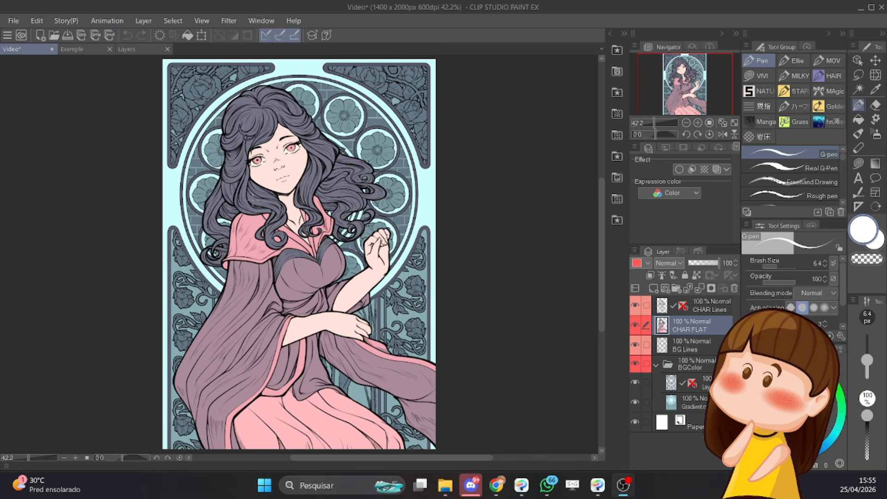
# Step: View the open Layers and Exemple documents, and return to the Video illustration
pyautogui.click(127, 49)
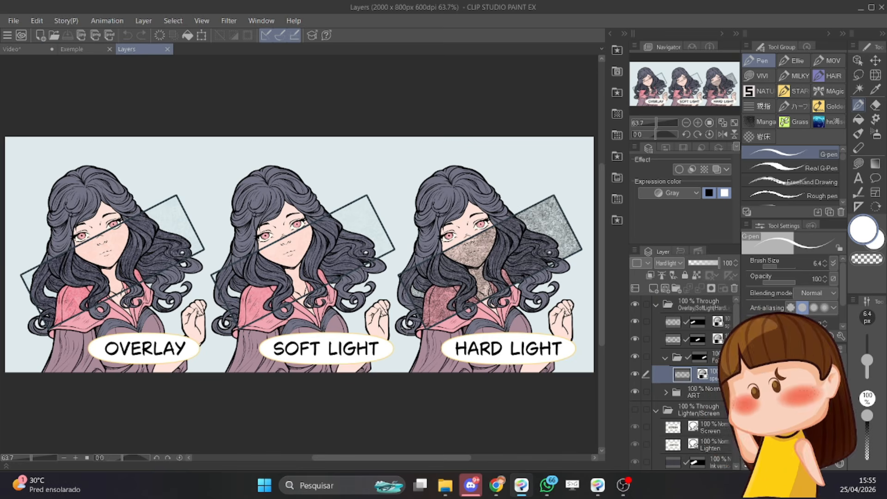
pyautogui.click(84, 50)
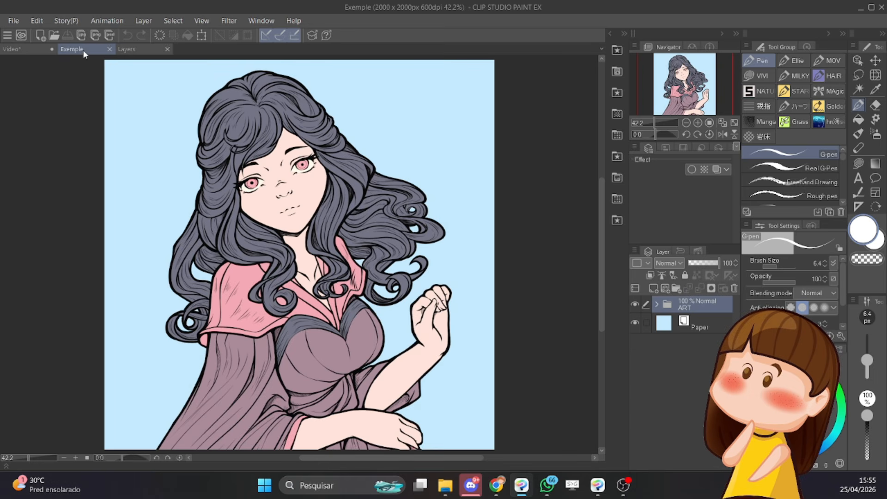
pyautogui.click(26, 50)
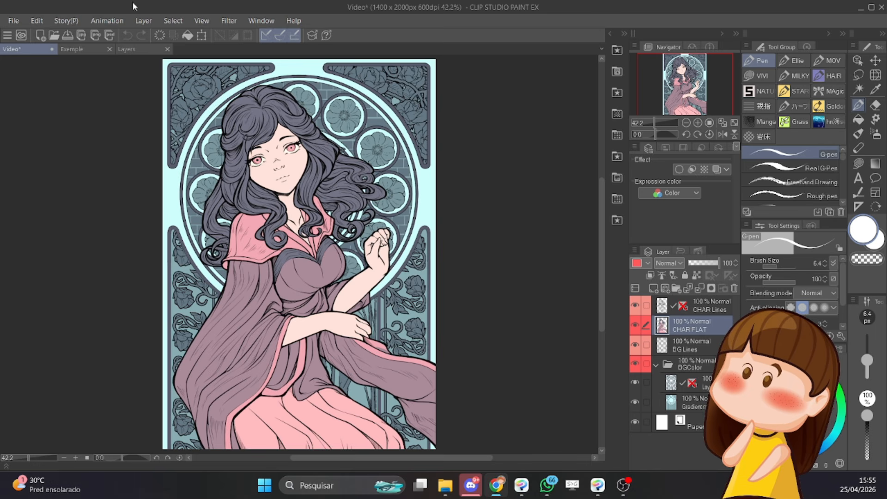
# Step: Start a new illustration canvas of 2000 × 2000 px at 600 dpi, with px as the unit and Color as the basic expression color
pyautogui.click(17, 21)
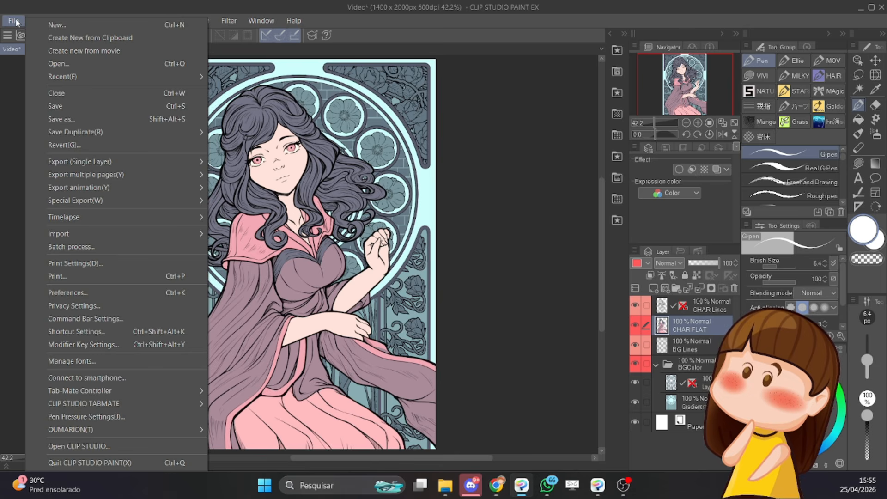
pyautogui.click(59, 24)
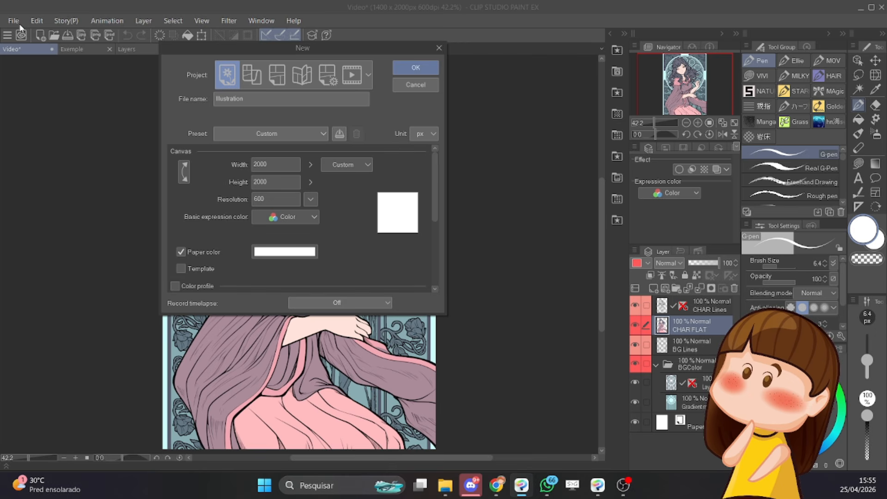
pyautogui.moveTo(367, 45); pyautogui.dragTo(429, 118)
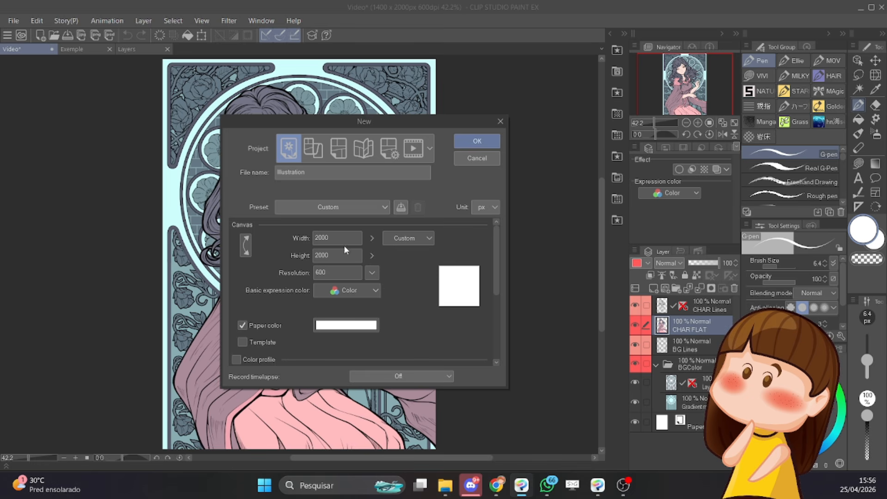
pyautogui.click(484, 208)
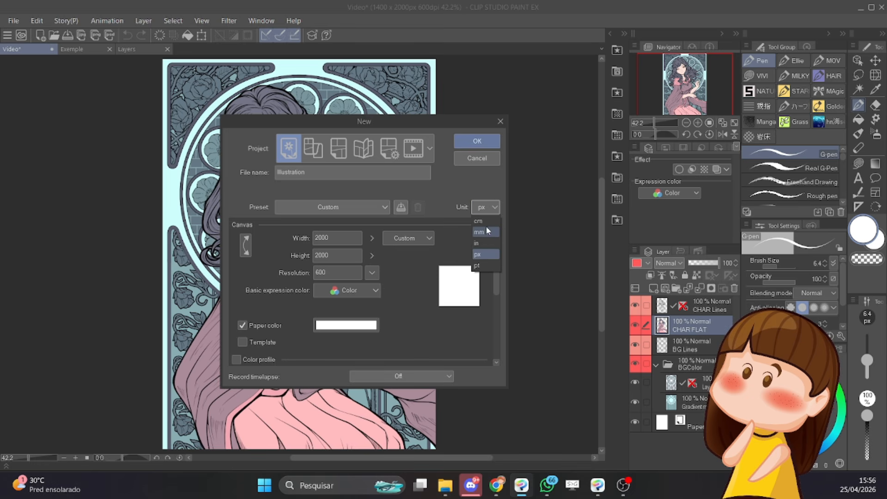
pyautogui.click(481, 254)
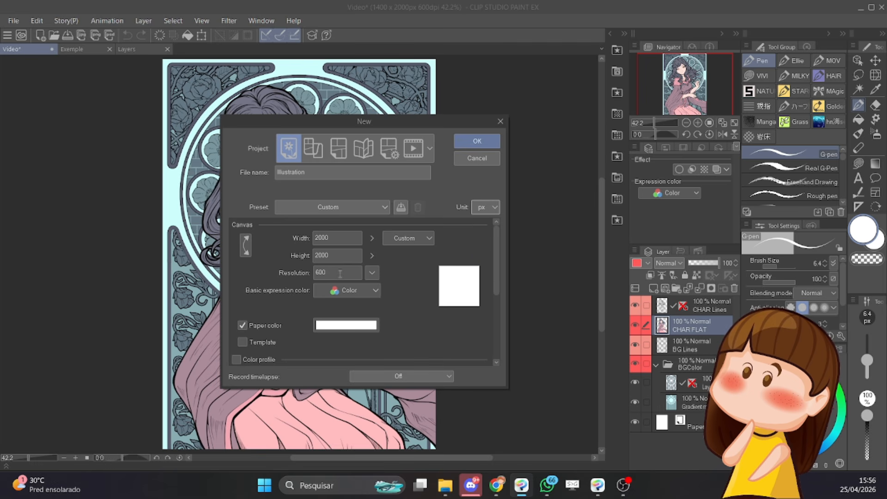
pyautogui.click(373, 272)
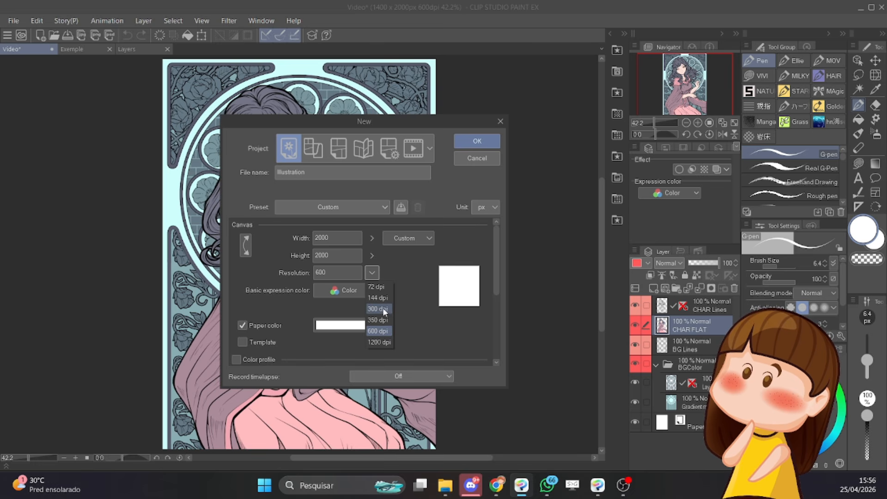
pyautogui.click(406, 306)
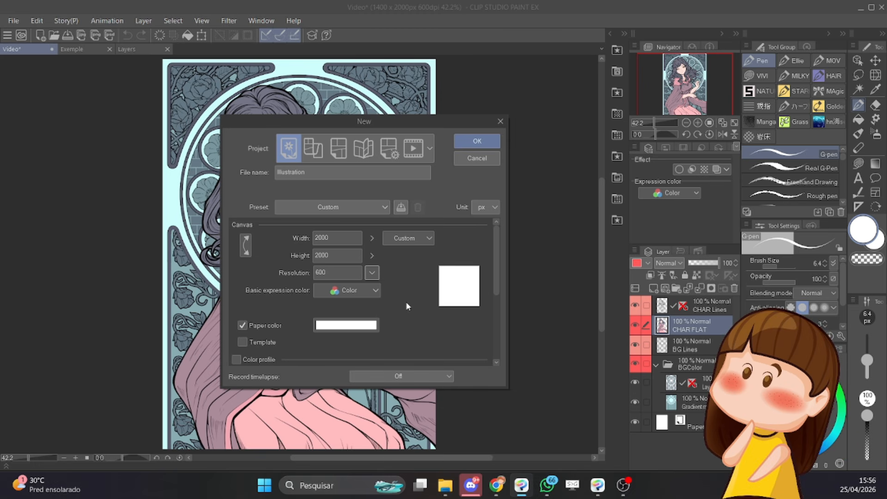
pyautogui.moveTo(496, 242)
pyautogui.mouseDown()
pyautogui.moveTo(495, 281)
pyautogui.moveTo(495, 241)
pyautogui.mouseUp()
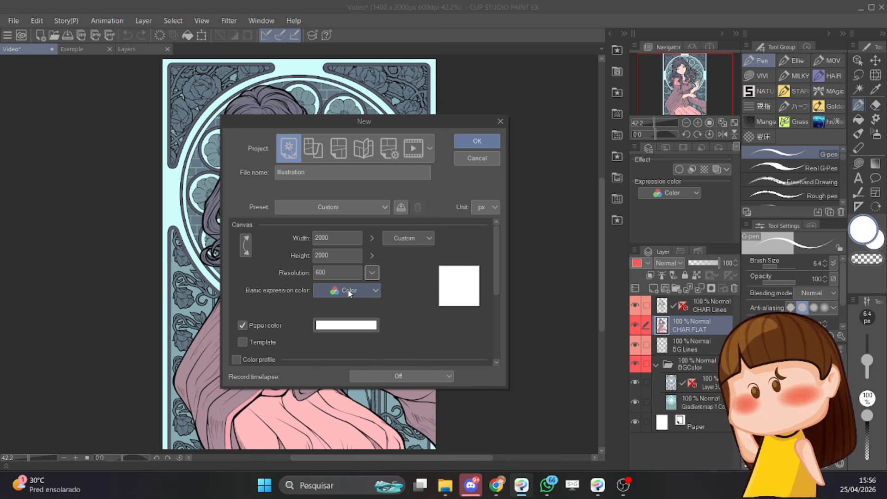
pyautogui.click(363, 293)
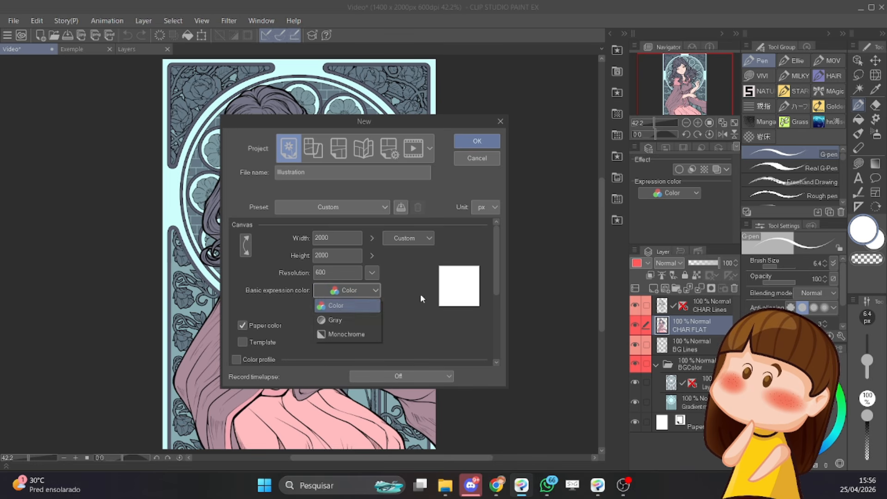
pyautogui.click(353, 306)
# Step: Set the paper color to the light gray F2EFEF and create the new canvas
pyautogui.click(353, 327)
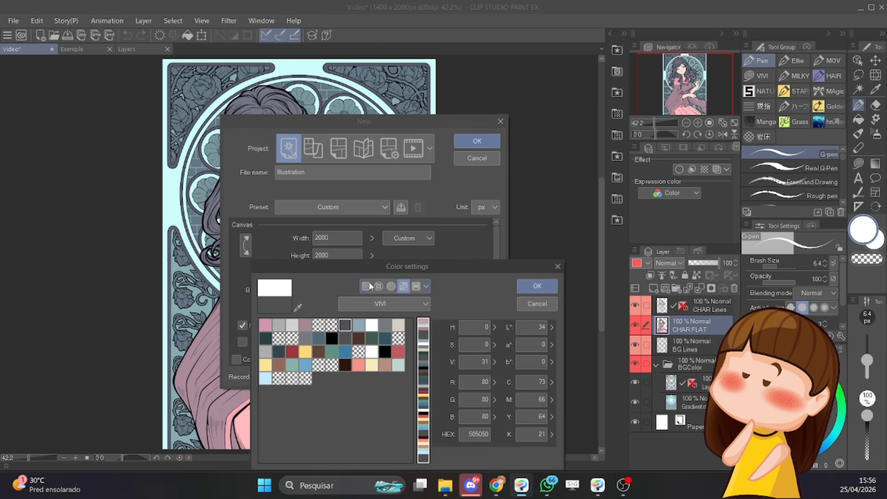
pyautogui.click(366, 287)
pyautogui.moveTo(276, 329); pyautogui.dragTo(261, 319)
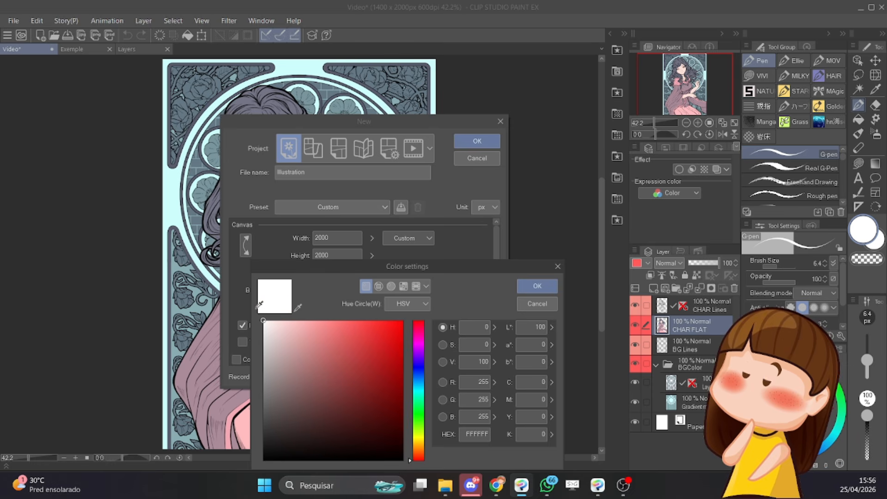
pyautogui.moveTo(448, 258); pyautogui.dragTo(406, 149)
pyautogui.click(426, 322)
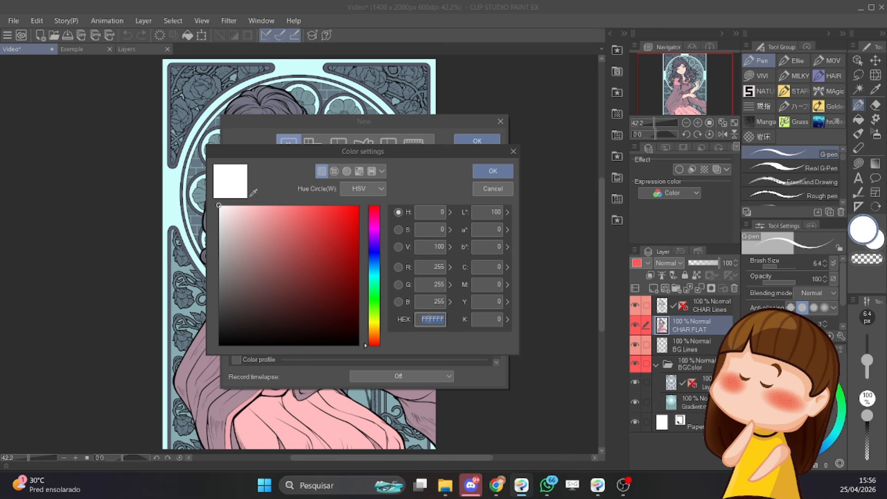
pyautogui.click(429, 318)
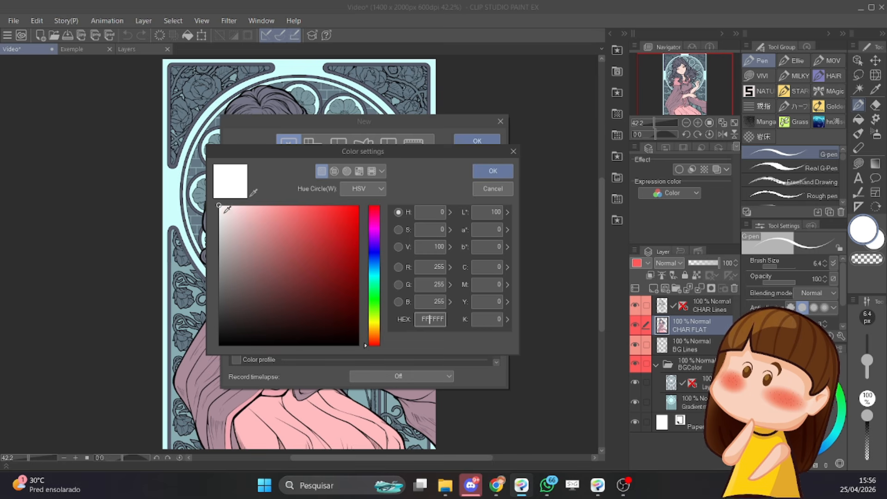
pyautogui.click(219, 206)
pyautogui.moveTo(219, 206)
pyautogui.mouseDown()
pyautogui.moveTo(217, 224)
pyautogui.moveTo(221, 216)
pyautogui.moveTo(362, 212)
pyautogui.moveTo(242, 214)
pyautogui.moveTo(222, 210)
pyautogui.moveTo(212, 192)
pyautogui.mouseUp()
pyautogui.moveTo(225, 210); pyautogui.dragTo(221, 212)
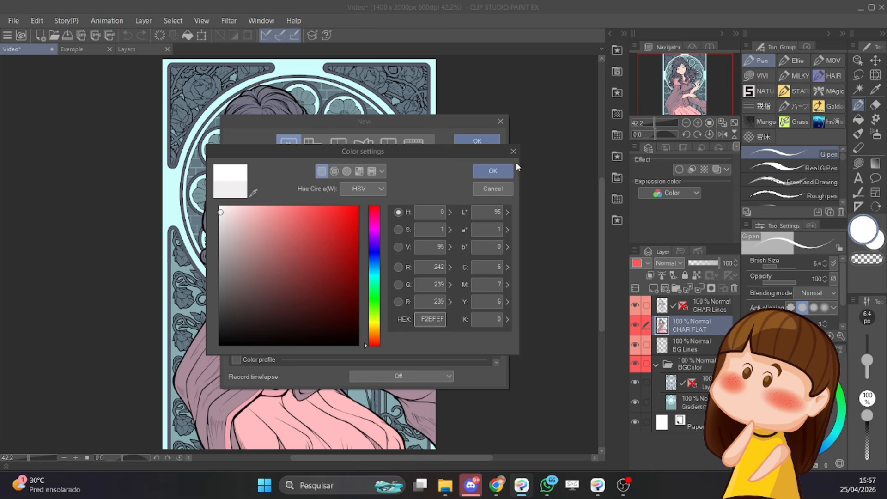
pyautogui.click(493, 172)
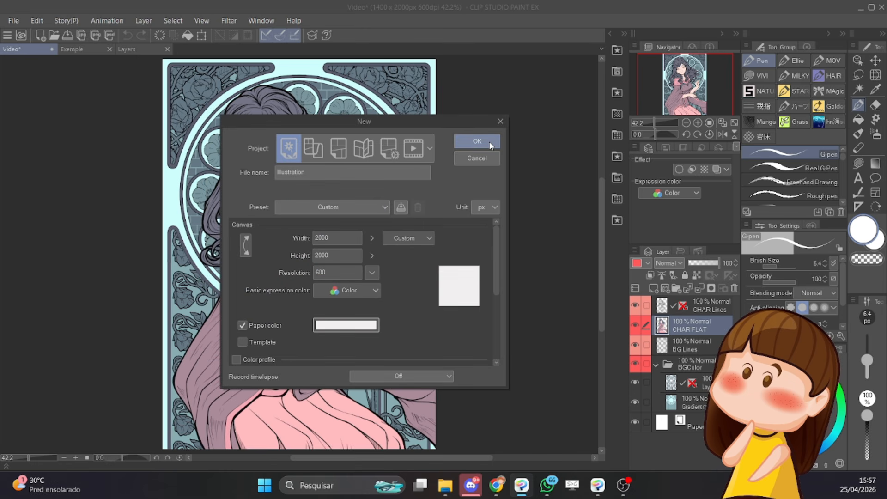
pyautogui.click(478, 141)
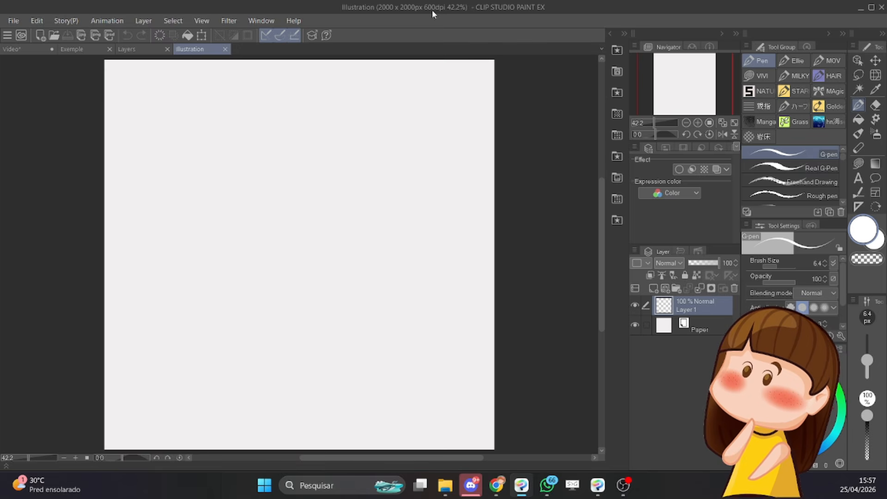
# Step: Open the Change Image Resolution settings and choose 300 dpi with the number of pixels free to change
pyautogui.click(42, 21)
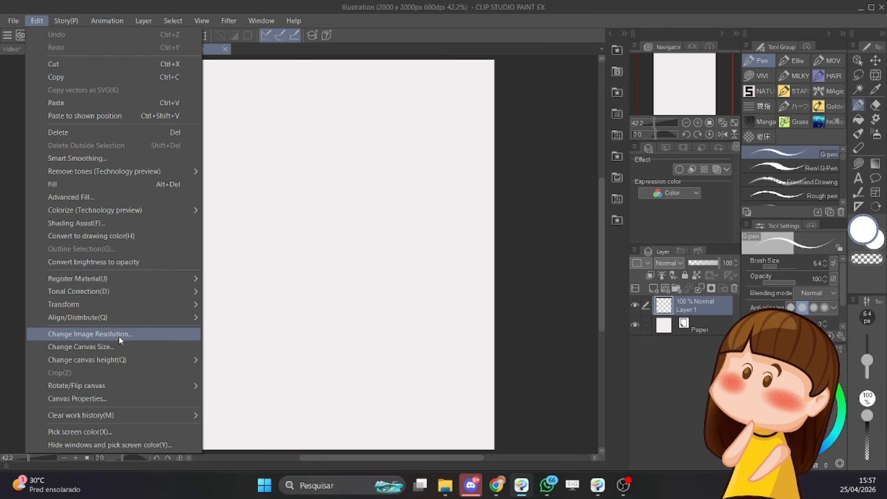
pyautogui.click(132, 337)
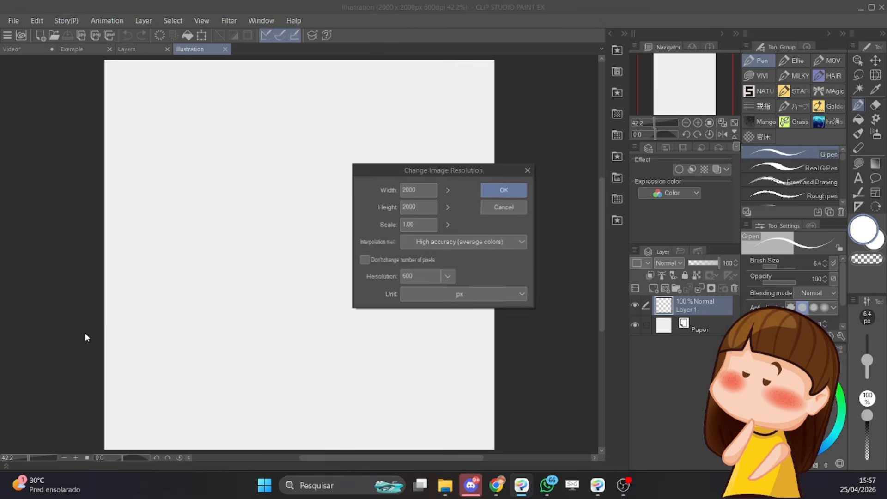
pyautogui.click(447, 276)
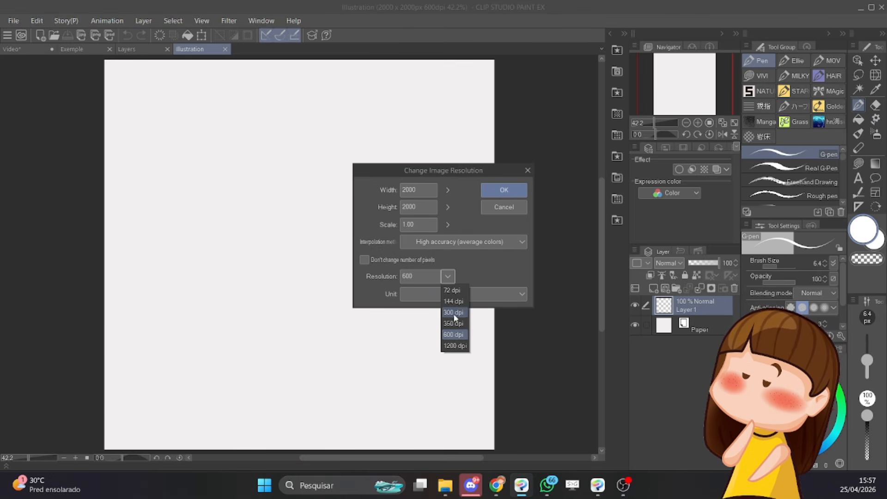
pyautogui.click(454, 313)
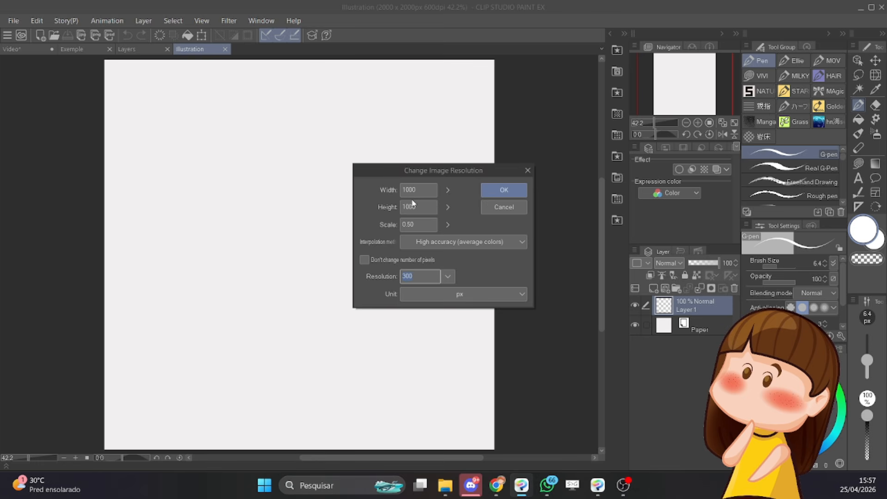
pyautogui.moveTo(407, 177); pyautogui.dragTo(299, 143)
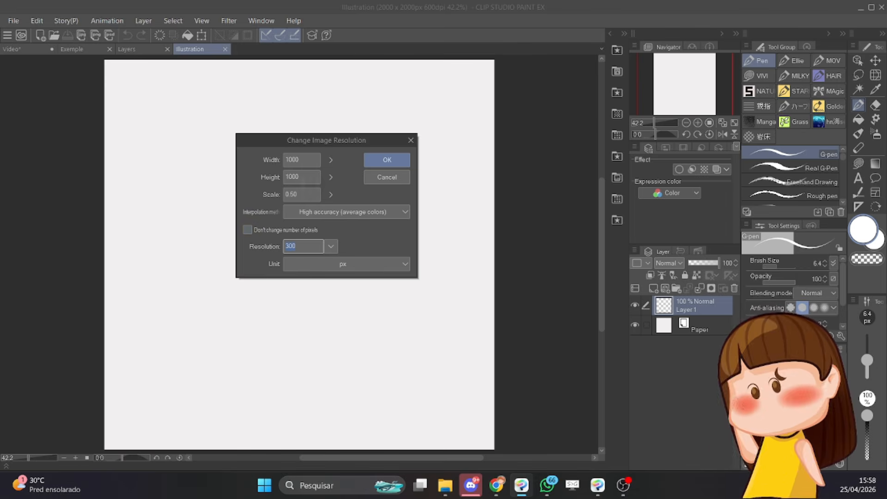
pyautogui.click(309, 162)
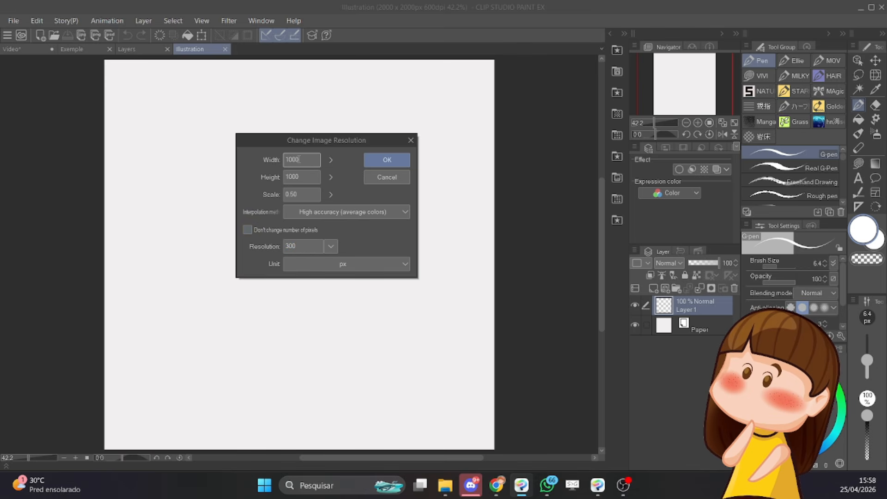
# Step: Try 1200 dpi in the image resolution settings, both with the number of pixels locked and with it unlocked
pyautogui.click(257, 230)
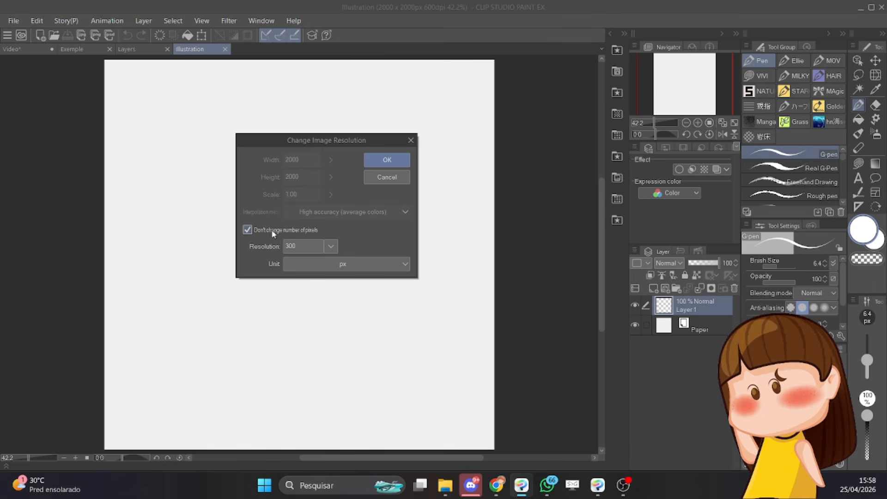
pyautogui.click(331, 246)
pyautogui.click(338, 300)
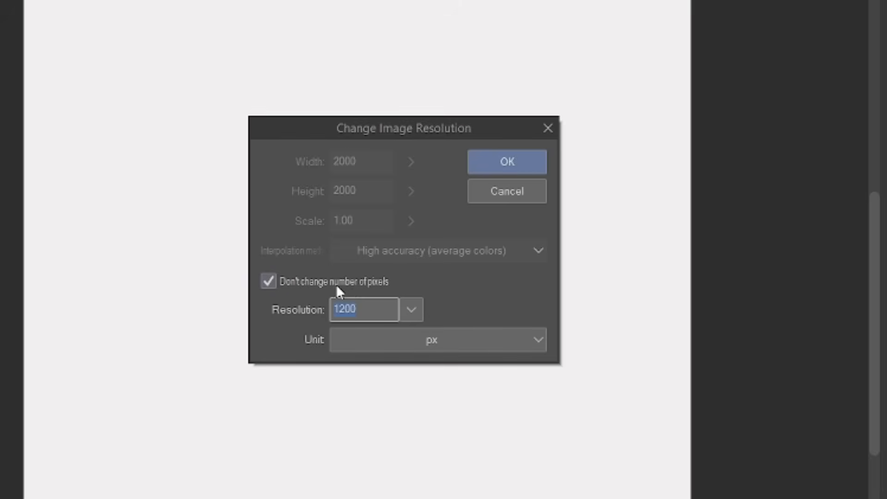
pyautogui.click(333, 283)
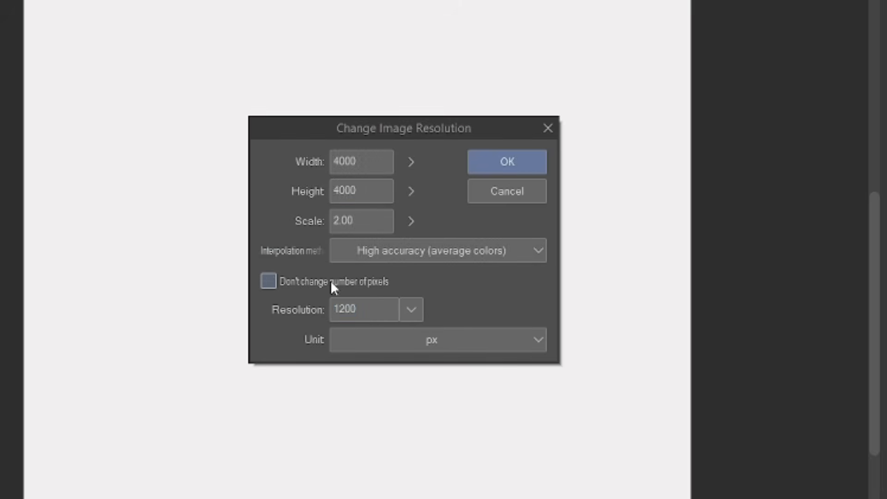
pyautogui.click(411, 310)
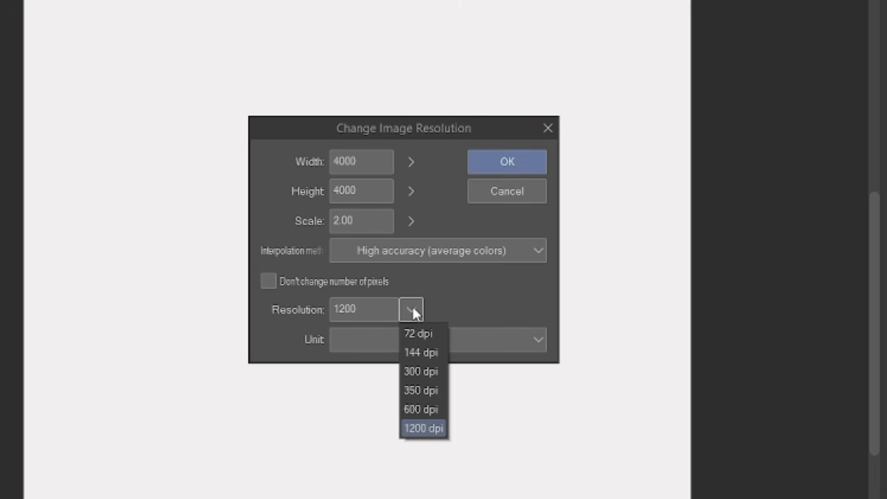
pyautogui.click(427, 427)
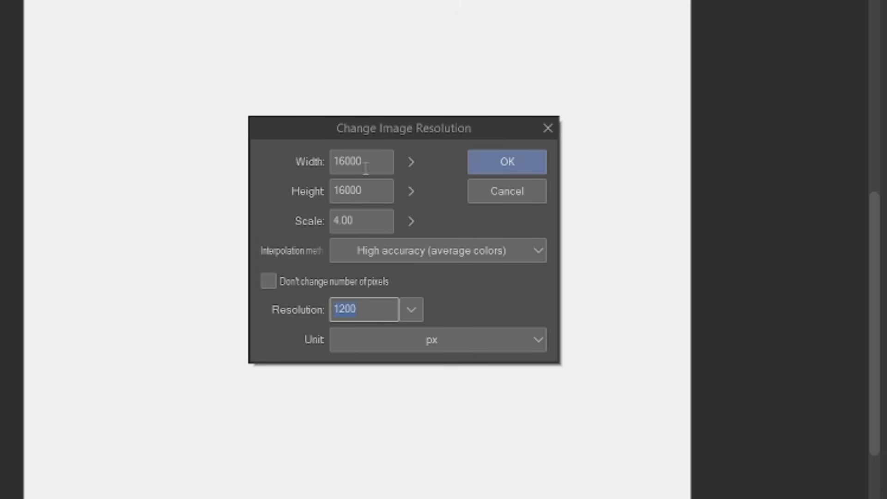
# Step: Lock the number of pixels, set the resolution to 300 dpi, and apply the image resolution change
pyautogui.click(300, 281)
pyautogui.click(412, 309)
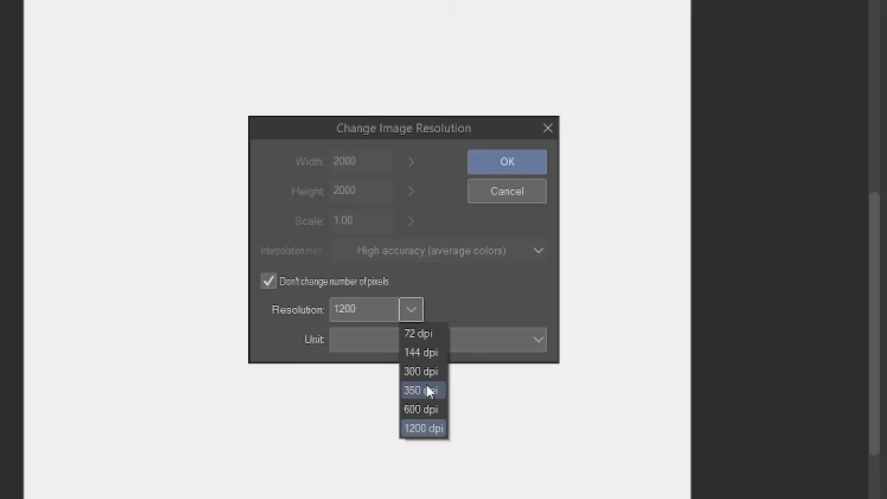
pyautogui.click(420, 371)
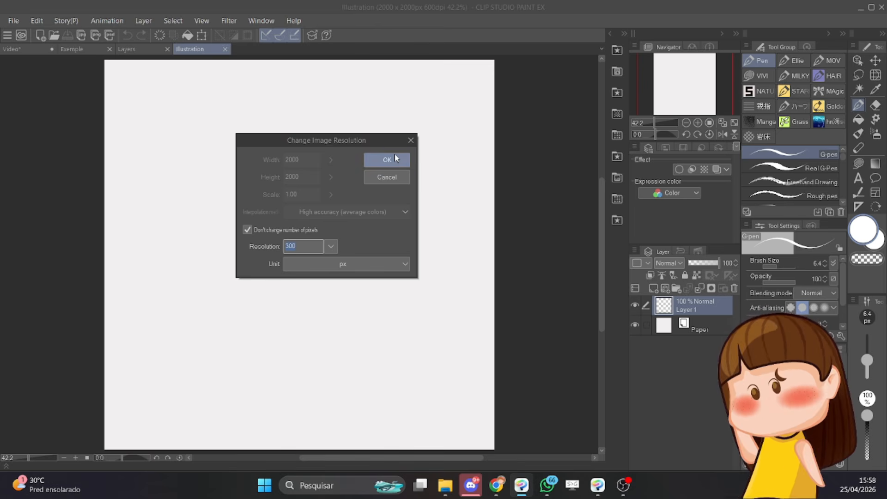
pyautogui.click(395, 155)
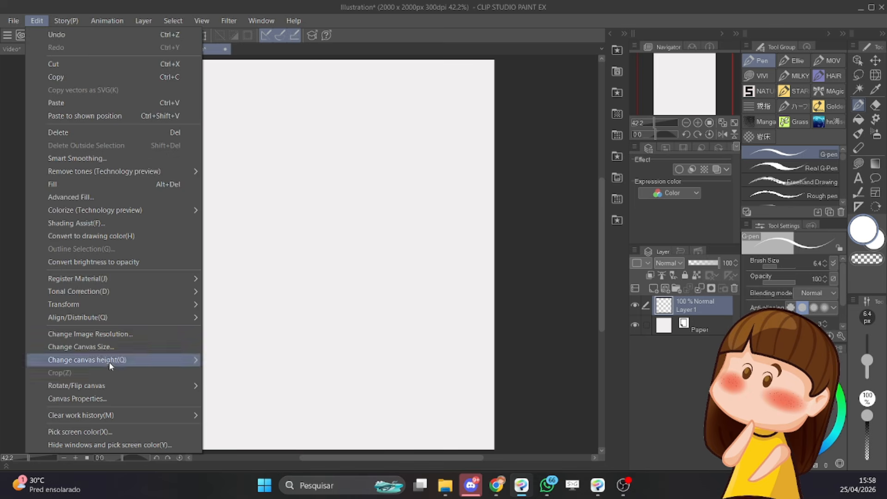
# Step: Set the image resolution to 600 dpi with the number of pixels locked and apply the change
pyautogui.click(91, 333)
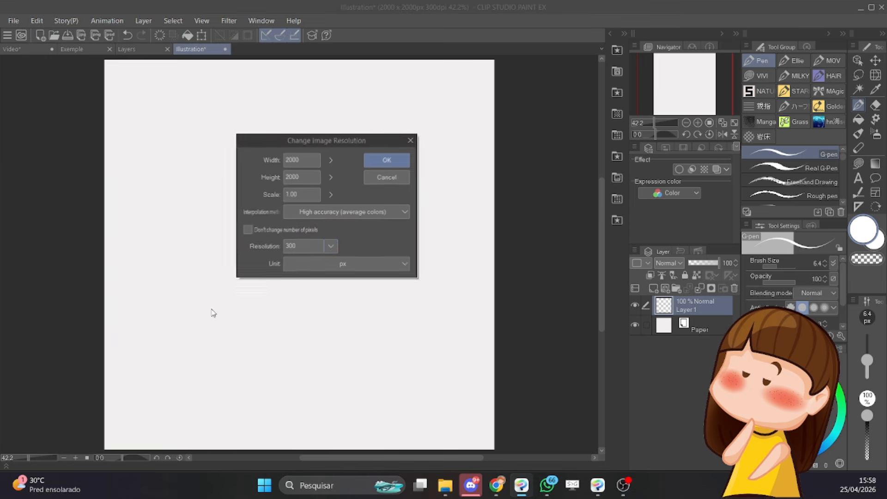
pyautogui.click(337, 246)
pyautogui.click(339, 306)
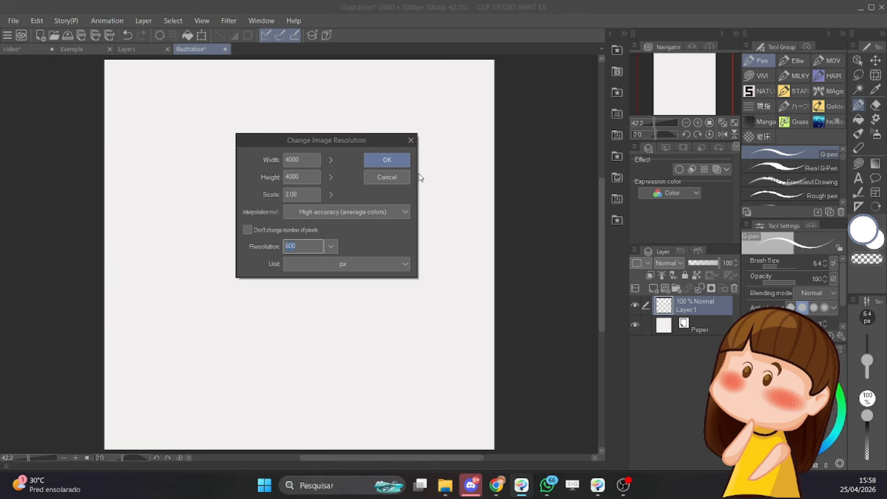
pyautogui.click(248, 229)
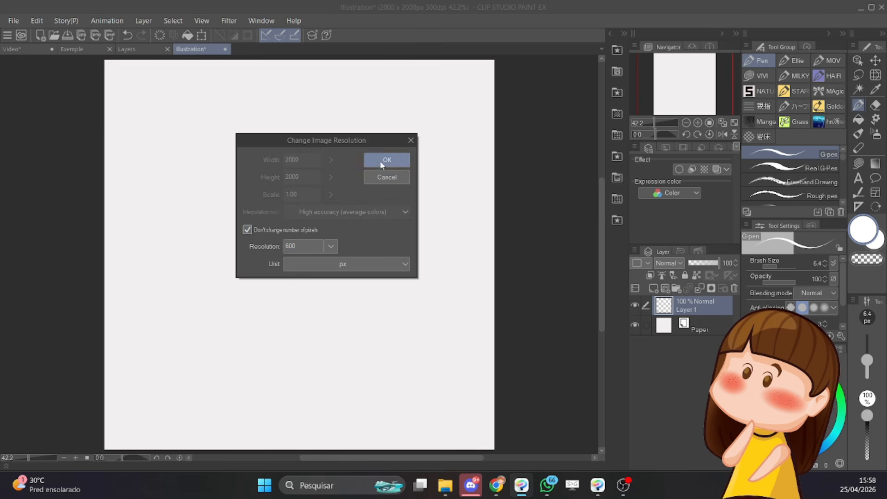
pyautogui.click(403, 159)
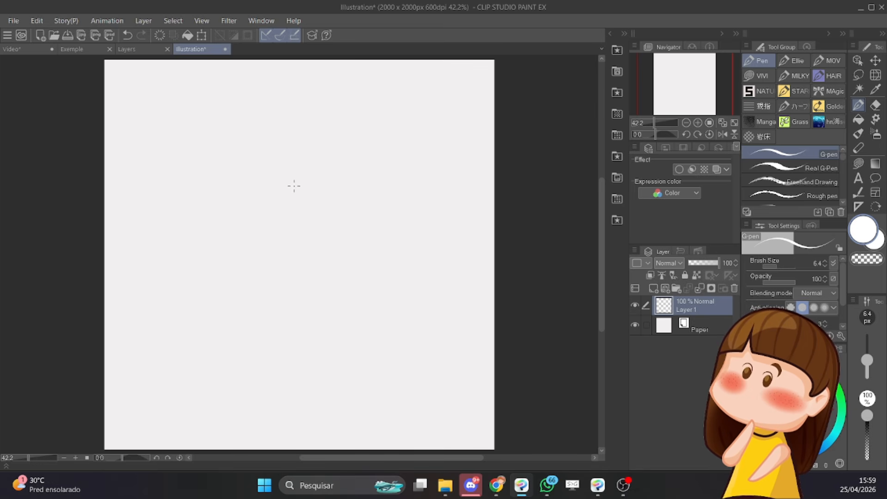
# Step: Switch to the Layers document and briefly view the materials in the TEXTURE folder
pyautogui.click(29, 50)
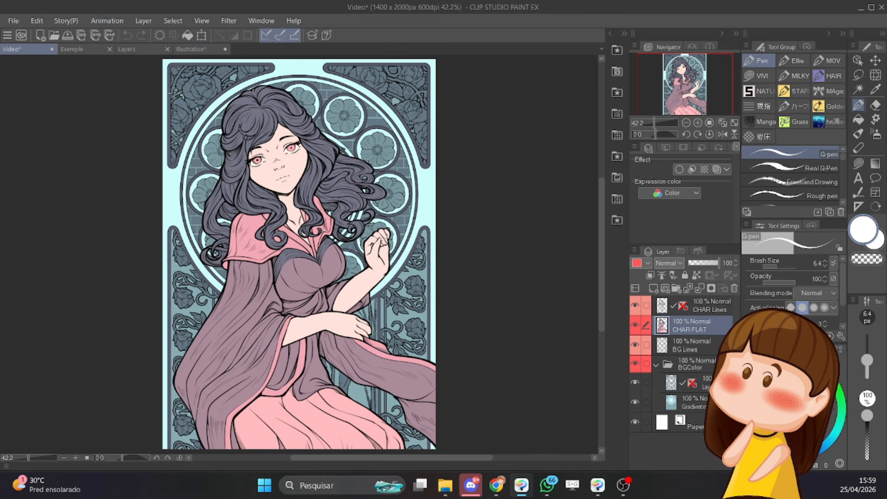
pyautogui.click(200, 49)
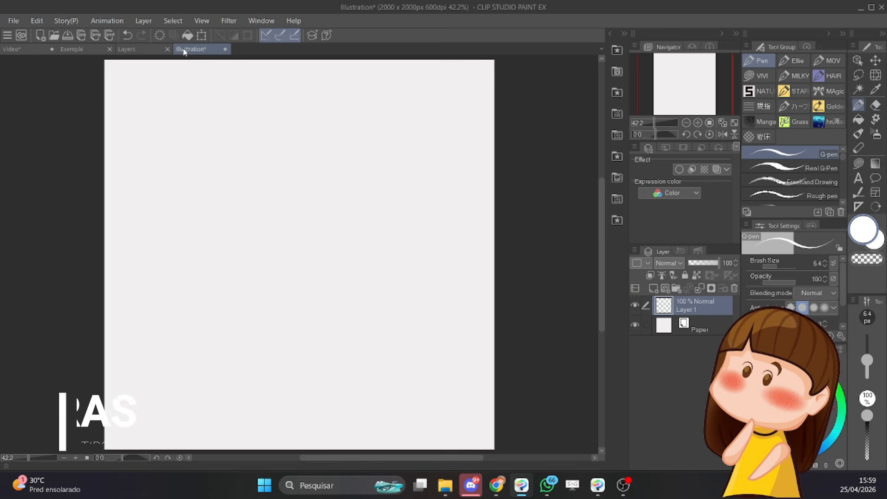
pyautogui.click(145, 48)
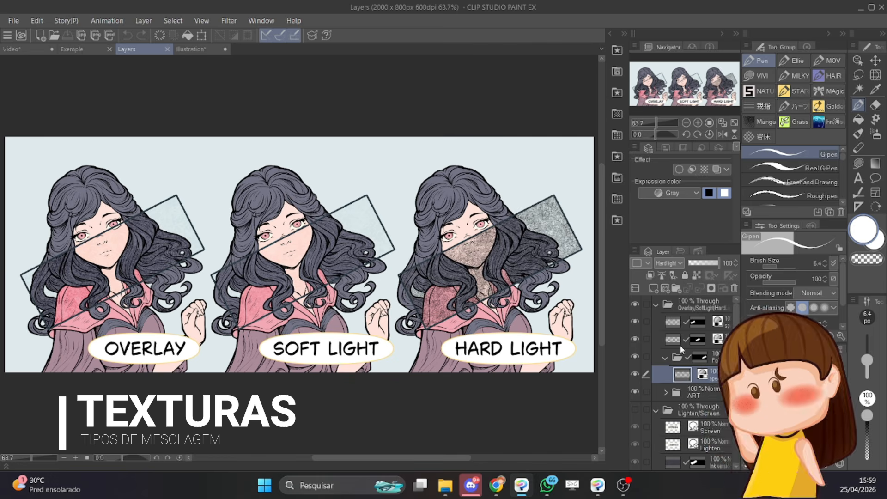
pyautogui.click(610, 33)
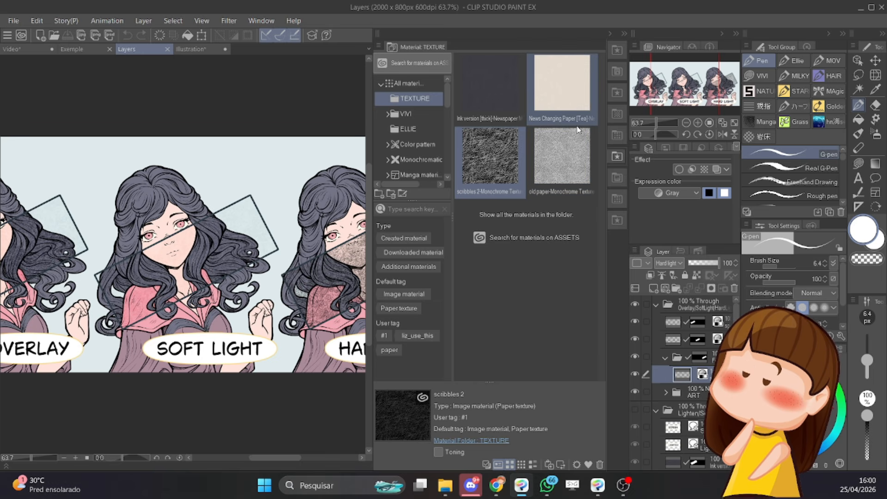
pyautogui.click(610, 34)
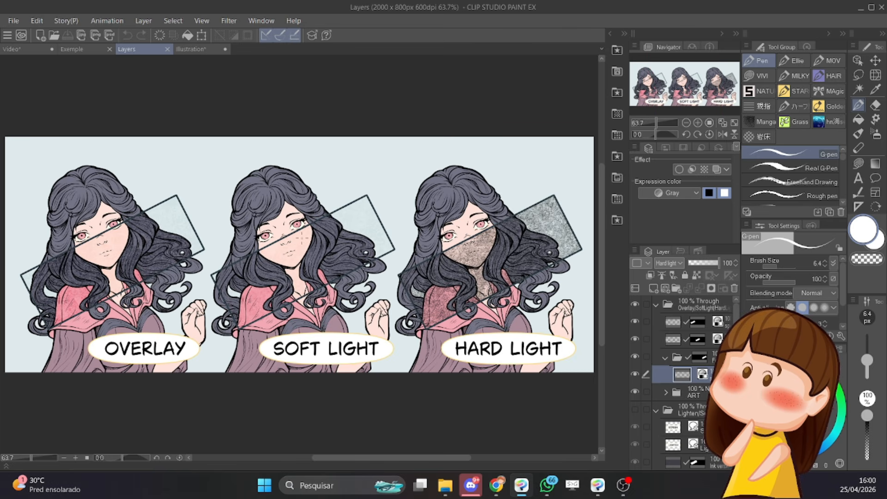
# Step: Float the Layer palette over the canvas, enlarge it, and view the available blending modes
pyautogui.moveTo(656, 249); pyautogui.dragTo(317, 86)
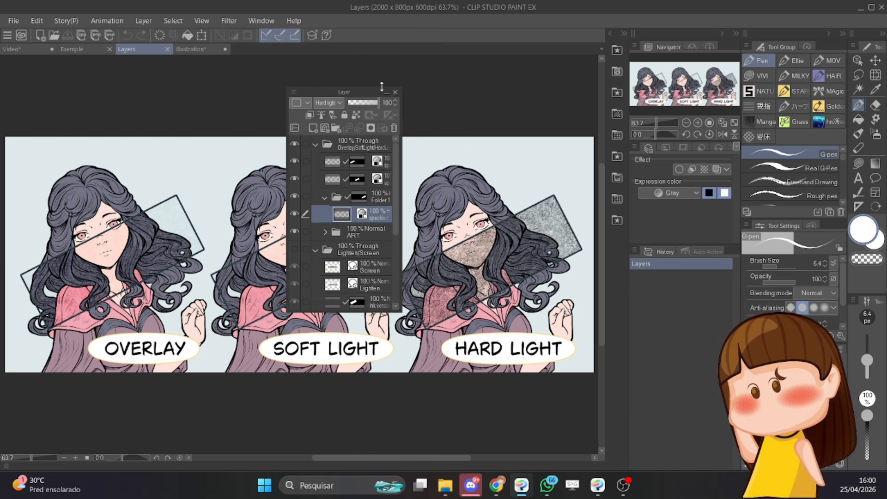
pyautogui.moveTo(403, 86); pyautogui.dragTo(488, 103)
pyautogui.moveTo(402, 313); pyautogui.dragTo(403, 420)
pyautogui.click(354, 111)
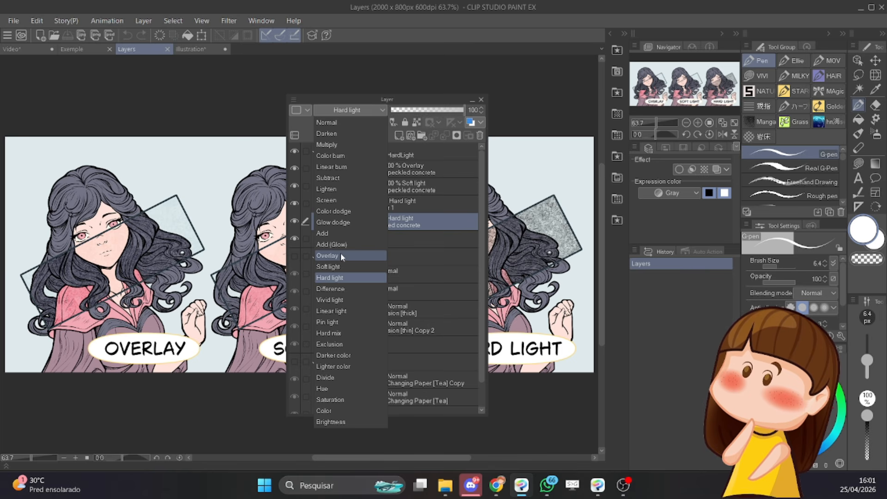
pyautogui.click(371, 113)
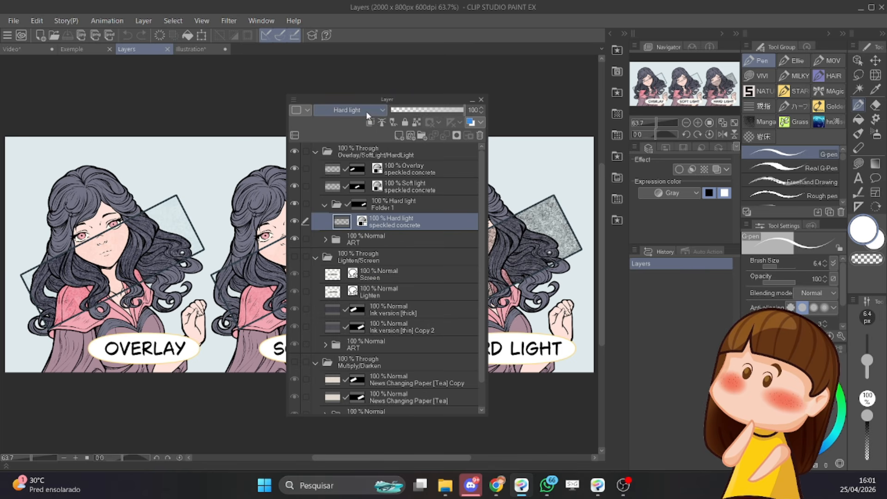
# Step: Set the blending mode of all three speckled concrete layers, including the one inside Folder 1, to Normal
pyautogui.click(353, 110)
pyautogui.click(344, 121)
pyautogui.click(393, 171)
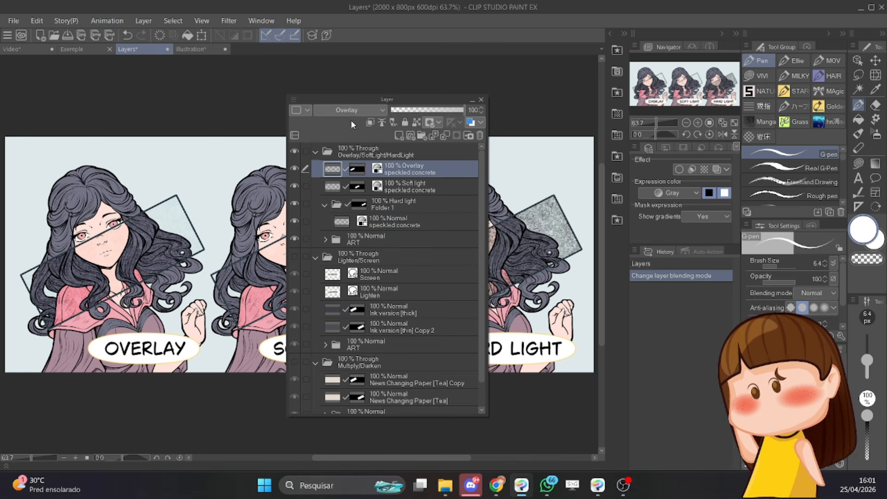
pyautogui.click(353, 109)
pyautogui.click(344, 121)
pyautogui.click(410, 191)
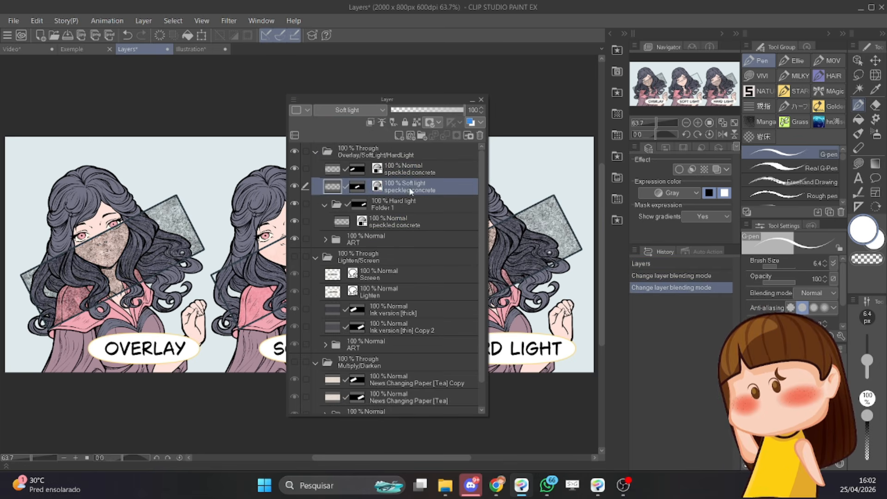
pyautogui.click(351, 114)
pyautogui.click(344, 123)
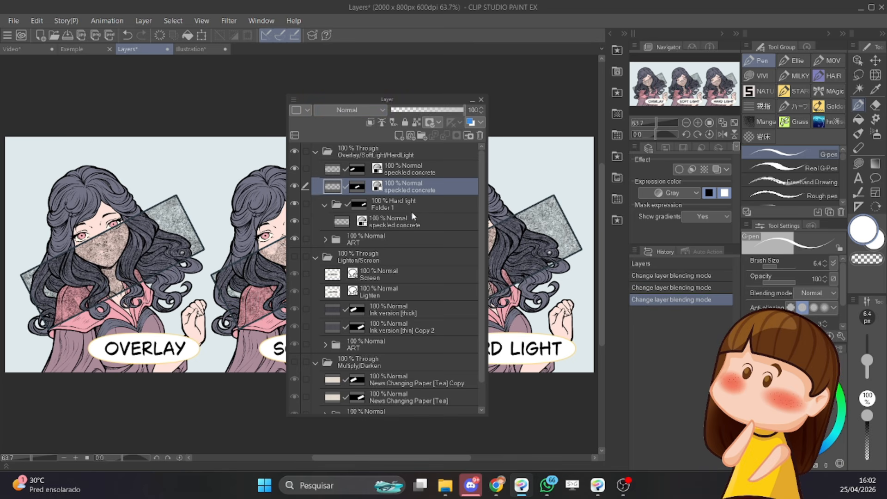
# Step: Set the blending mode of Folder 1 to Normal and collapse the folder
pyautogui.click(416, 202)
pyautogui.click(341, 111)
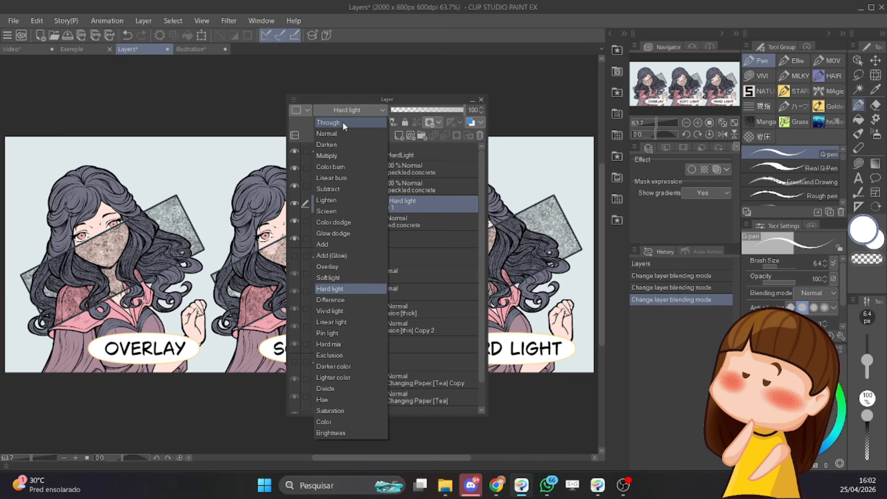
pyautogui.click(337, 135)
pyautogui.click(324, 204)
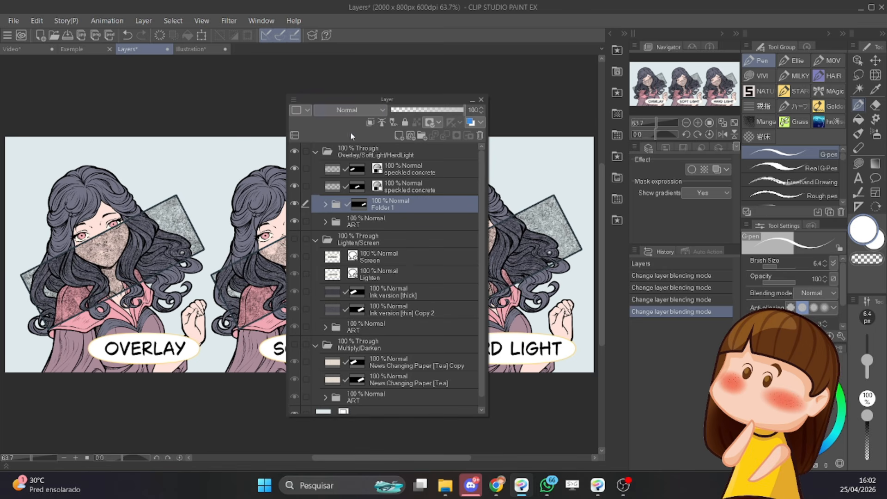
# Step: Dock the Layer palette again, then expand Folder 1 and select the speckled concrete layer inside it
pyautogui.moveTo(364, 102); pyautogui.dragTo(639, 249)
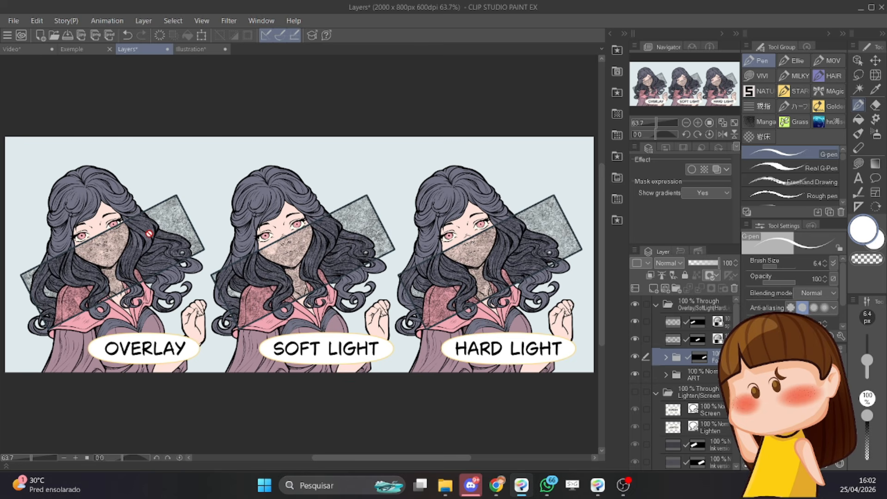
pyautogui.moveTo(626, 294); pyautogui.dragTo(563, 297)
pyautogui.click(681, 342)
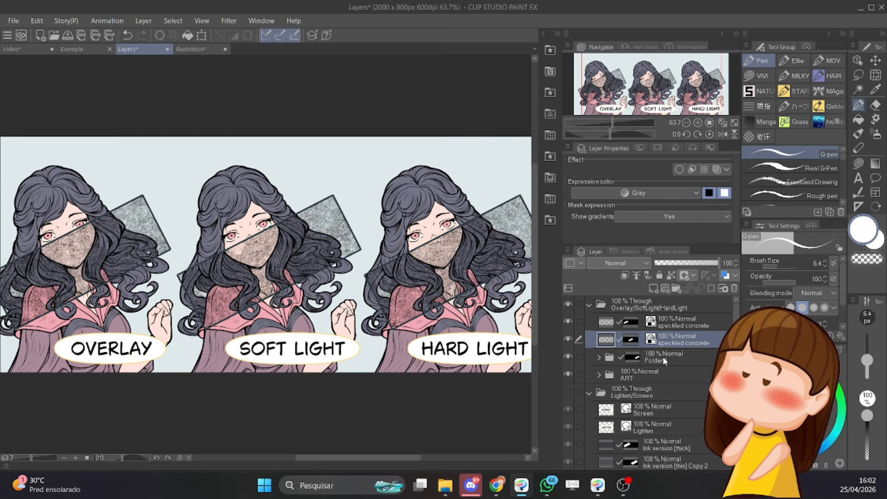
pyautogui.click(597, 357)
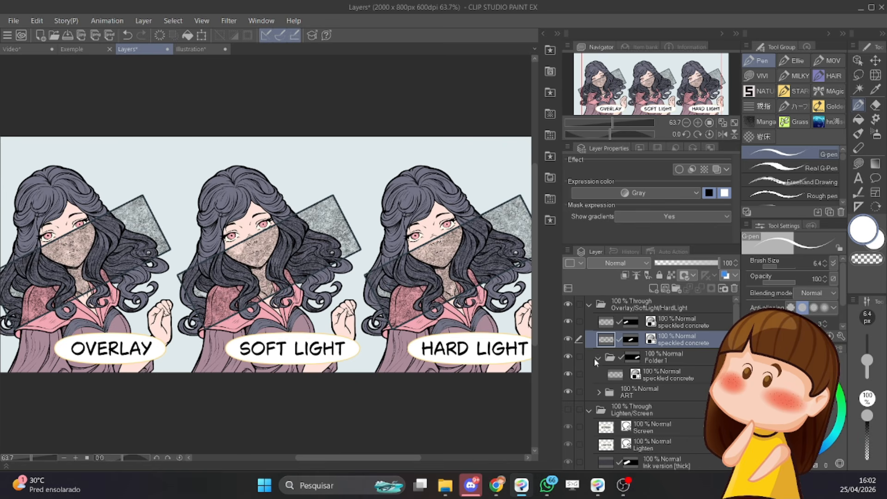
pyautogui.click(661, 376)
pyautogui.moveTo(562, 230); pyautogui.dragTo(625, 230)
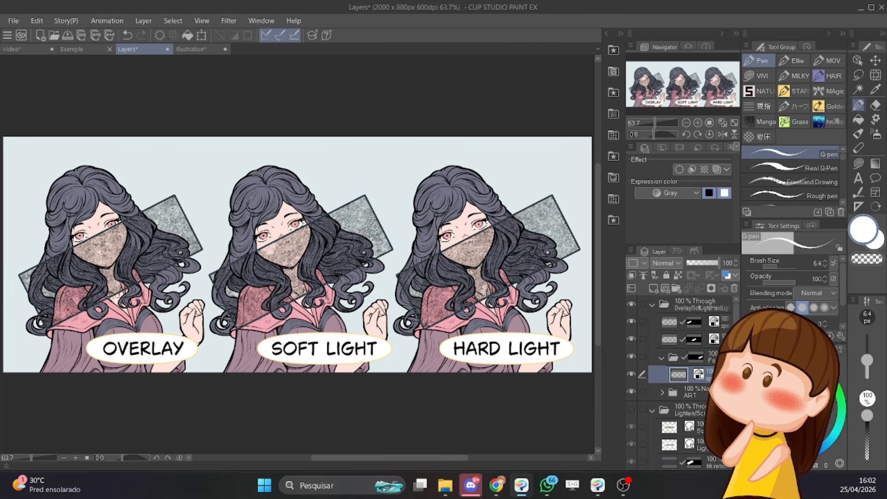
# Step: Set the topmost speckled concrete layer, covering the figure labelled OVERLAY, to the Overlay blending mode
pyautogui.scroll(10, 127, 275)
pyautogui.moveTo(142, 280); pyautogui.dragTo(378, 306)
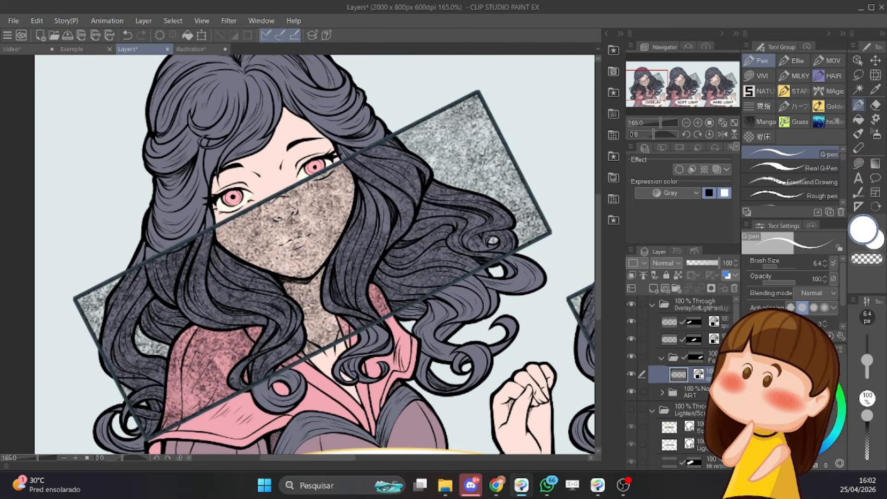
pyautogui.moveTo(473, 245); pyautogui.dragTo(458, 196)
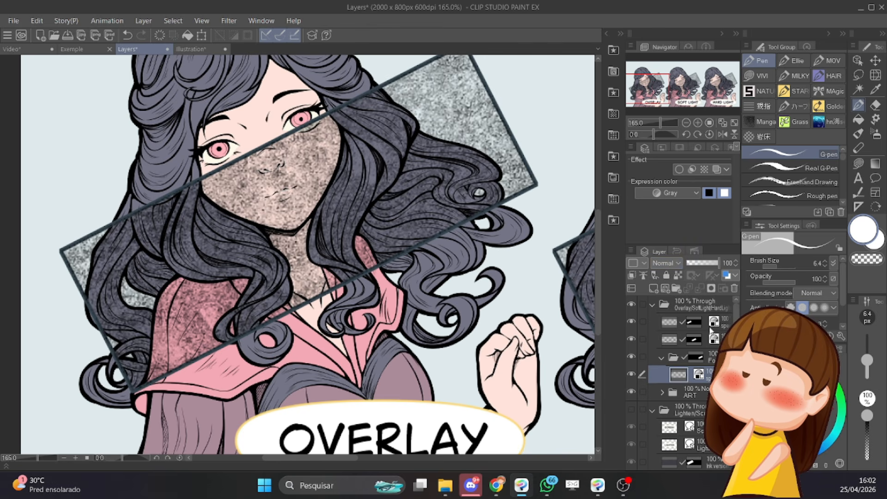
pyautogui.click(669, 322)
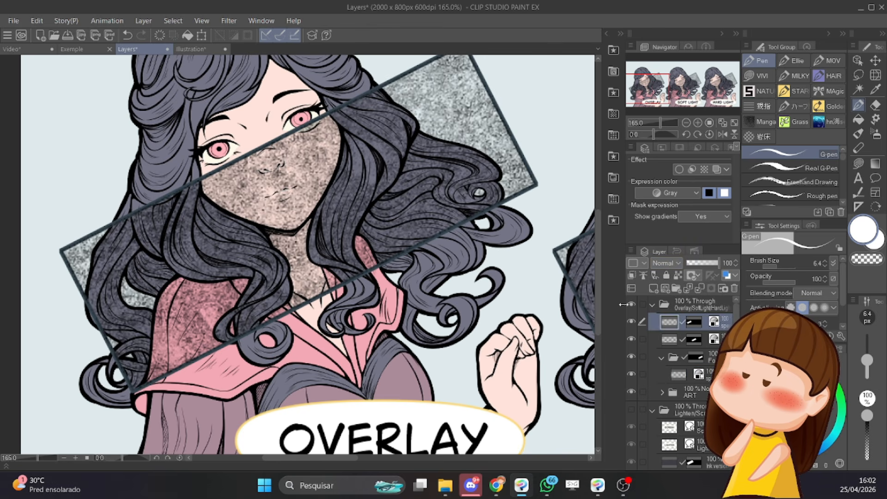
pyautogui.click(667, 262)
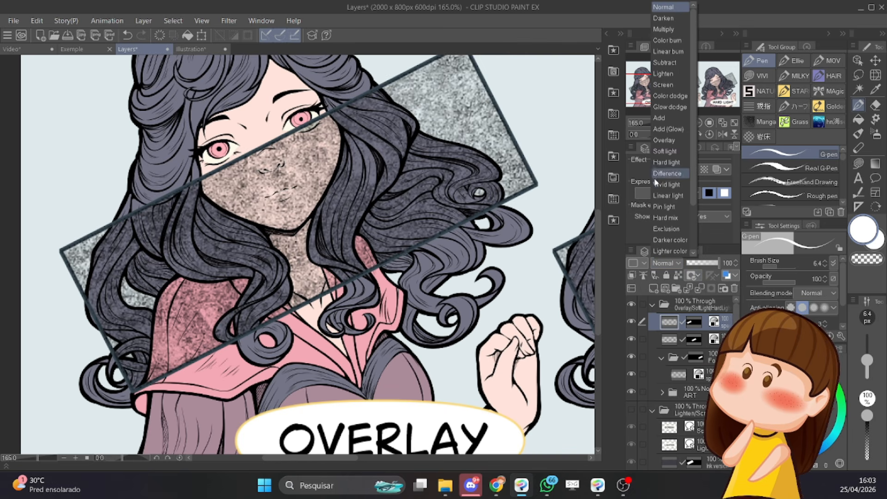
pyautogui.click(667, 140)
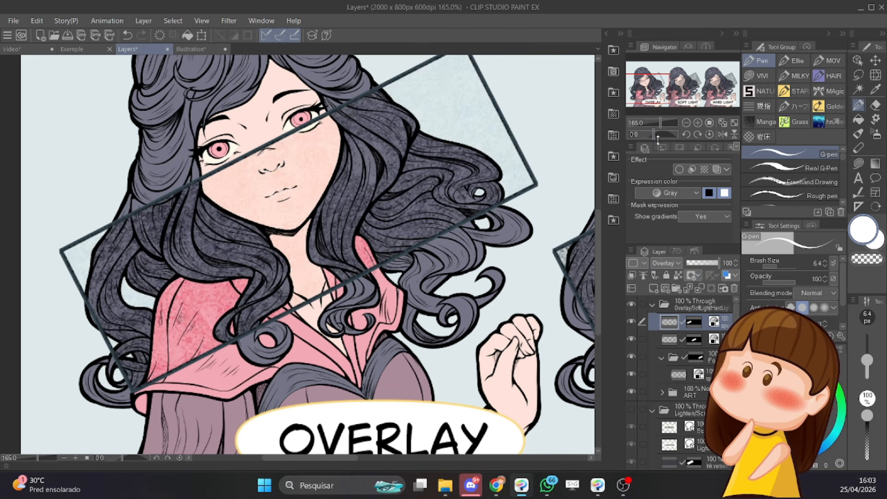
# Step: Hide and show the topmost speckled concrete layer to compare the face with and without the texture
pyautogui.scroll(8, 305, 177)
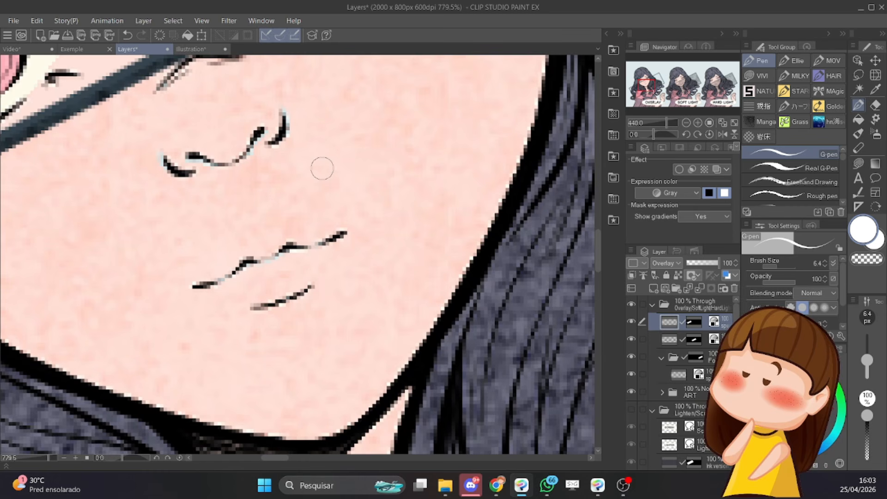
pyautogui.click(631, 321)
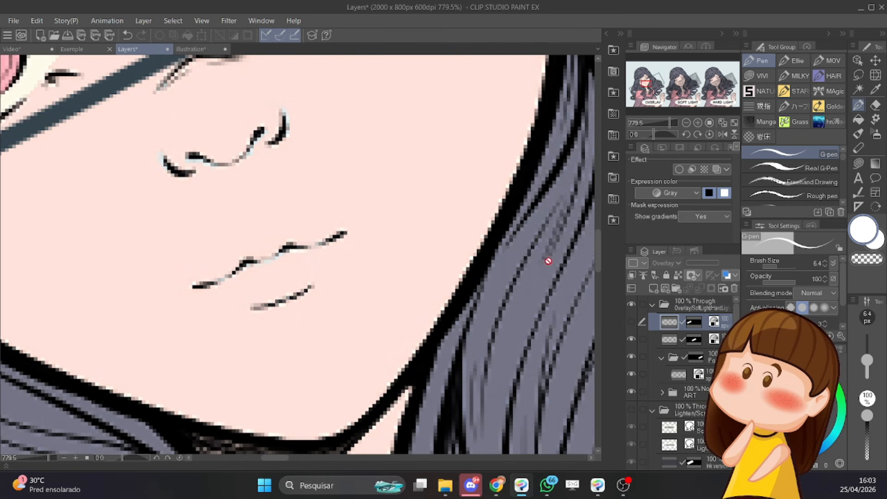
pyautogui.click(631, 321)
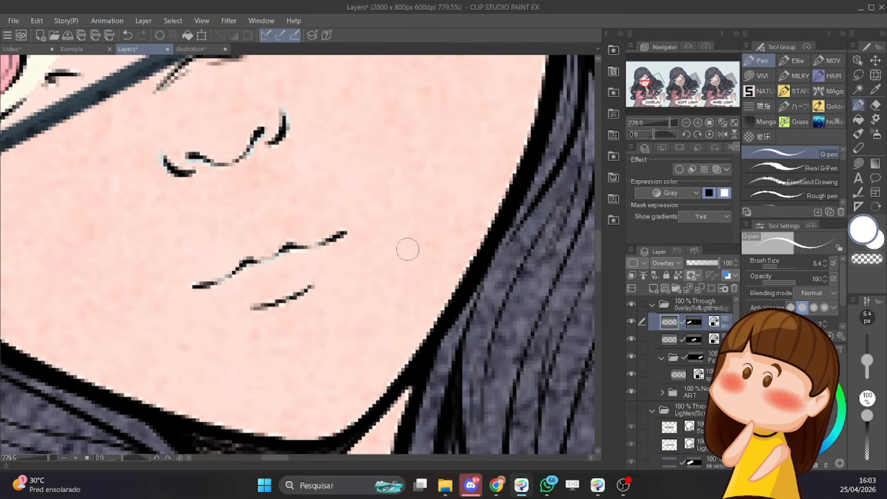
# Step: Examine close up how the Overlay texture affects the first figure's hair, skin, clothing and background
pyautogui.scroll(-4, 405, 250)
pyautogui.scroll(-2, 402, 252)
pyautogui.scroll(3, 448, 247)
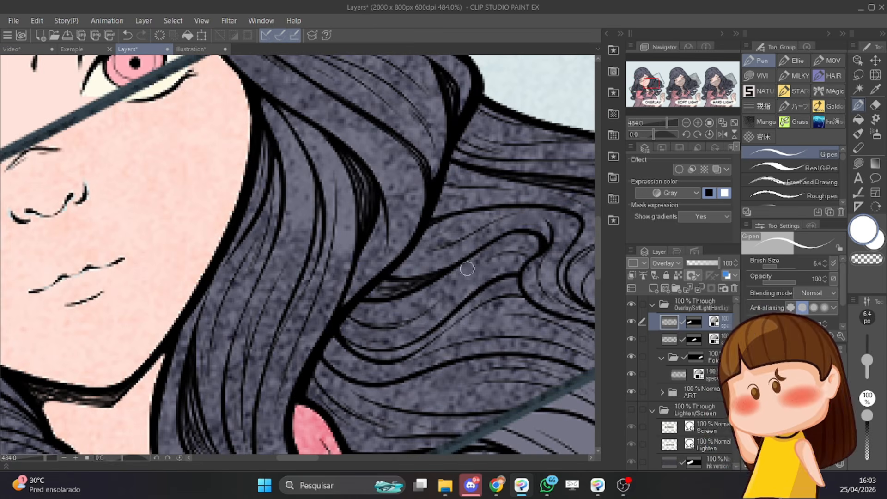
pyautogui.scroll(-3, 451, 276)
pyautogui.scroll(3, 396, 203)
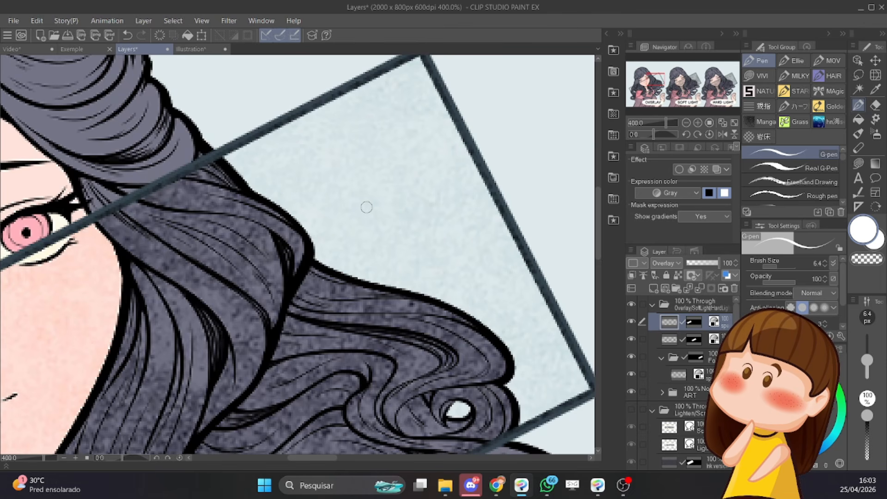
pyautogui.scroll(-2, 366, 208)
pyautogui.moveTo(347, 312); pyautogui.dragTo(435, 215)
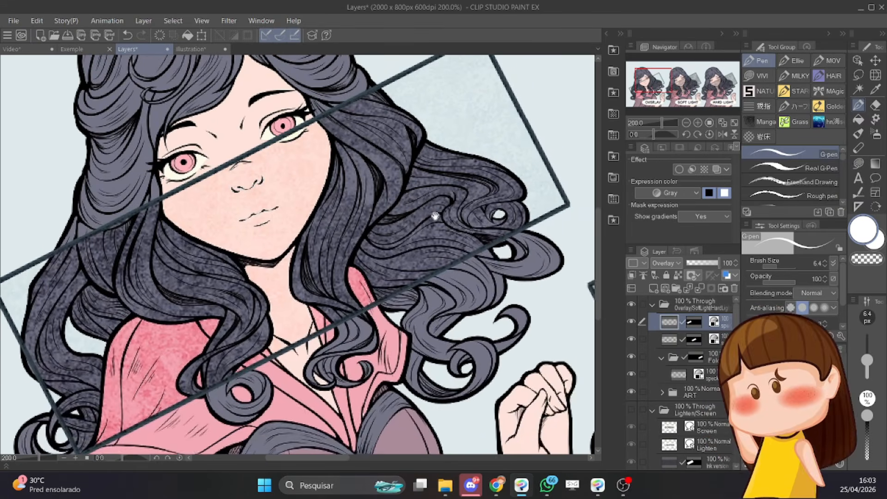
pyautogui.scroll(2, 305, 215)
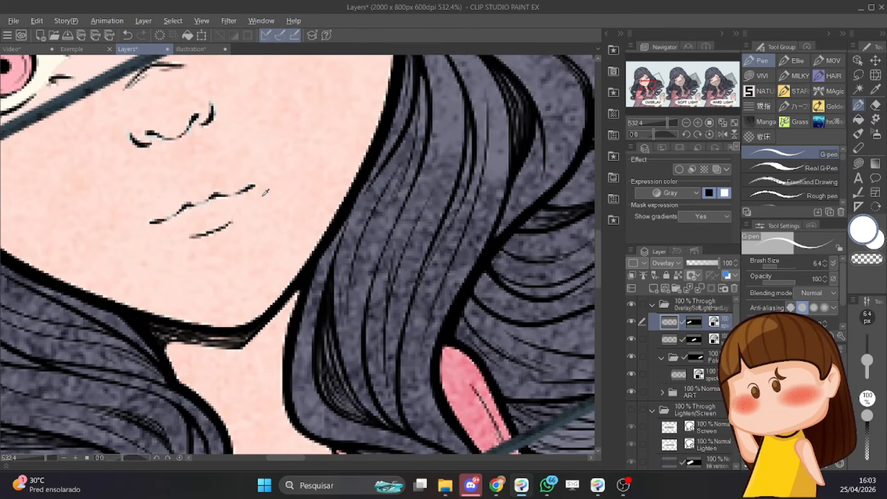
pyautogui.scroll(-3, 266, 193)
pyautogui.moveTo(266, 212); pyautogui.dragTo(294, 232)
pyautogui.scroll(2, 245, 287)
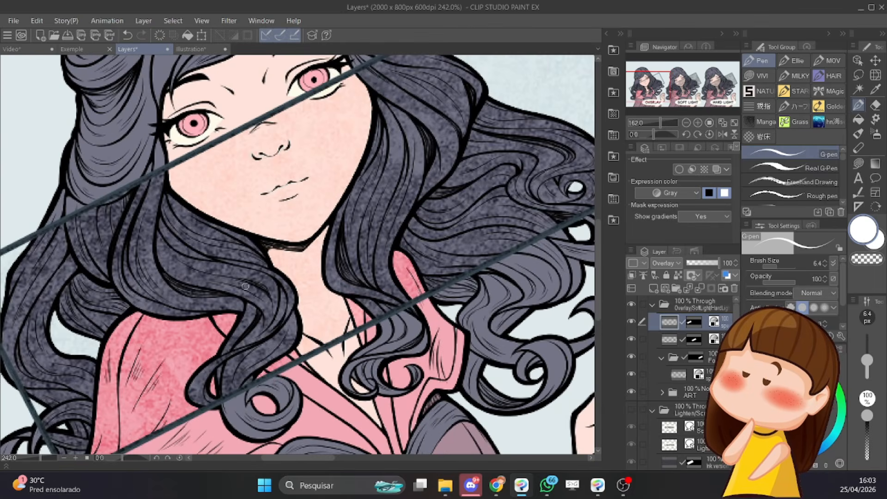
pyautogui.scroll(-4, 316, 217)
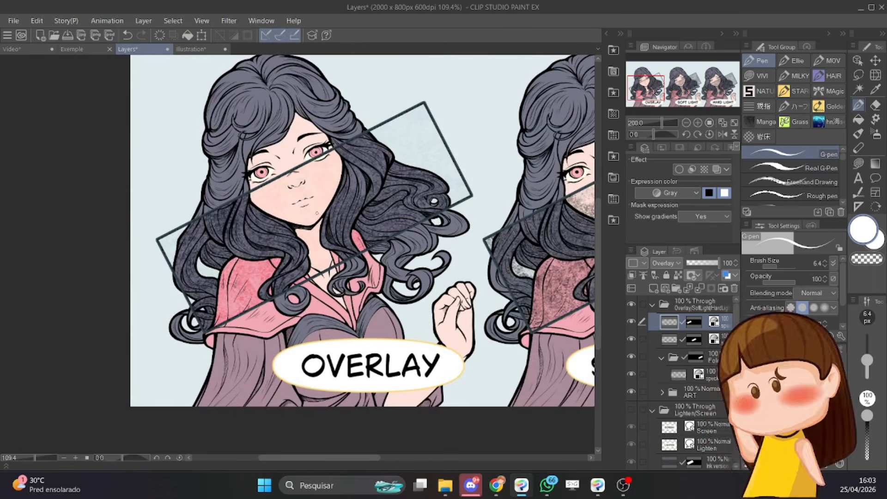
# Step: Set the second speckled concrete layer, covering the figure labelled SOFT LIGHT, to the Soft light blending mode
pyautogui.moveTo(409, 209); pyautogui.dragTo(58, 223)
pyautogui.scroll(1, 297, 214)
pyautogui.scroll(1, 297, 213)
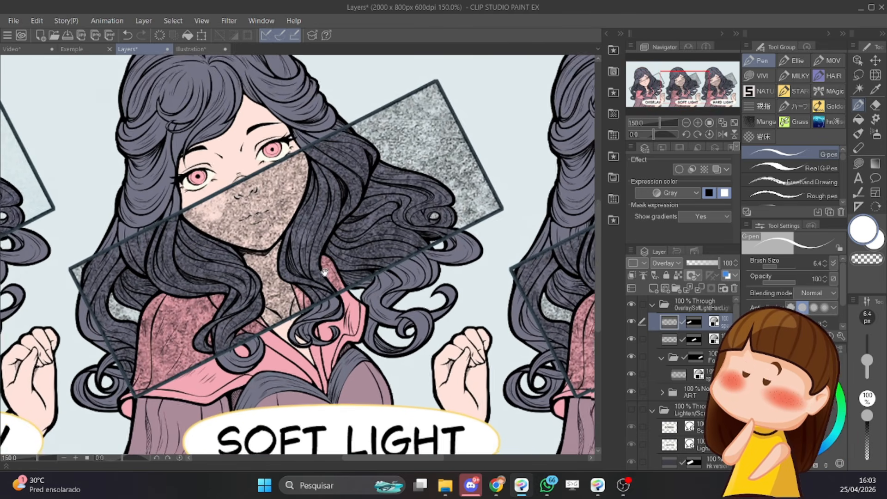
pyautogui.moveTo(326, 275); pyautogui.dragTo(305, 231)
pyautogui.click(703, 340)
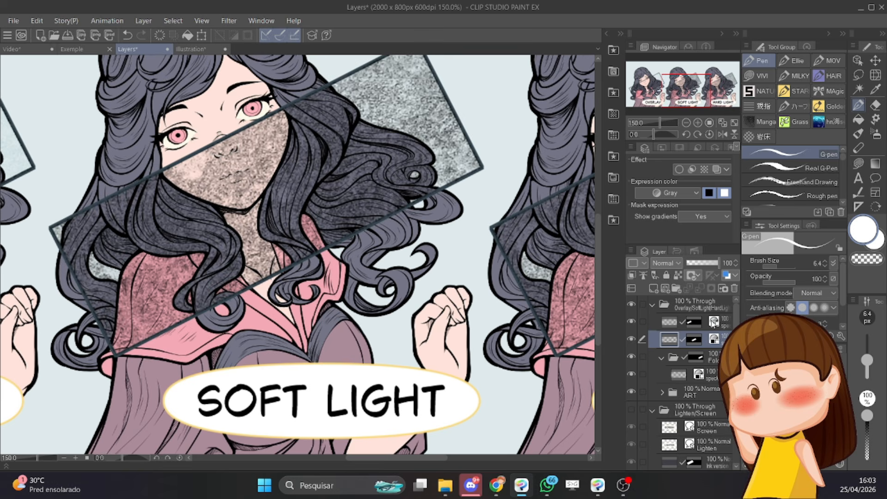
pyautogui.click(663, 263)
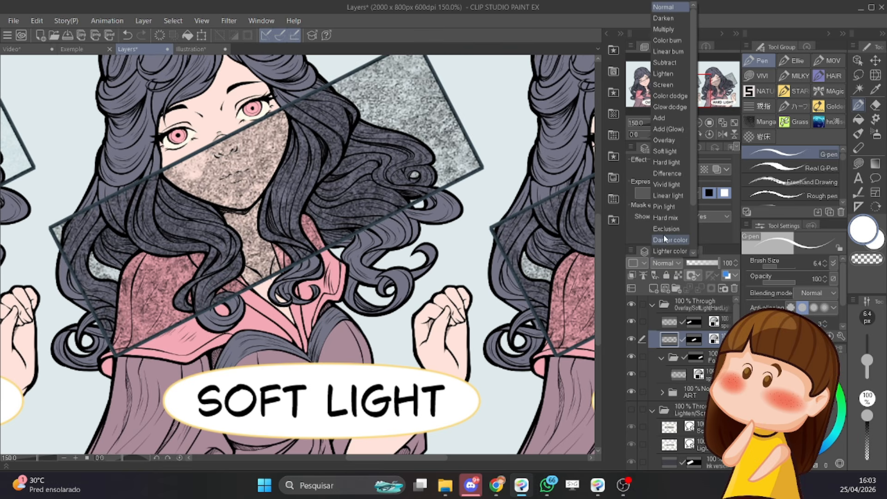
pyautogui.click(666, 151)
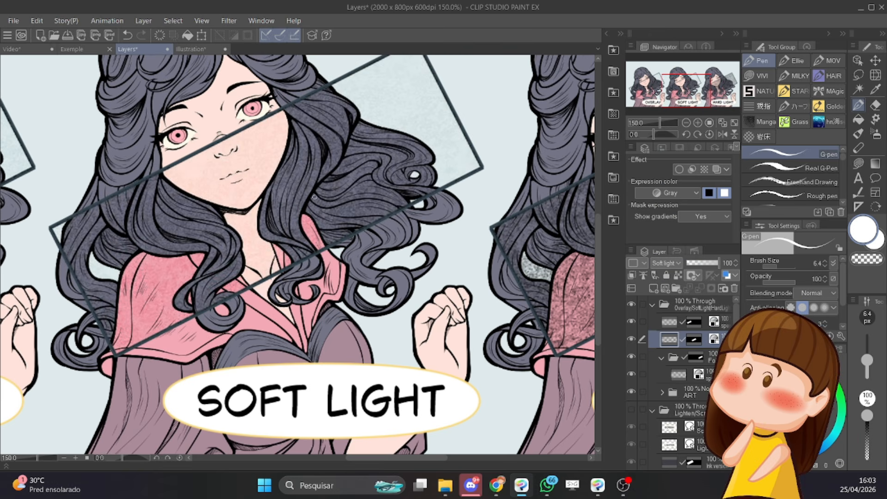
# Step: Examine close up how the Soft light texture affects the second figure's face, hair and pink clothing
pyautogui.scroll(10, 321, 193)
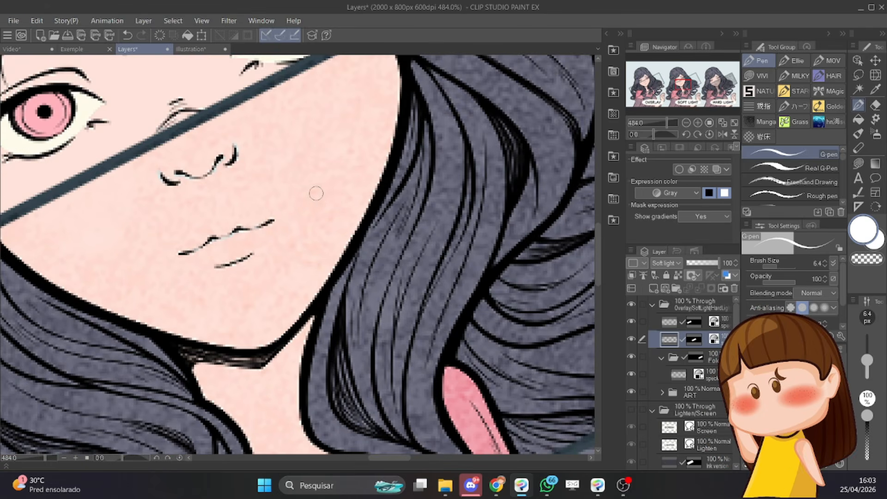
pyautogui.keyDown('alt'); pyautogui.click(283, 217); pyautogui.keyUp('alt')
pyautogui.moveTo(436, 198); pyautogui.dragTo(335, 218)
pyautogui.scroll(-6, 335, 219)
pyautogui.moveTo(226, 261); pyautogui.dragTo(430, 136)
pyautogui.scroll(4, 250, 304)
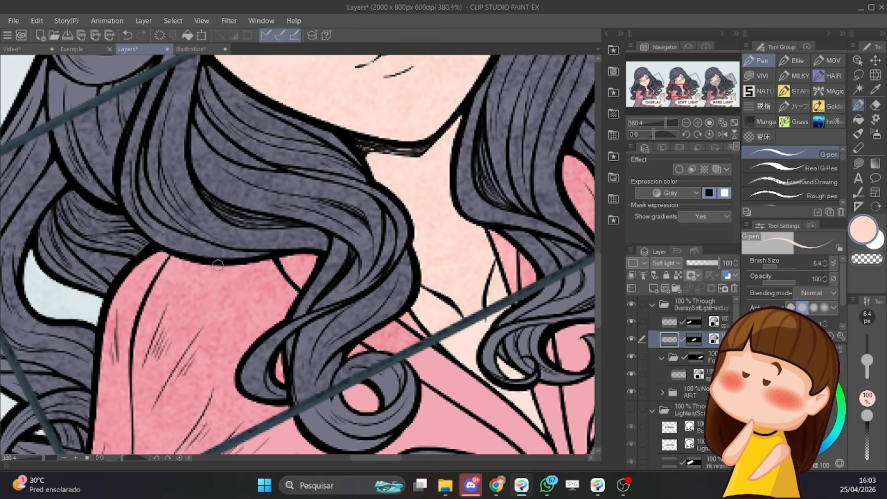
pyautogui.moveTo(241, 309); pyautogui.dragTo(46, 406)
pyautogui.moveTo(271, 197); pyautogui.dragTo(273, 298)
pyautogui.scroll(-1, 273, 294)
pyautogui.scroll(-11, 273, 294)
# Step: Set Folder 1, covering the figure labelled HARD LIGHT, to the Hard light blending mode and collapse it
pyautogui.moveTo(569, 299); pyautogui.dragTo(258, 255)
pyautogui.scroll(3, 239, 350)
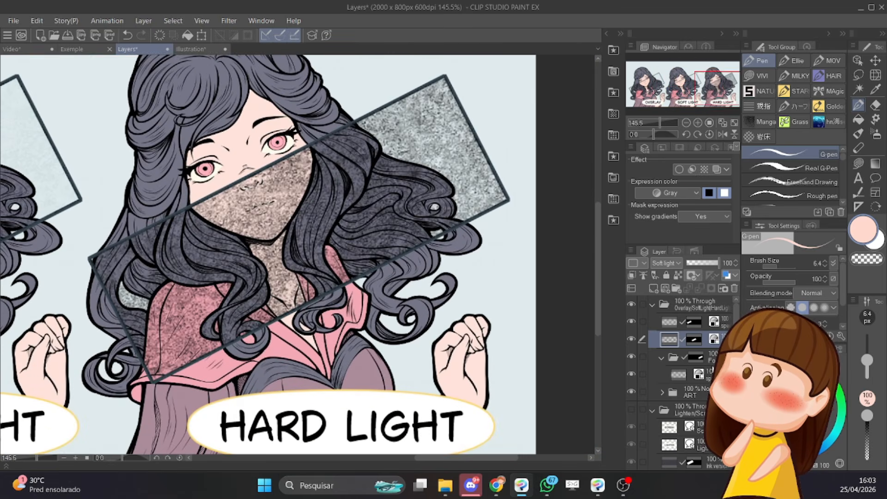
pyautogui.click(719, 357)
pyautogui.click(674, 265)
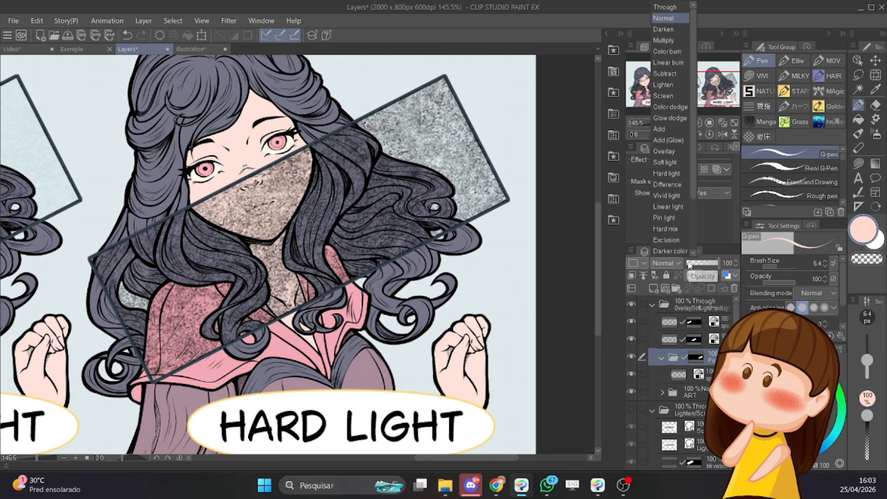
pyautogui.click(672, 174)
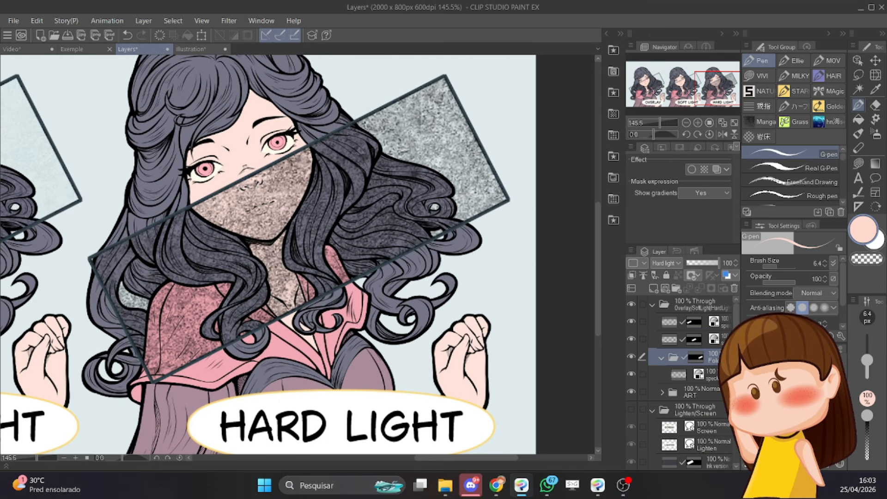
pyautogui.click(660, 359)
# Step: Examine the Hard light texture on the third figure and compare it with the Overlay and Soft light figures
pyautogui.scroll(3, 303, 238)
pyautogui.scroll(2, 303, 238)
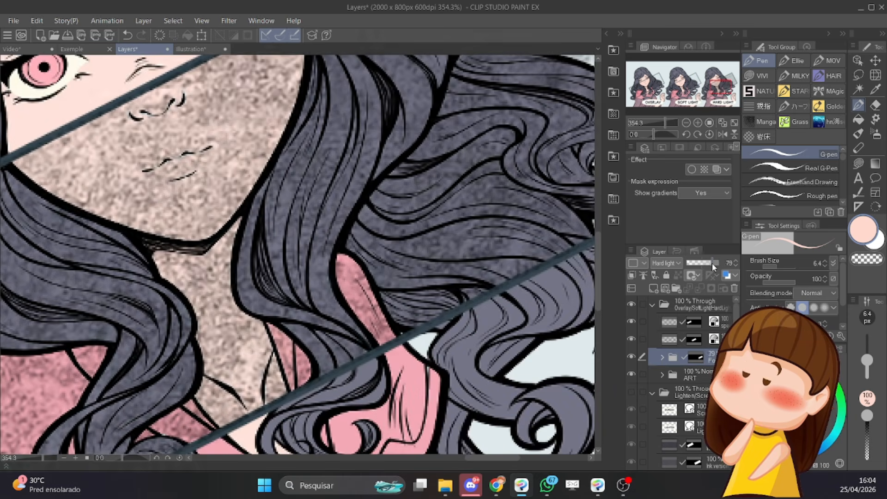
pyautogui.scroll(-4, 341, 214)
pyautogui.moveTo(341, 215); pyautogui.dragTo(535, 209)
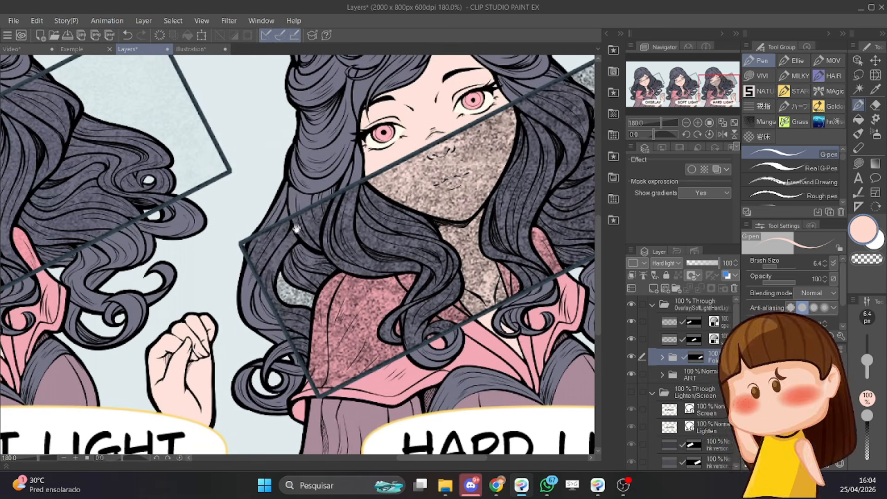
pyautogui.moveTo(449, 257); pyautogui.dragTo(301, 273)
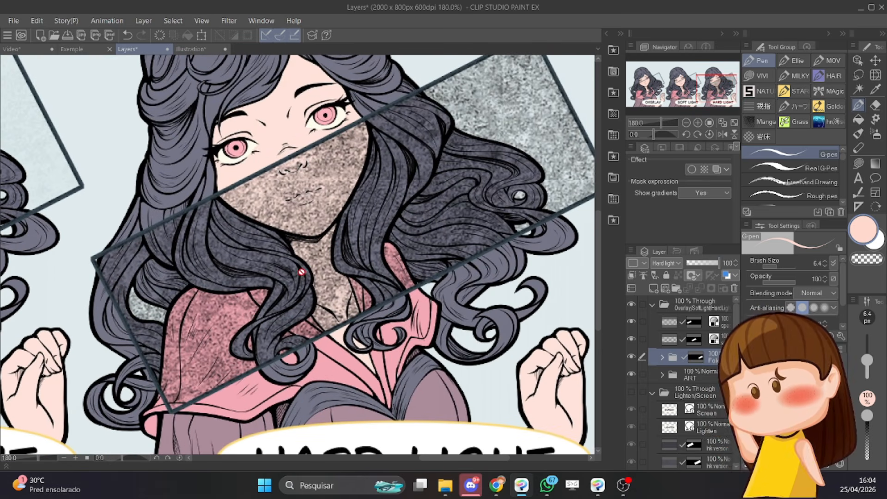
pyautogui.scroll(-3, 466, 221)
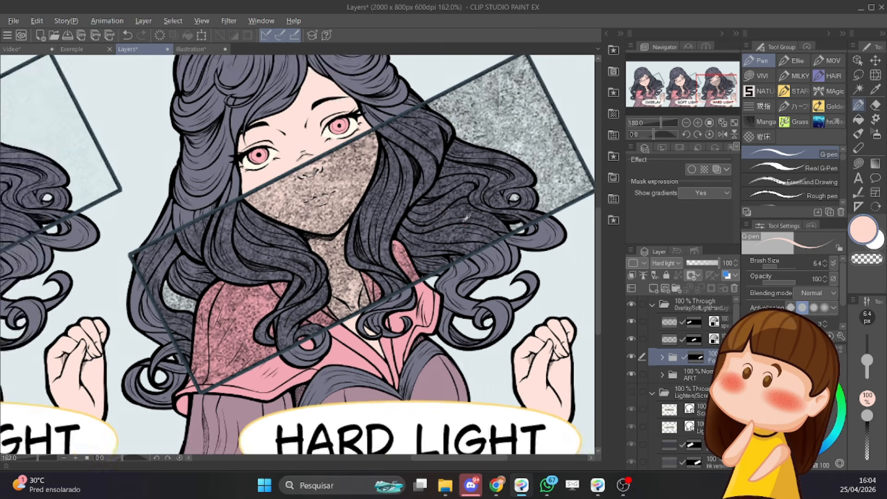
pyautogui.scroll(3, 400, 232)
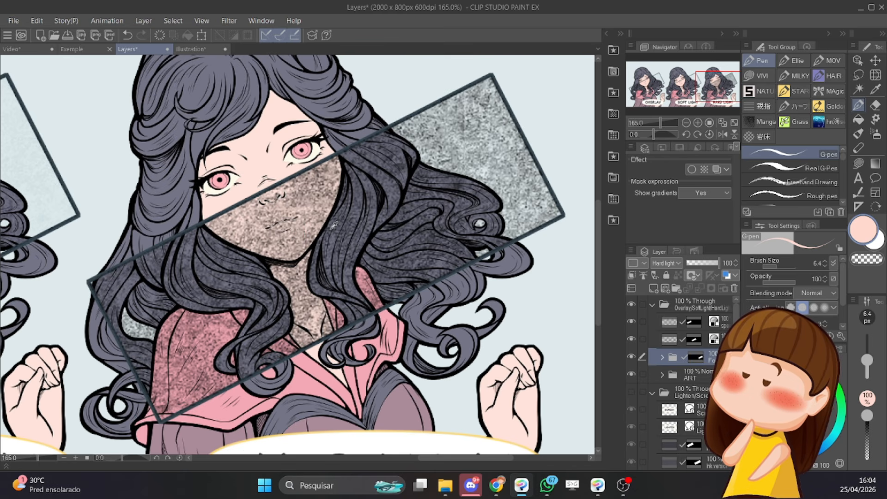
pyautogui.scroll(-5, 333, 225)
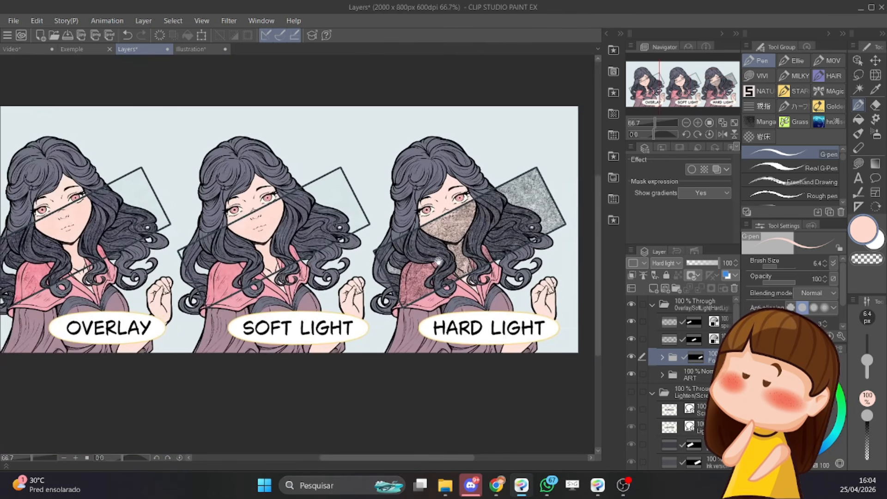
pyautogui.scroll(-2, 437, 262)
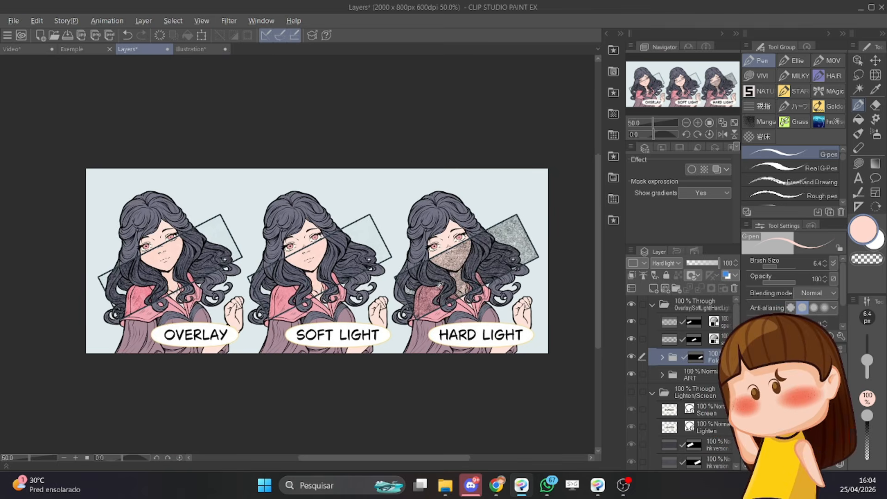
pyautogui.scroll(1, 440, 287)
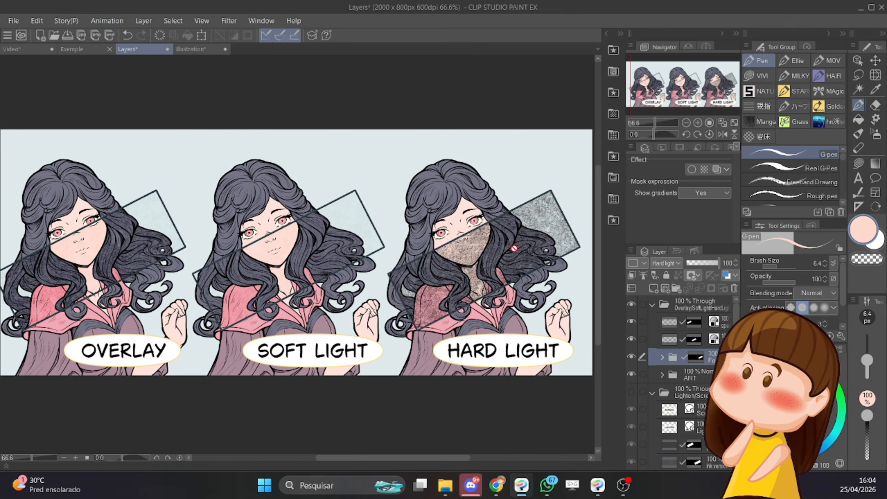
# Step: Hide and collapse the Overlay/Soft light/Hard light folder and show the Lighten/Screen folder, with both of its figures in view
pyautogui.click(631, 304)
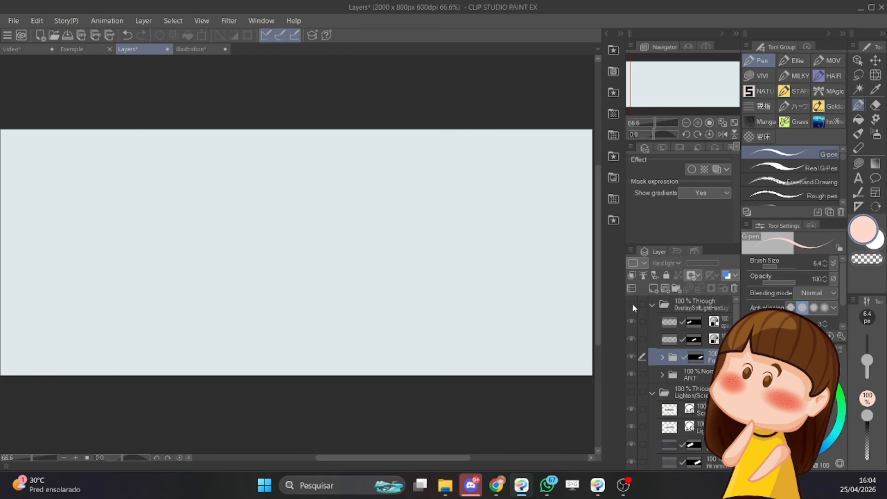
pyautogui.click(652, 304)
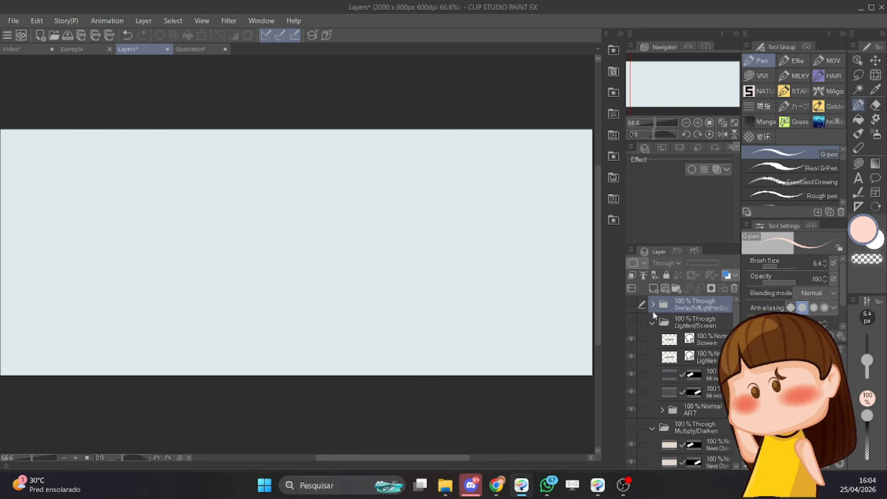
pyautogui.click(631, 322)
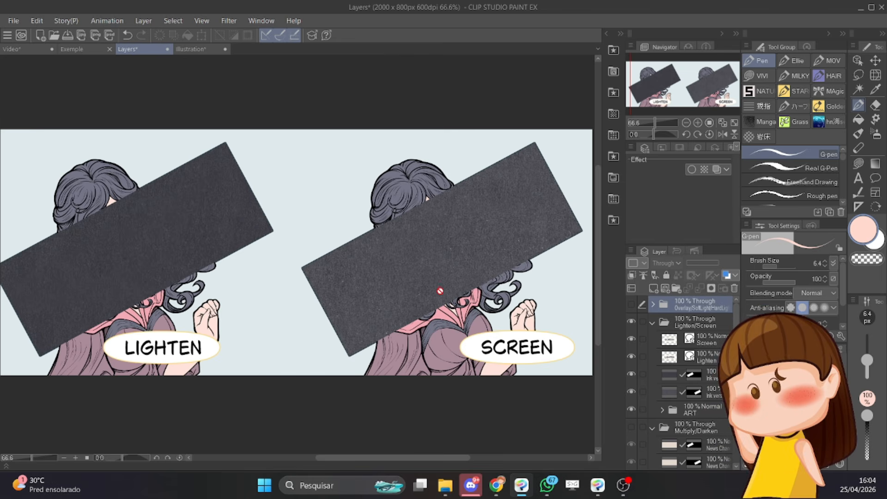
pyautogui.moveTo(324, 342); pyautogui.dragTo(375, 357)
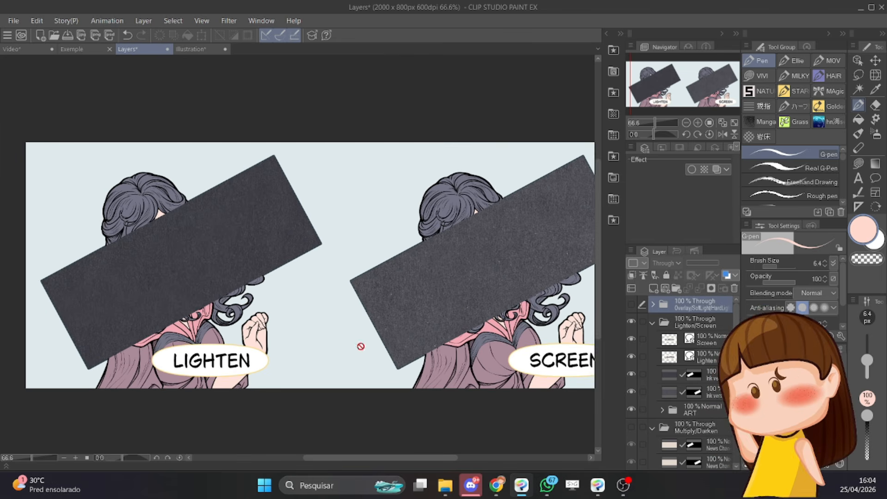
pyautogui.scroll(-4, 334, 319)
pyautogui.moveTo(327, 314); pyautogui.dragTo(286, 315)
pyautogui.scroll(3, 231, 290)
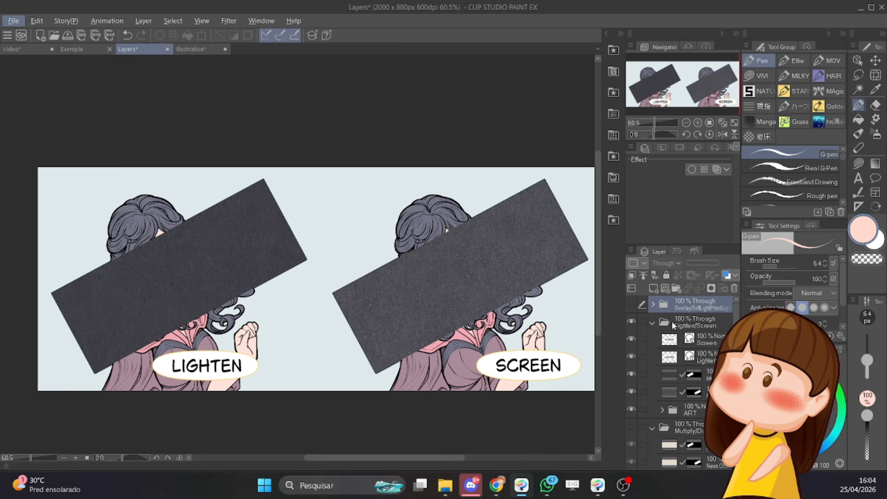
# Step: Set the upper dark ink texture layer, covering the figure labelled LIGHTEN, to the Lighten blending mode
pyautogui.click(706, 372)
pyautogui.click(674, 263)
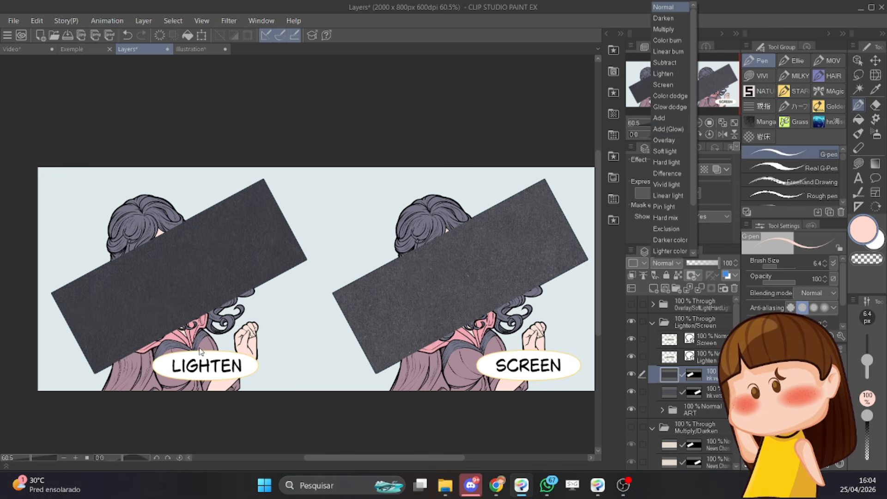
pyautogui.press('Escape')
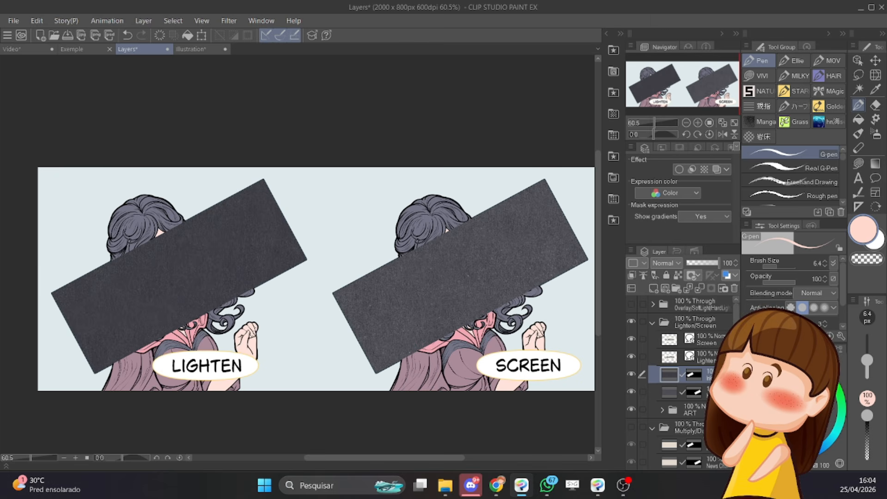
pyautogui.click(666, 263)
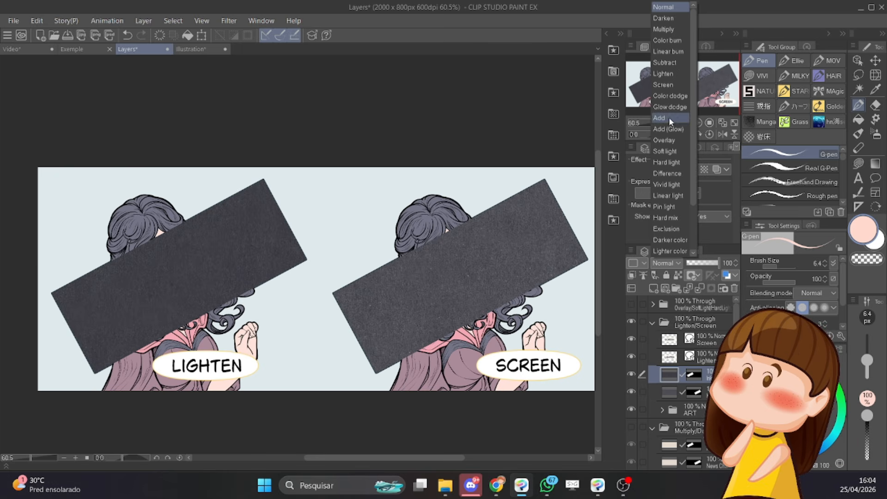
pyautogui.click(676, 75)
# Step: Examine close up how the Lighten texture affects the line art around the figure's face and hair
pyautogui.scroll(9, 179, 279)
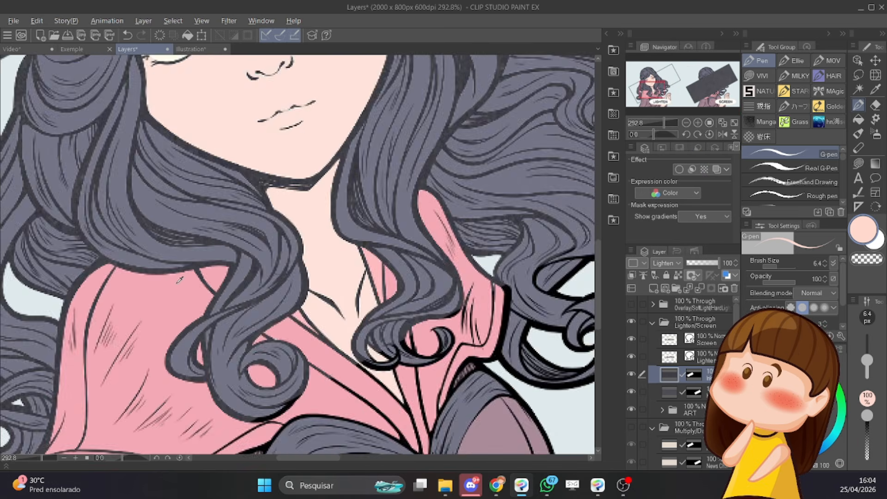
pyautogui.scroll(3, 179, 280)
pyautogui.moveTo(230, 172); pyautogui.dragTo(218, 434)
pyautogui.moveTo(303, 309); pyautogui.dragTo(513, 336)
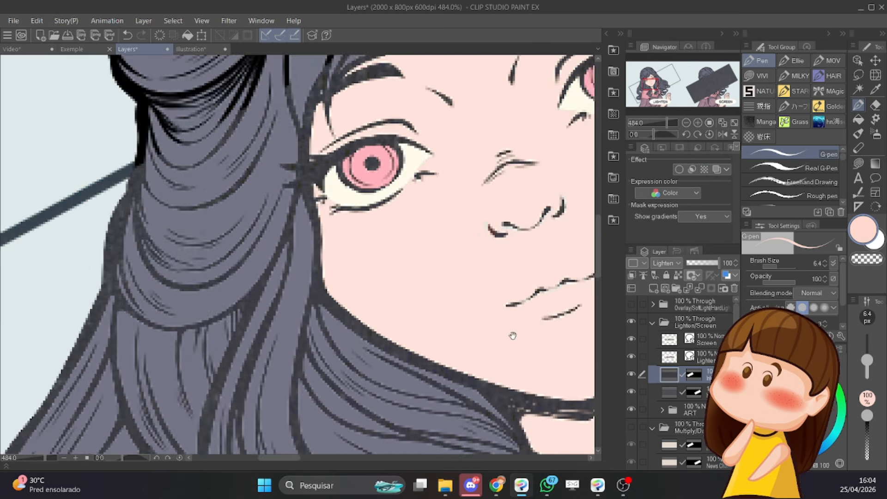
pyautogui.moveTo(184, 263); pyautogui.dragTo(313, 254)
pyautogui.scroll(5, 250, 229)
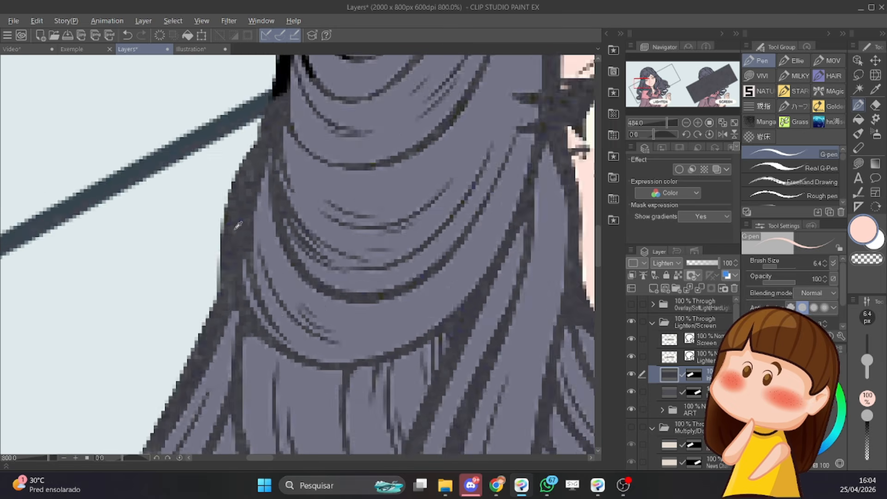
pyautogui.press('alt')
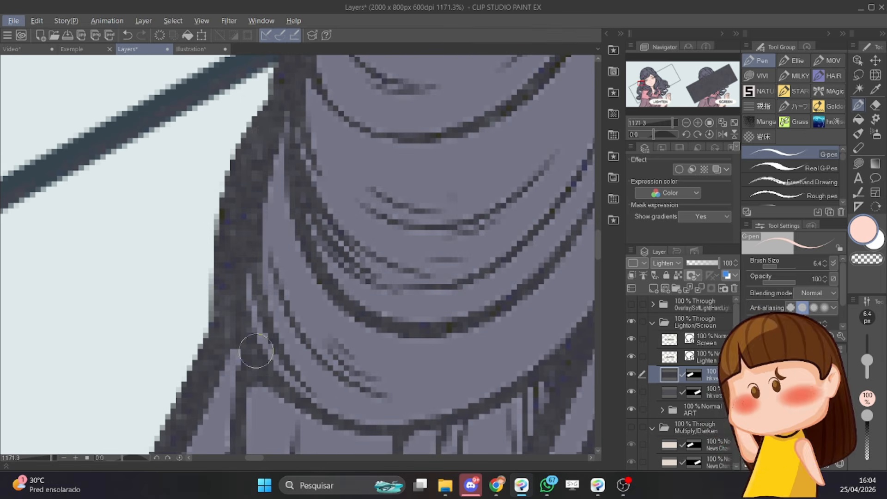
pyautogui.scroll(-5, 399, 330)
pyautogui.scroll(2, 470, 336)
pyautogui.moveTo(470, 336); pyautogui.dragTo(188, 341)
pyautogui.moveTo(493, 265); pyautogui.dragTo(231, 332)
pyautogui.moveTo(399, 289); pyautogui.dragTo(336, 301)
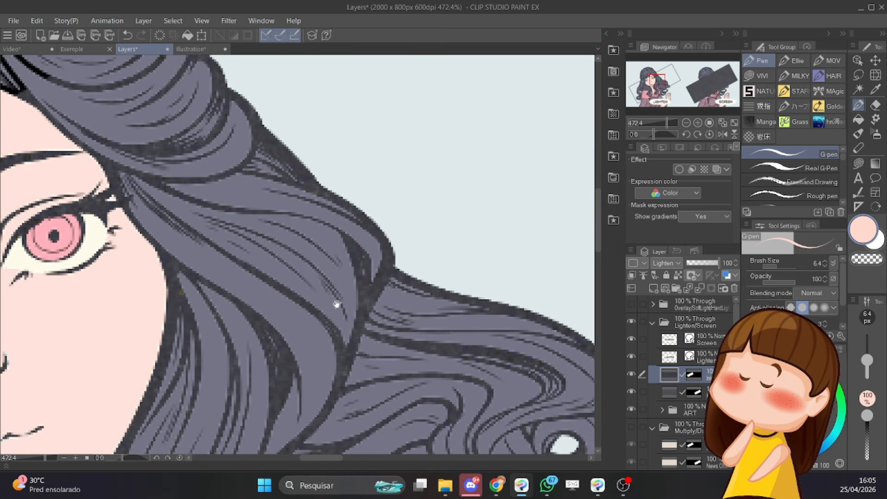
# Step: Examine at pixel level the textured and untextured lines where the Lighten texture ends at the hair and pink collar
pyautogui.scroll(6, 386, 281)
pyautogui.scroll(-9, 379, 275)
pyautogui.moveTo(308, 307); pyautogui.dragTo(361, 160)
pyautogui.moveTo(323, 358); pyautogui.dragTo(322, 303)
pyautogui.scroll(9, 322, 303)
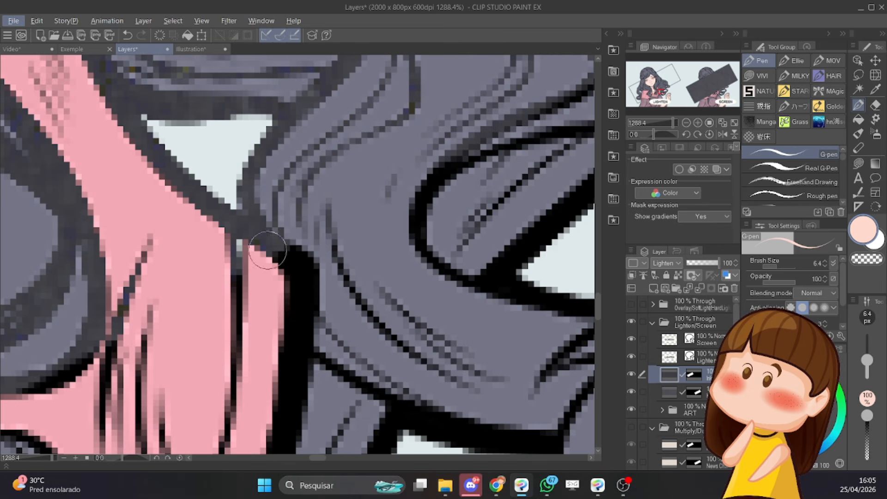
pyautogui.scroll(-4, 236, 225)
pyautogui.scroll(8, 264, 193)
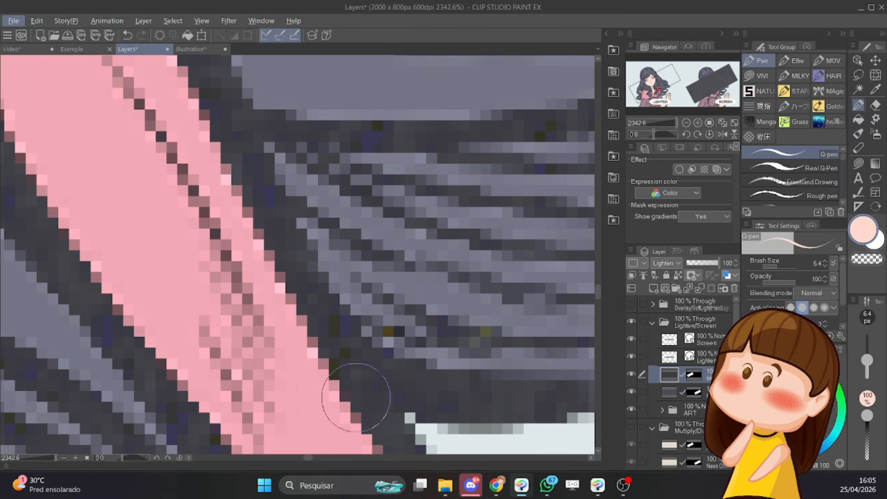
pyautogui.scroll(-5, 356, 398)
pyautogui.scroll(-8, 343, 396)
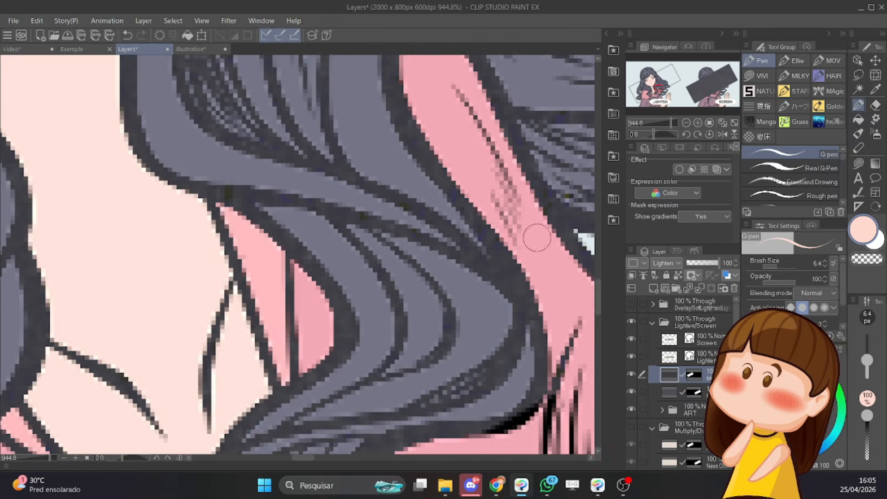
pyautogui.scroll(-3, 440, 299)
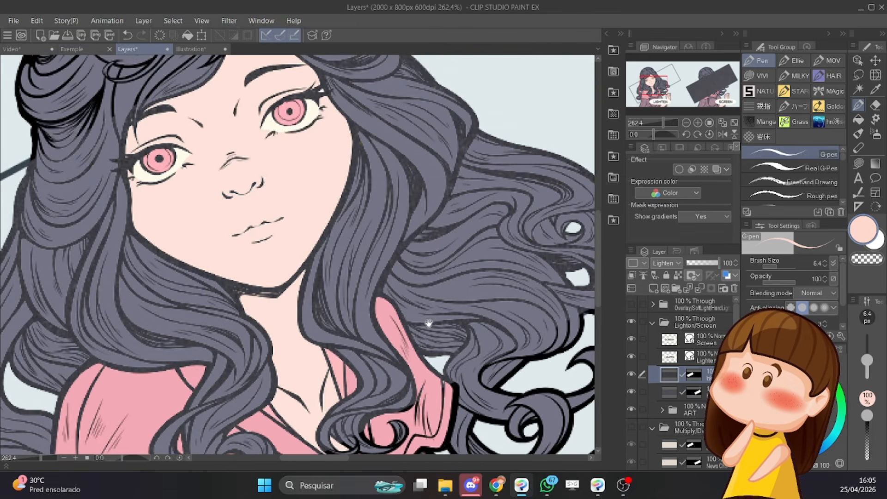
# Step: Return the ink texture layer over the LIGHTEN figure to the Normal blending mode
pyautogui.press('alt')
pyautogui.click(665, 263)
pyautogui.click(668, 9)
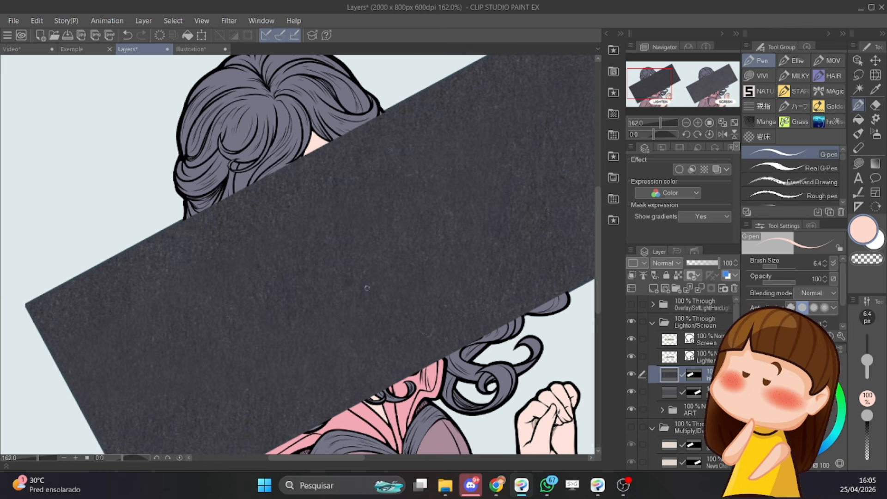
# Step: Set the ink texture layer over the LIGHTEN figure to the Lighten blending mode and inspect its hair lines close up
pyautogui.click(668, 262)
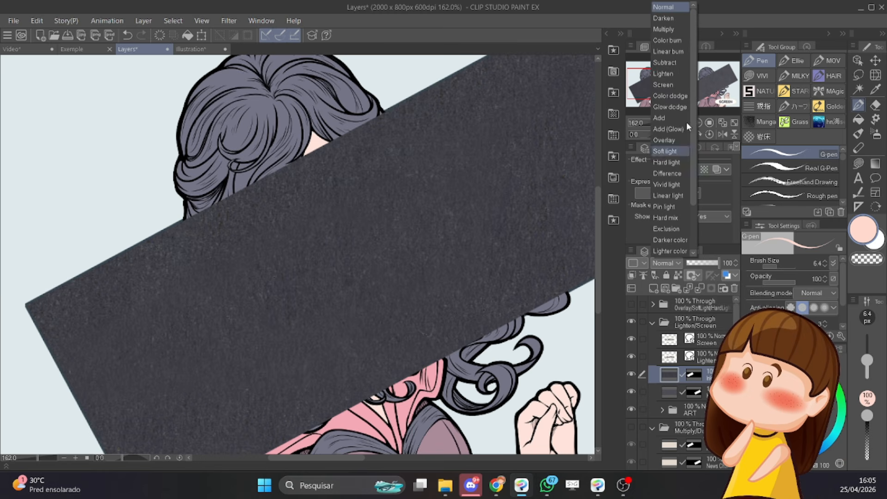
pyautogui.click(672, 74)
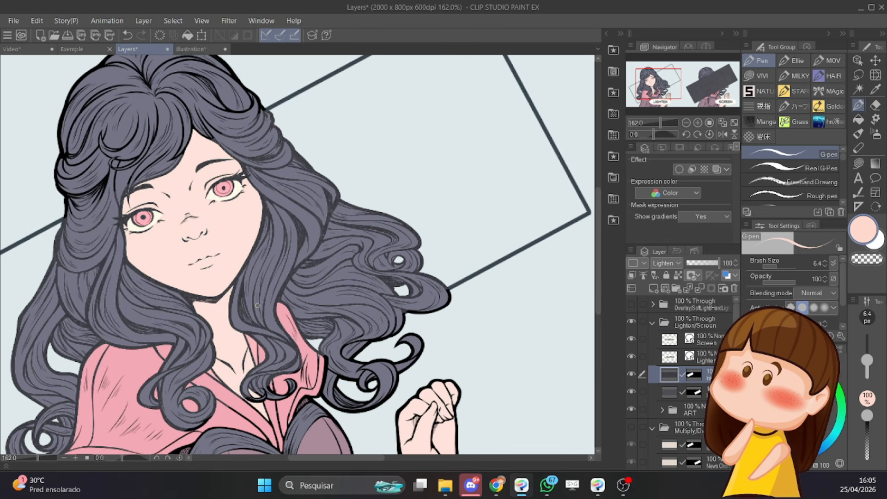
pyautogui.scroll(10, 262, 304)
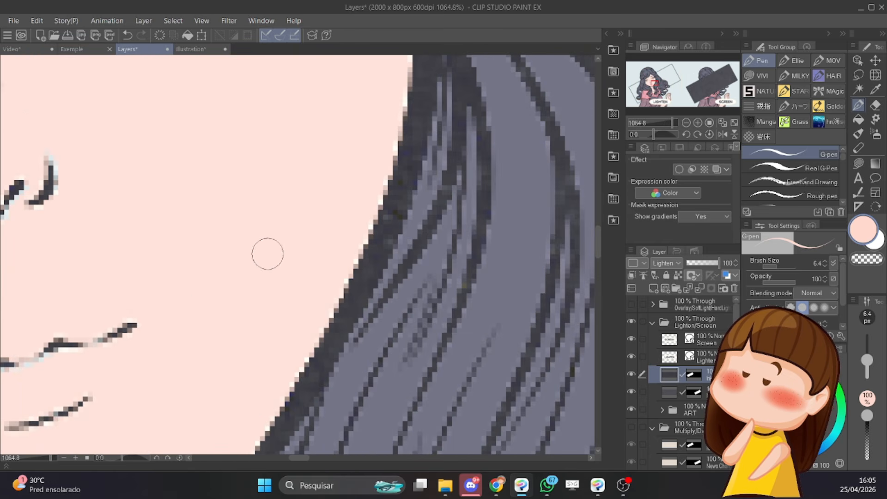
pyautogui.scroll(2, 220, 249)
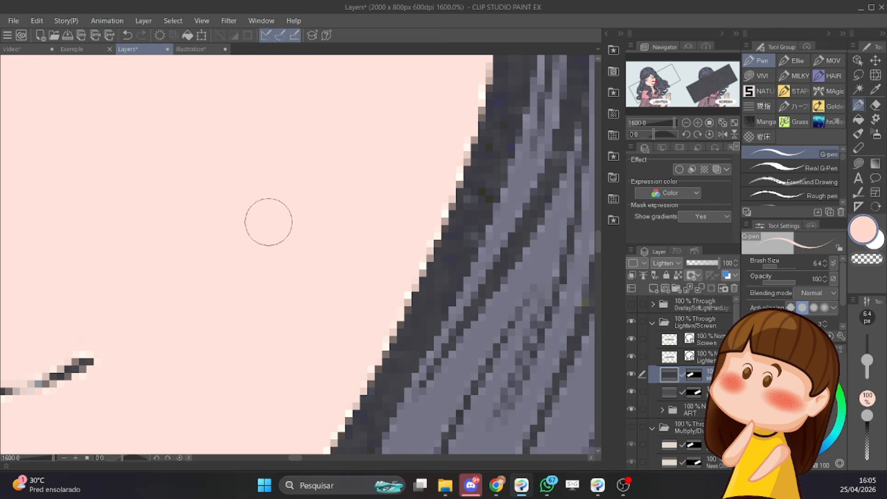
pyautogui.scroll(-3, 254, 295)
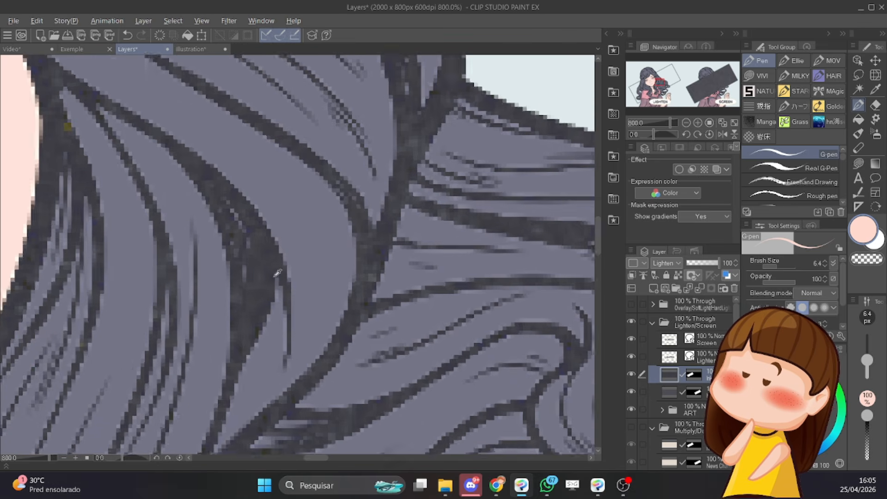
pyautogui.scroll(2, 227, 258)
pyautogui.scroll(-7, 234, 311)
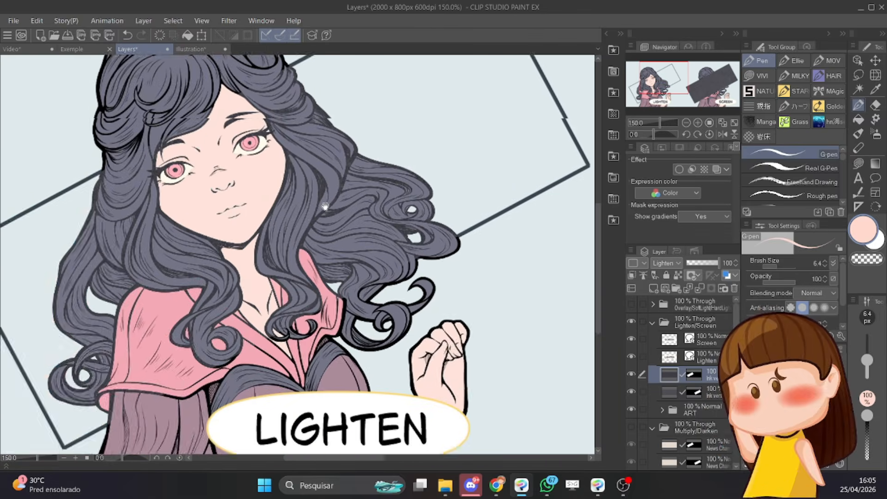
# Step: Set the lower dark ink texture layer, covering the figure labelled SCREEN, to the Screen blending mode
pyautogui.moveTo(325, 206); pyautogui.dragTo(126, 226)
pyautogui.moveTo(511, 266); pyautogui.dragTo(153, 263)
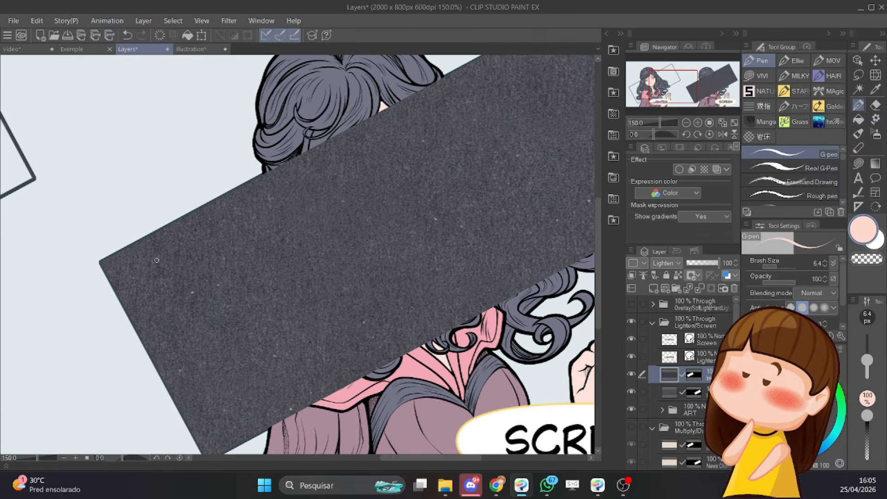
pyautogui.click(707, 393)
pyautogui.moveTo(430, 264); pyautogui.dragTo(275, 253)
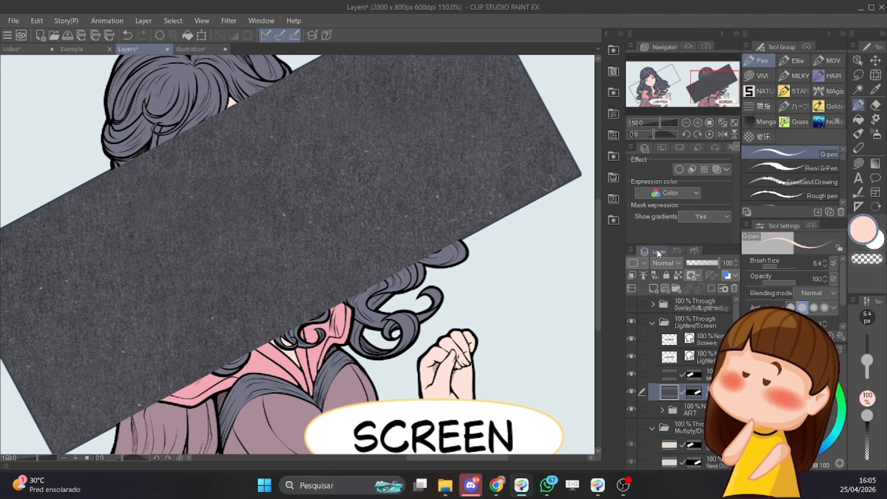
pyautogui.click(665, 263)
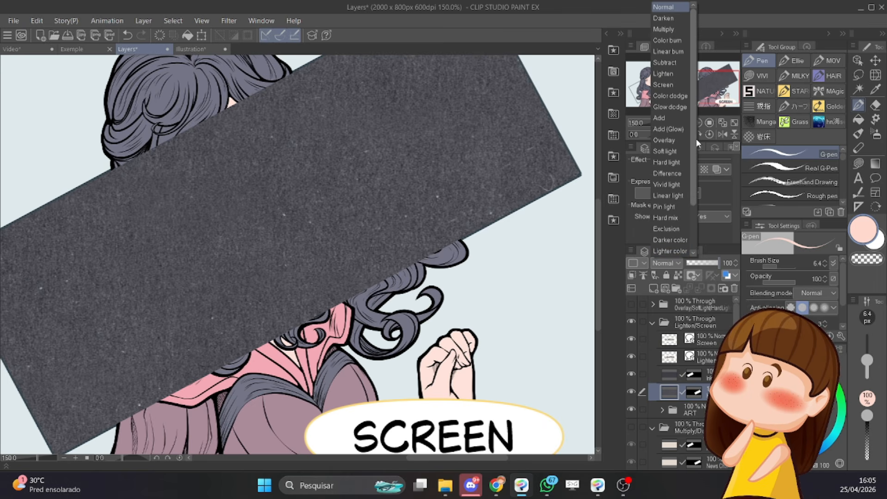
pyautogui.click(668, 85)
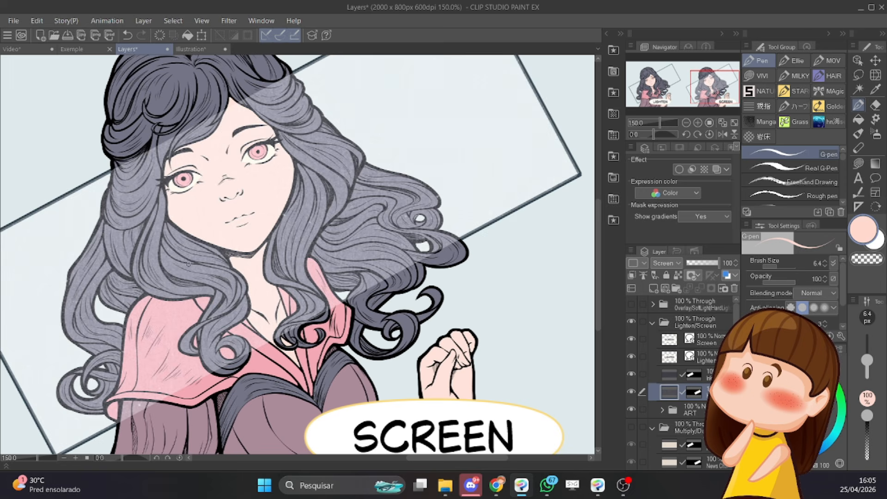
# Step: Examine how the Screen texture affects the figure's face and hair, and compare it with the LIGHTEN figure
pyautogui.scroll(6, 194, 165)
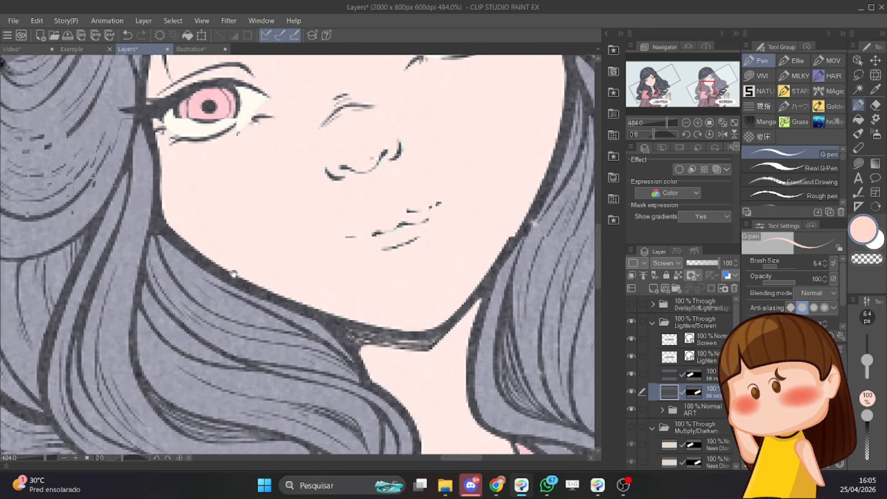
pyautogui.scroll(3, 179, 246)
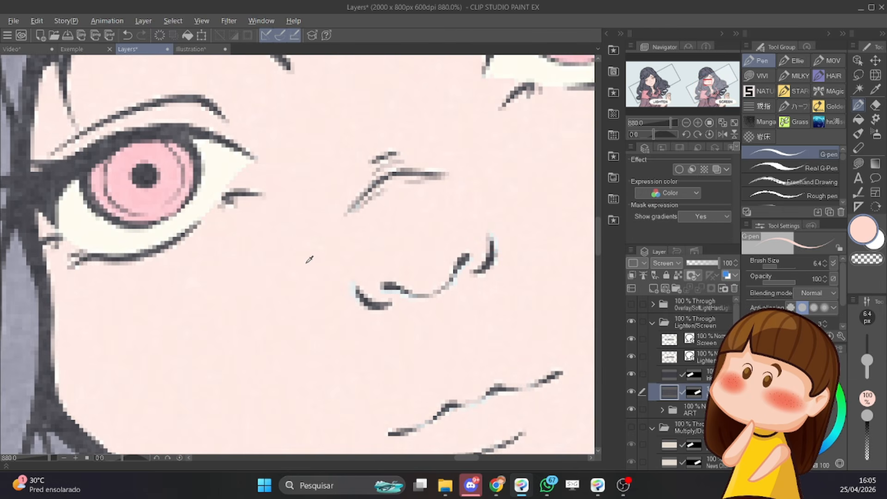
pyautogui.scroll(-10, 318, 277)
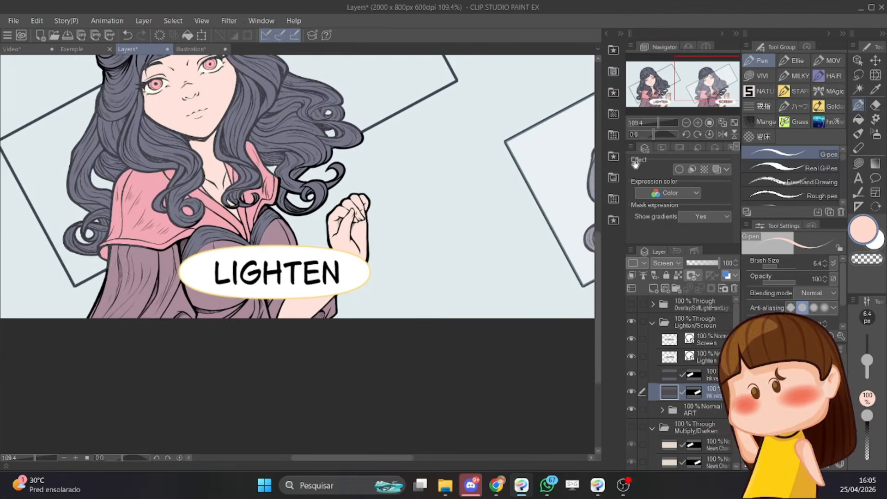
pyautogui.scroll(-2, 227, 277)
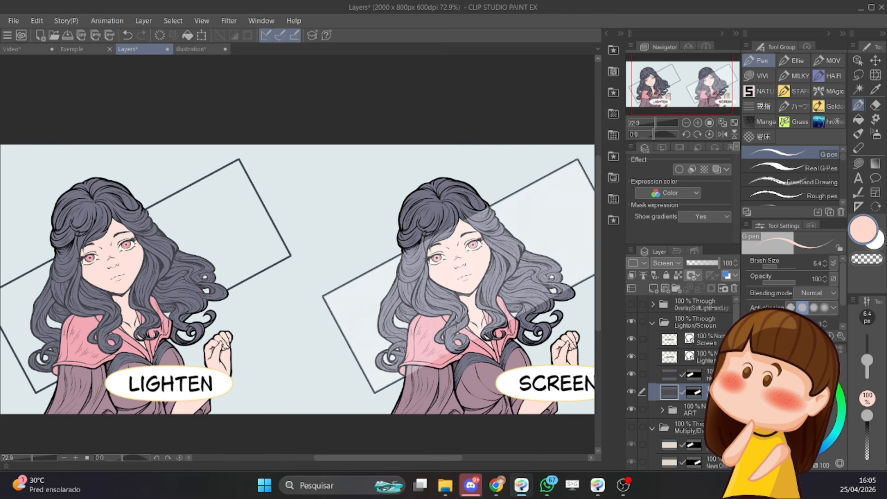
pyautogui.scroll(3, 478, 279)
pyautogui.scroll(8, 478, 279)
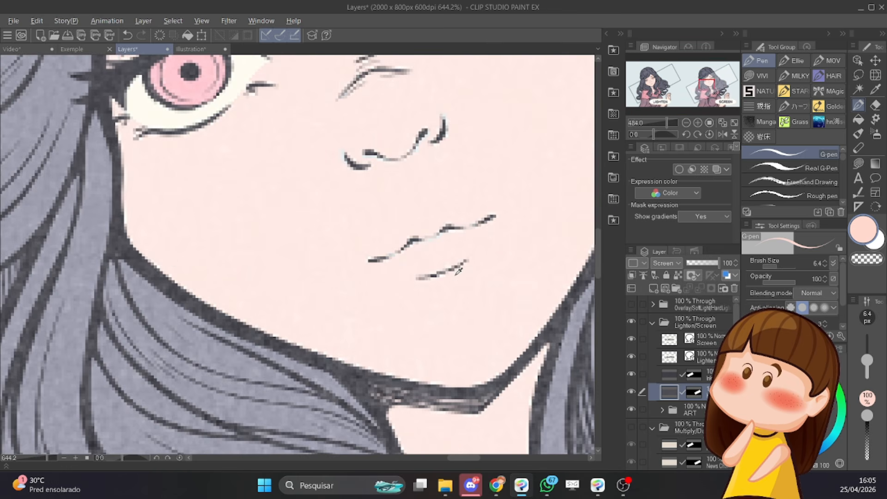
pyautogui.moveTo(269, 262); pyautogui.dragTo(312, 445)
pyautogui.scroll(-10, 362, 152)
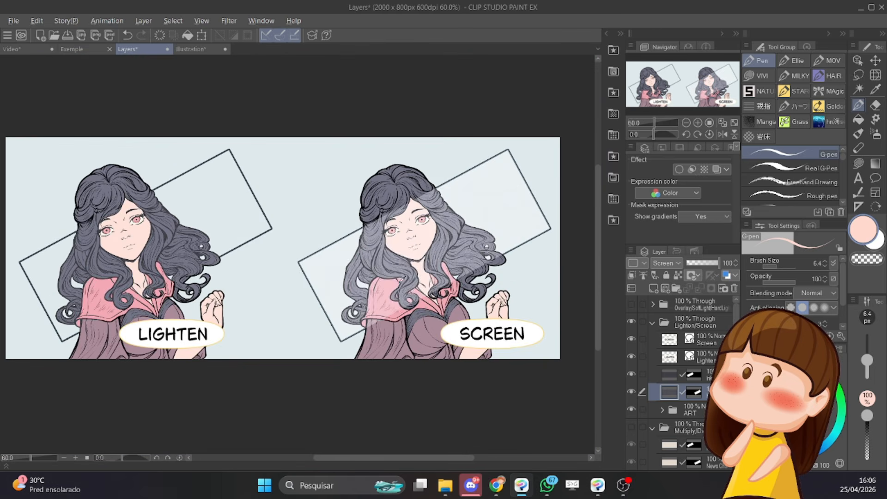
pyautogui.scroll(-3, 426, 314)
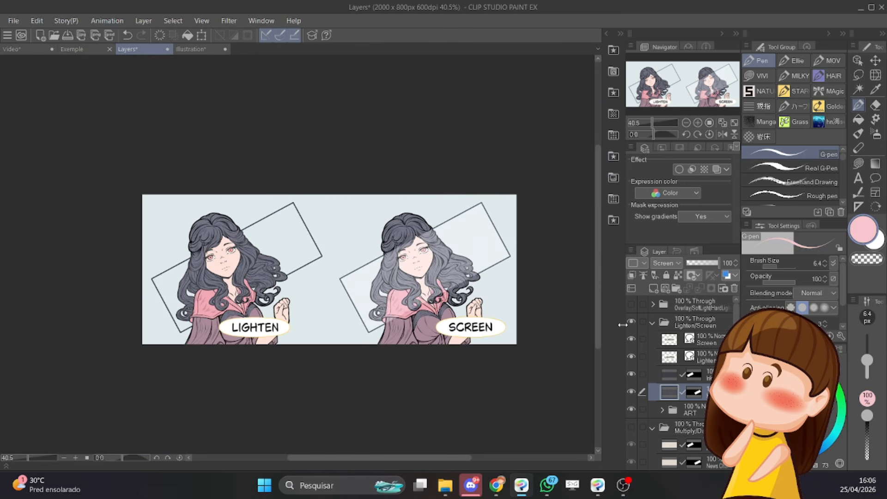
# Step: Collapse and hide the Lighten/Screen folder, and show the Multiply/Darken folder
pyautogui.click(653, 324)
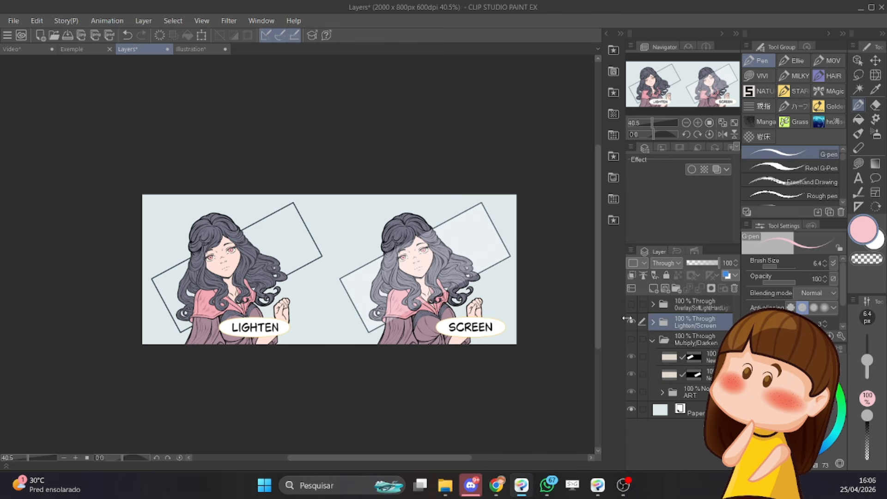
pyautogui.click(631, 322)
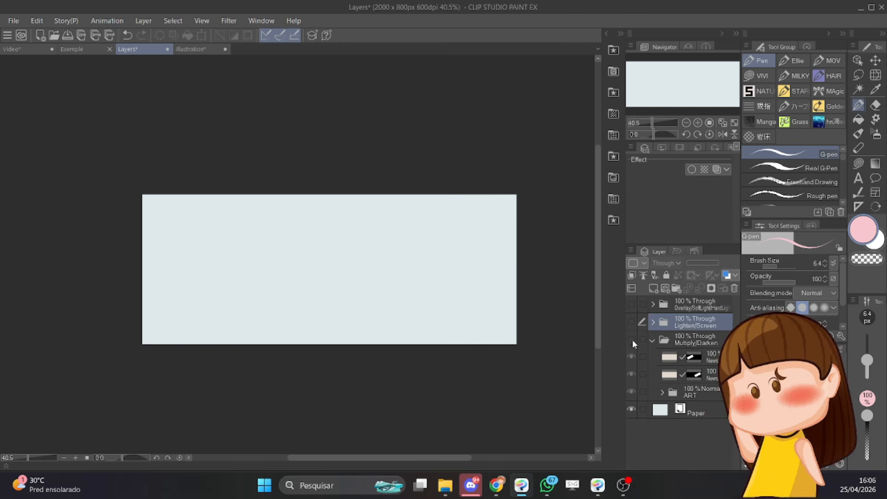
pyautogui.click(631, 339)
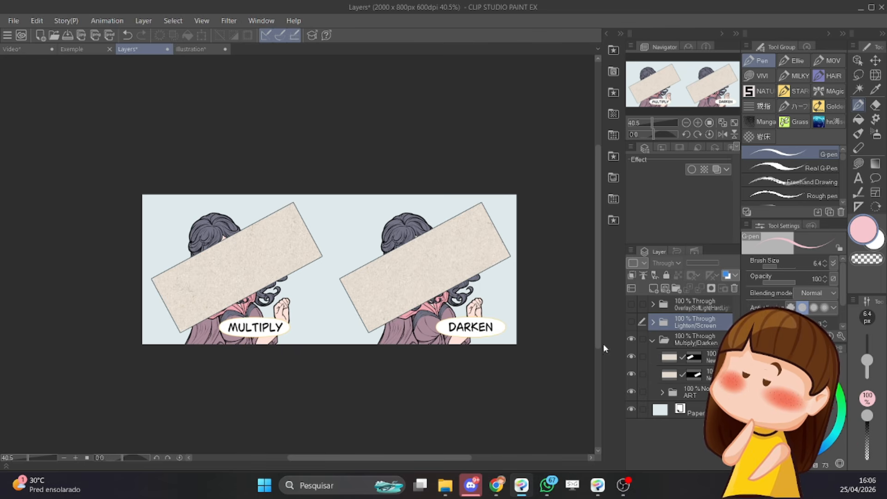
# Step: Set the upper beige paper texture layer, covering the figure labelled MULTIPLY, to the Multiply blending mode
pyautogui.keyDown('ctrl'); pyautogui.keyDown('shift'); pyautogui.click(224, 270); pyautogui.keyUp('shift'); pyautogui.keyUp('ctrl')
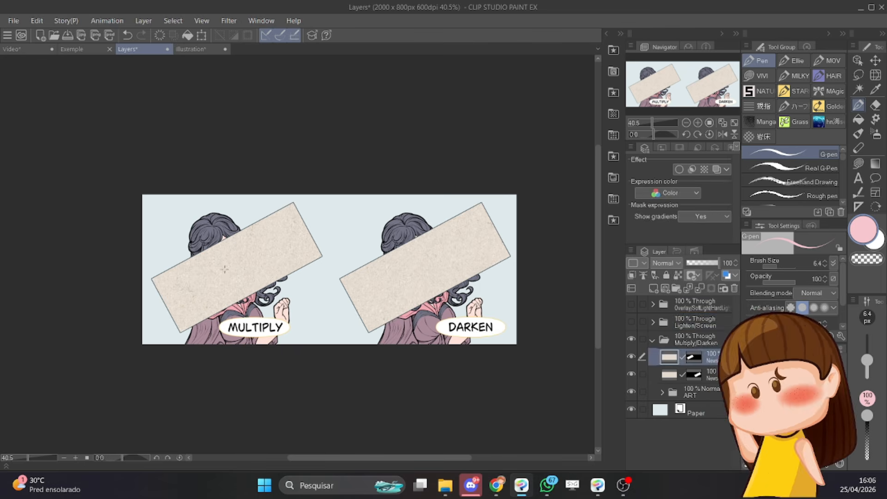
pyautogui.scroll(6, 254, 259)
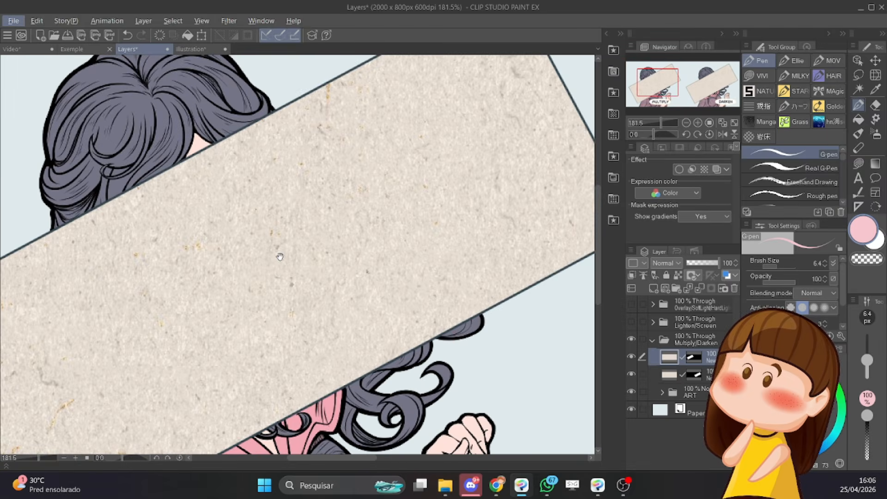
pyautogui.scroll(-3, 279, 253)
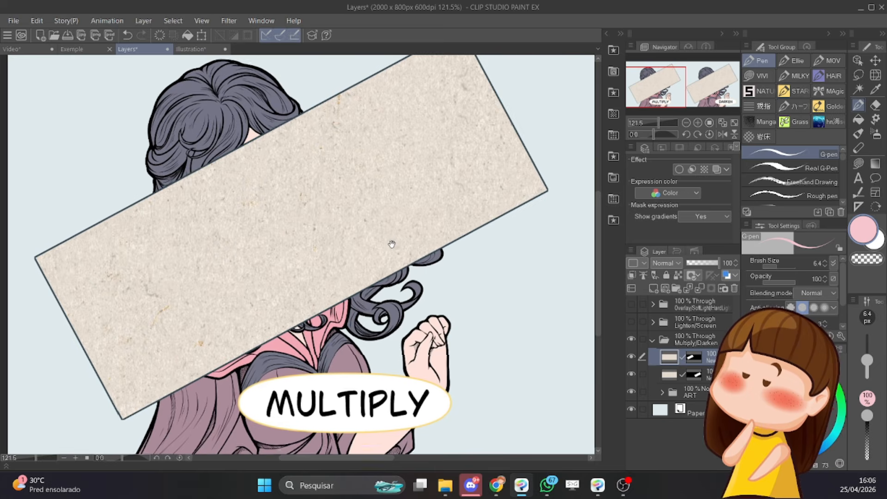
pyautogui.moveTo(393, 243); pyautogui.dragTo(187, 286)
pyautogui.scroll(-3, 374, 257)
pyautogui.moveTo(402, 273); pyautogui.dragTo(563, 249)
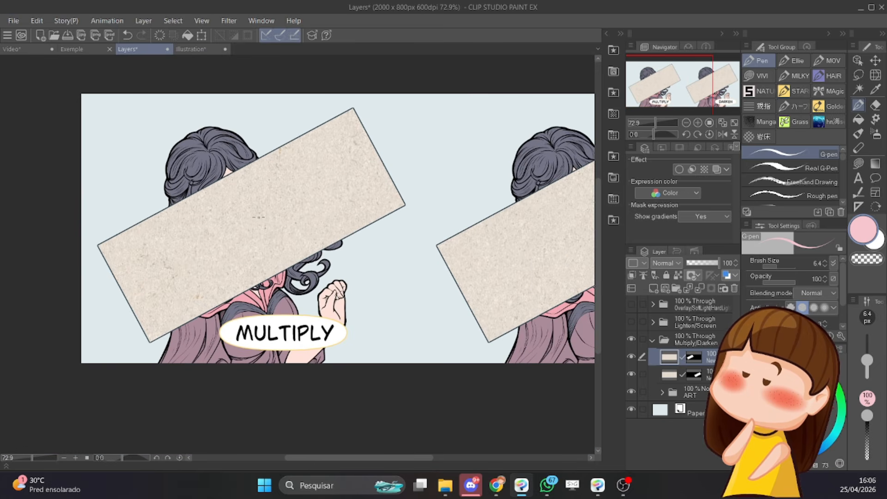
pyautogui.click(664, 262)
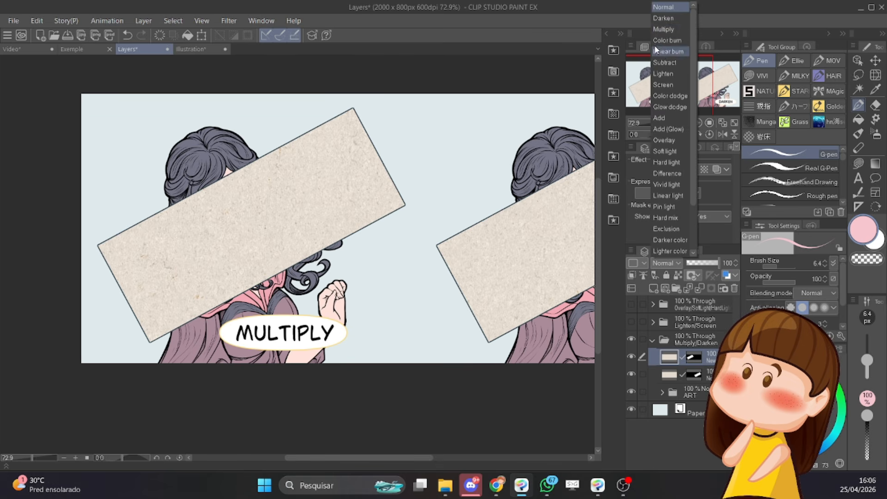
pyautogui.click(665, 29)
# Step: Examine how the Multiply paper texture affects the figure's skin, hair, line art and background
pyautogui.scroll(4, 225, 245)
pyautogui.moveTo(264, 155); pyautogui.dragTo(250, 247)
pyautogui.scroll(3, 250, 247)
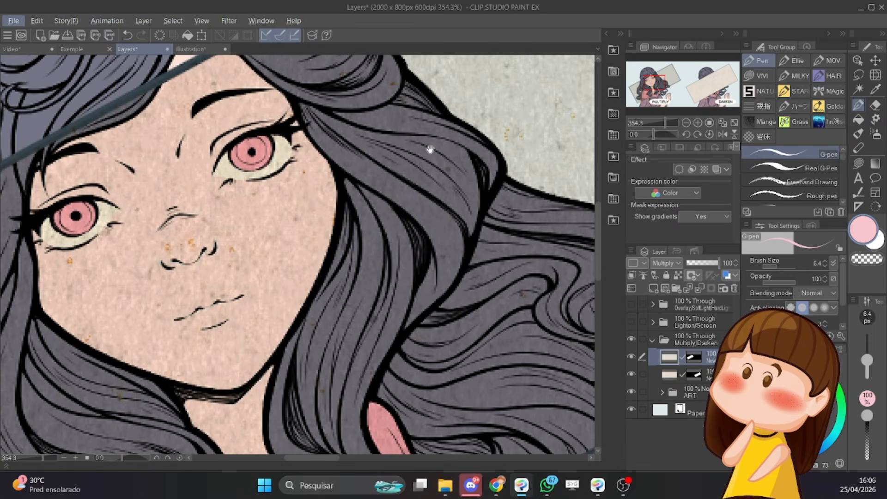
pyautogui.moveTo(430, 149); pyautogui.dragTo(154, 329)
pyautogui.moveTo(423, 170); pyautogui.dragTo(282, 389)
pyautogui.scroll(-8, 299, 331)
pyautogui.moveTo(380, 368); pyautogui.dragTo(321, 305)
pyautogui.scroll(2, 306, 244)
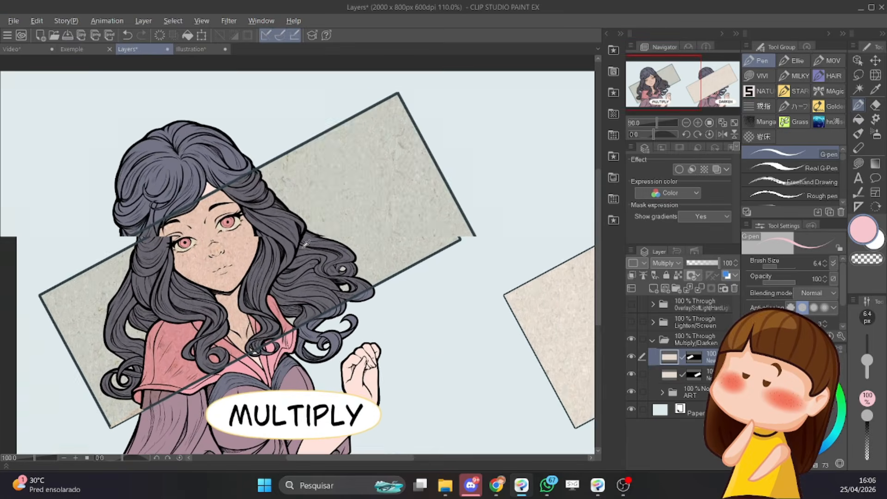
pyautogui.scroll(3, 306, 243)
pyautogui.scroll(-4, 302, 285)
pyautogui.scroll(2, 303, 286)
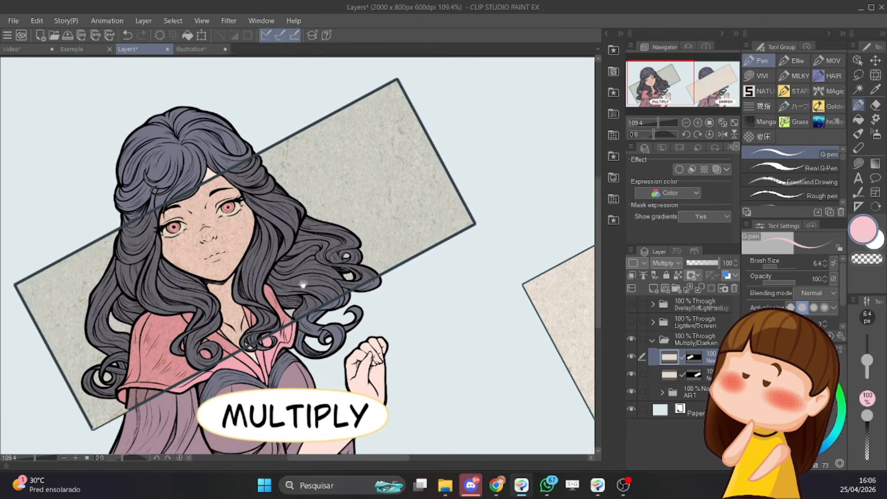
pyautogui.scroll(-3, 300, 314)
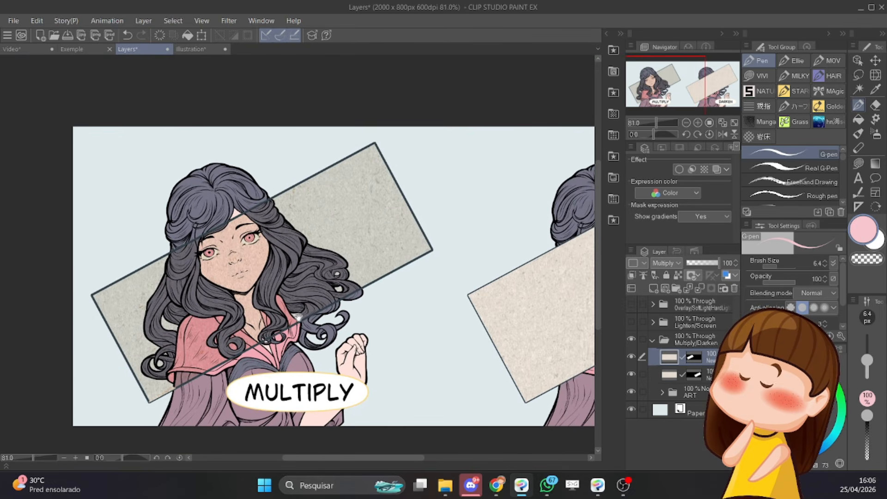
pyautogui.moveTo(298, 317); pyautogui.dragTo(290, 313)
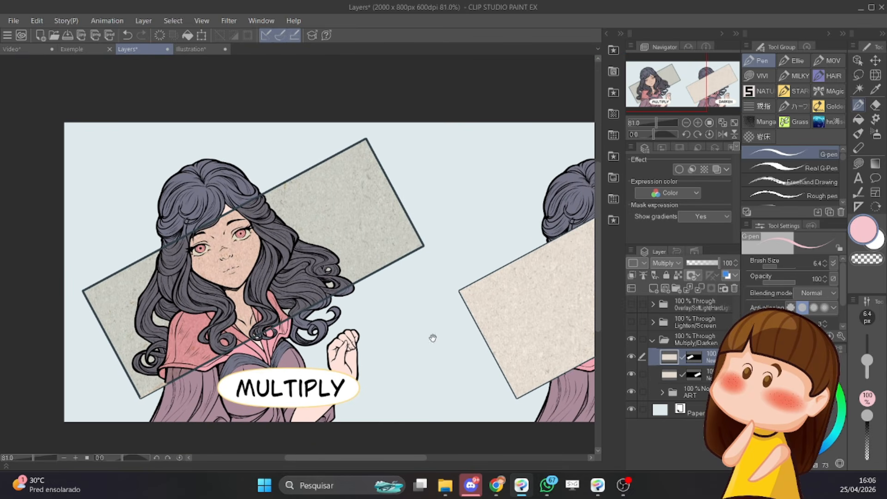
# Step: Set the lower beige paper texture layer, covering the figure labelled DARKEN, to the Darken blending mode
pyautogui.moveTo(431, 337); pyautogui.dragTo(144, 333)
pyautogui.click(670, 374)
pyautogui.click(663, 263)
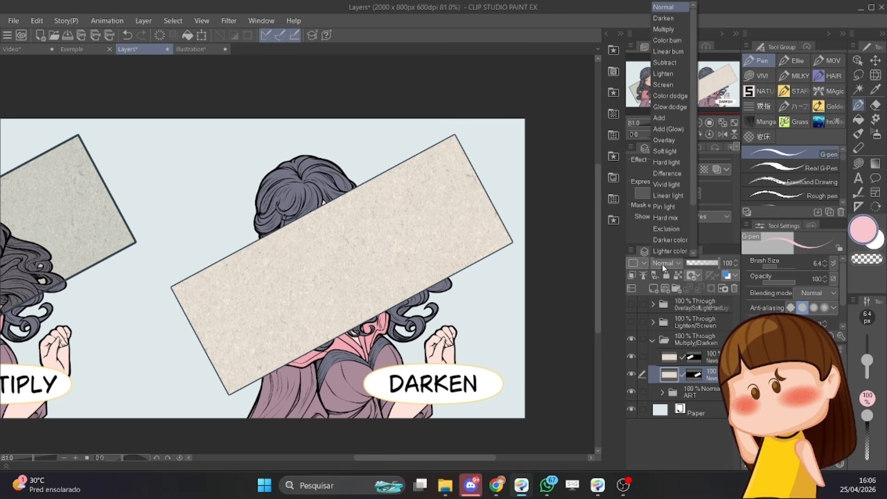
pyautogui.click(665, 19)
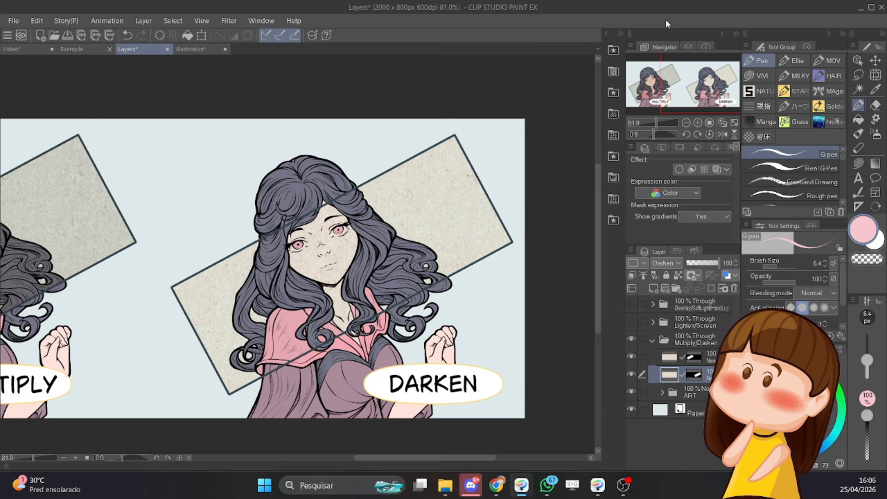
# Step: Compare the MULTIPLY figure with and without its paper texture by toggling that layer's visibility, leaving it shown
pyautogui.moveTo(352, 285); pyautogui.dragTo(483, 256)
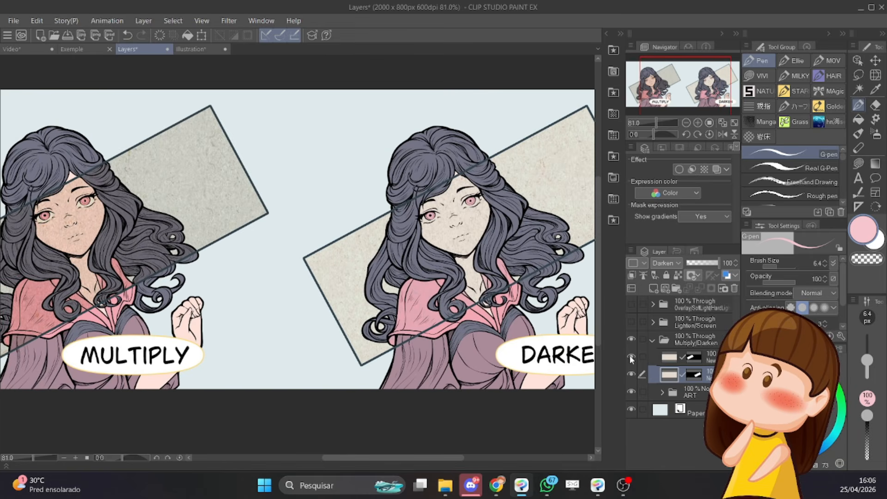
pyautogui.click(631, 356)
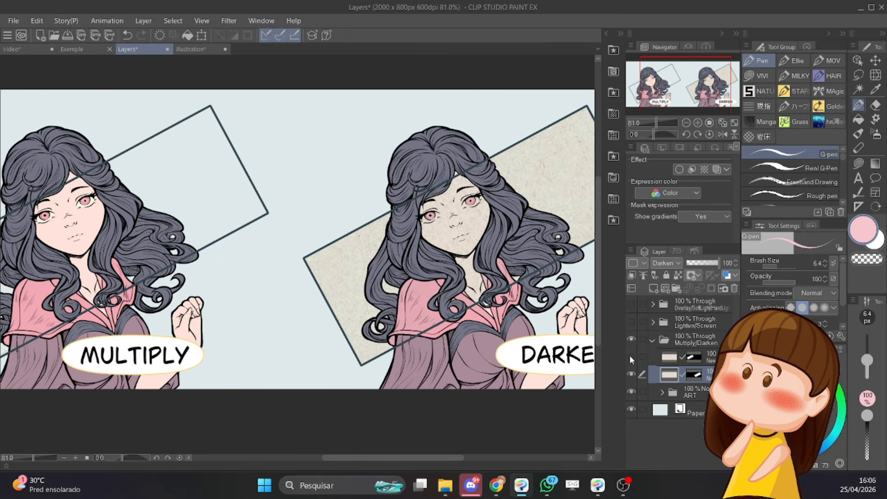
pyautogui.click(630, 357)
pyautogui.click(630, 357)
pyautogui.click(631, 357)
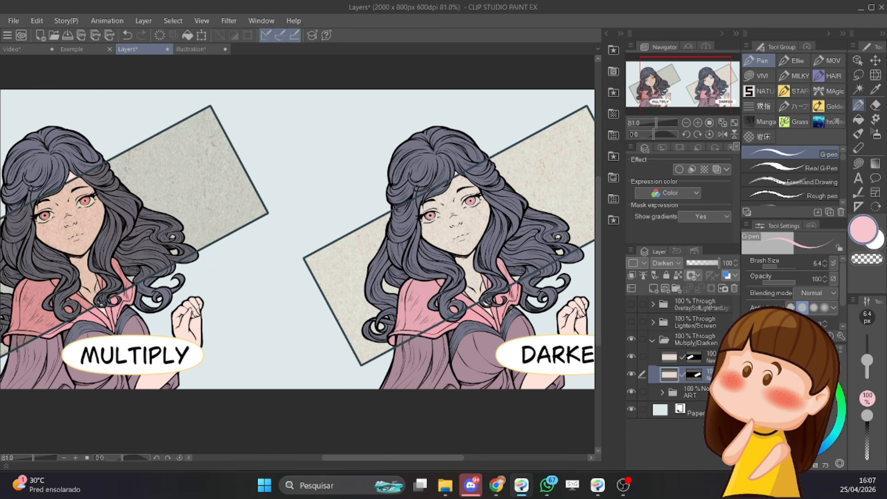
# Step: Examine closely how the Darken paper texture affects the DARKEN figure's face, hair and line art
pyautogui.hscroll(-5, 298, 239)
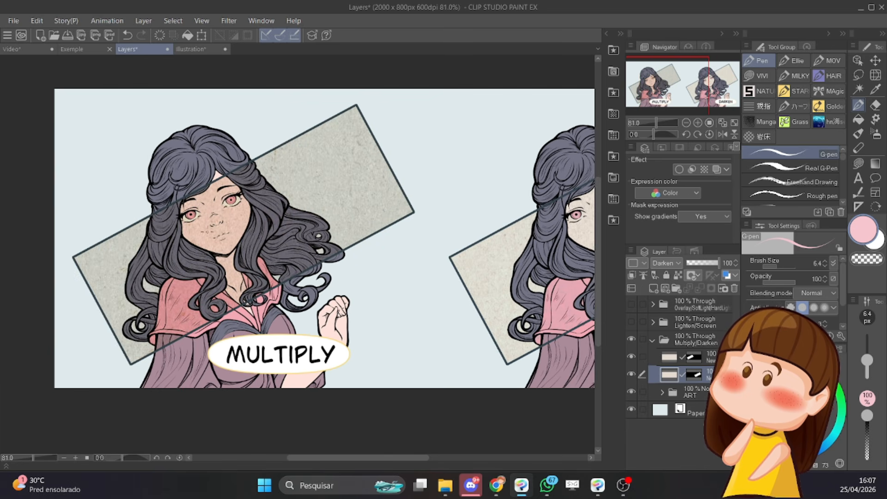
pyautogui.moveTo(379, 271); pyautogui.dragTo(30, 278)
pyautogui.scroll(6, 242, 246)
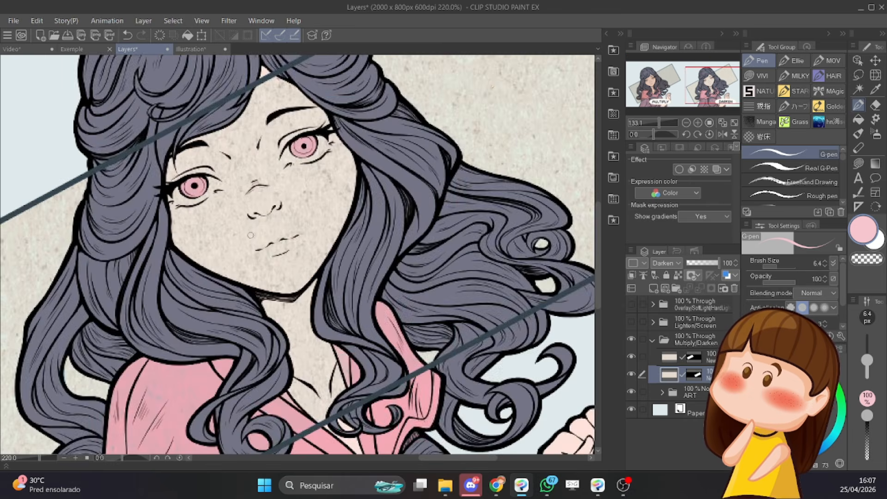
pyautogui.scroll(-6, 273, 230)
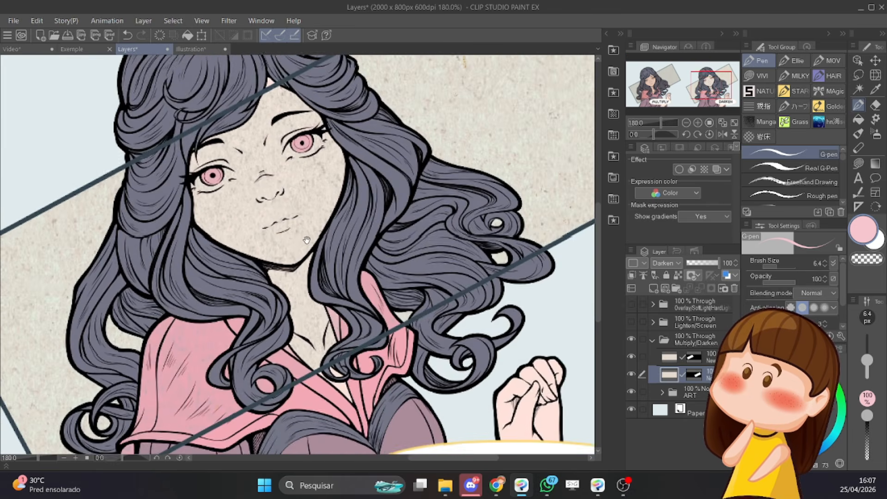
pyautogui.scroll(-2, 305, 261)
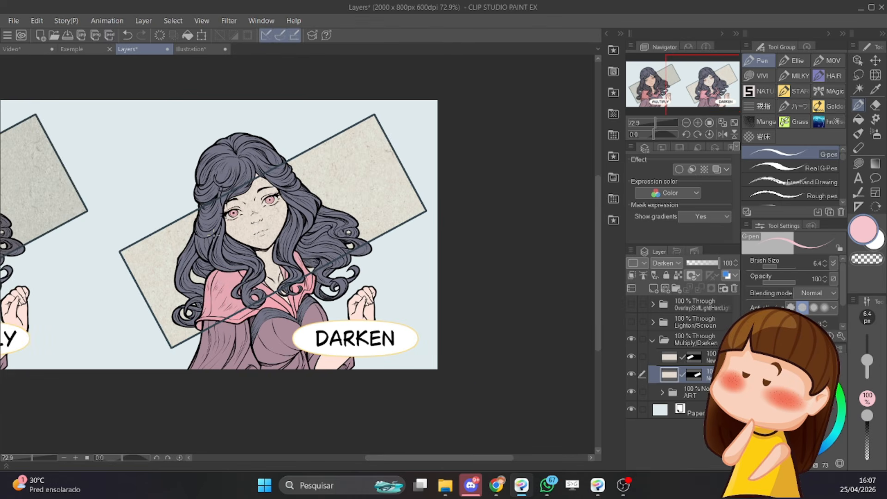
pyautogui.scroll(7, 302, 206)
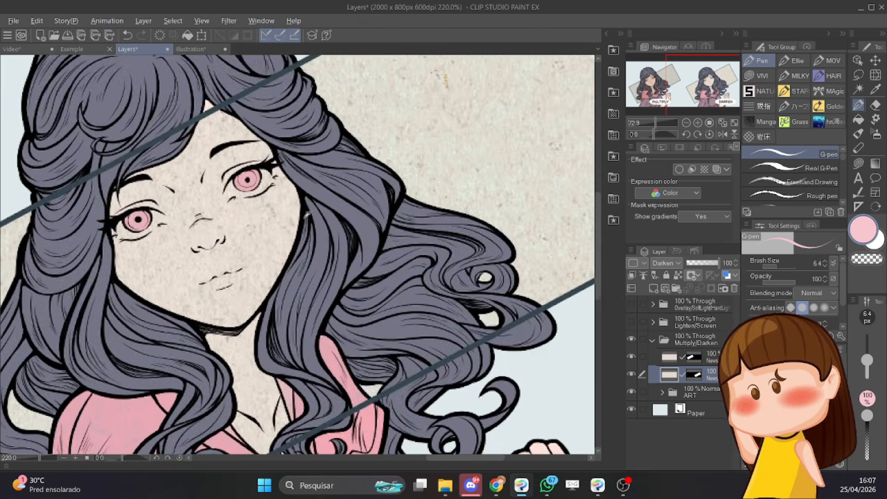
pyautogui.press('alt')
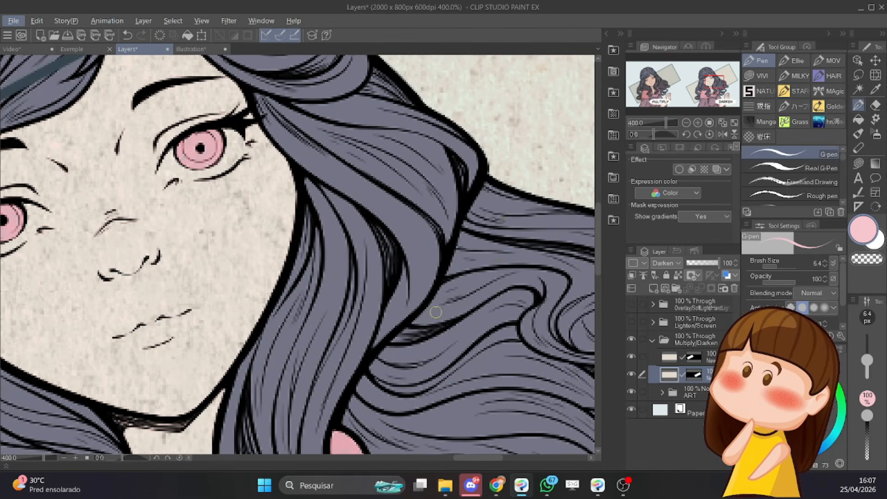
pyautogui.scroll(5, 333, 277)
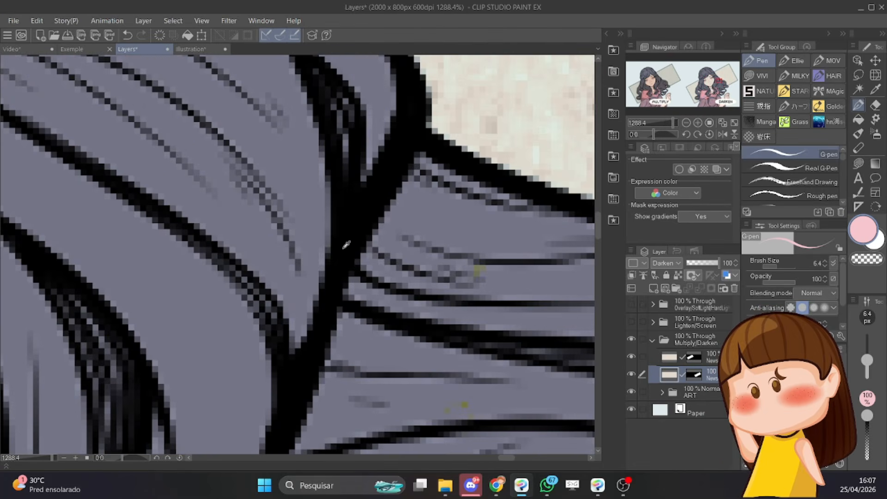
pyautogui.scroll(-12, 346, 245)
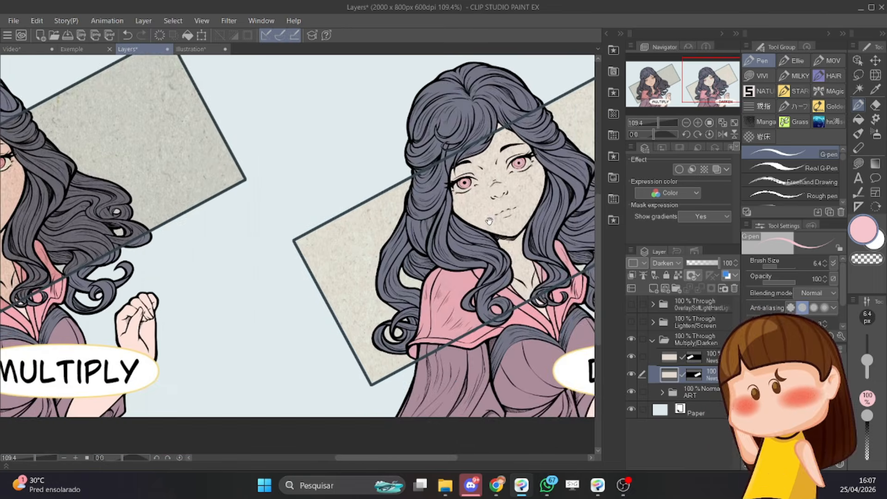
# Step: Inspect the paper grain on the MULTIPLY figure's hair and compare both labelled figures side by side
pyautogui.moveTo(301, 277); pyautogui.dragTo(420, 280)
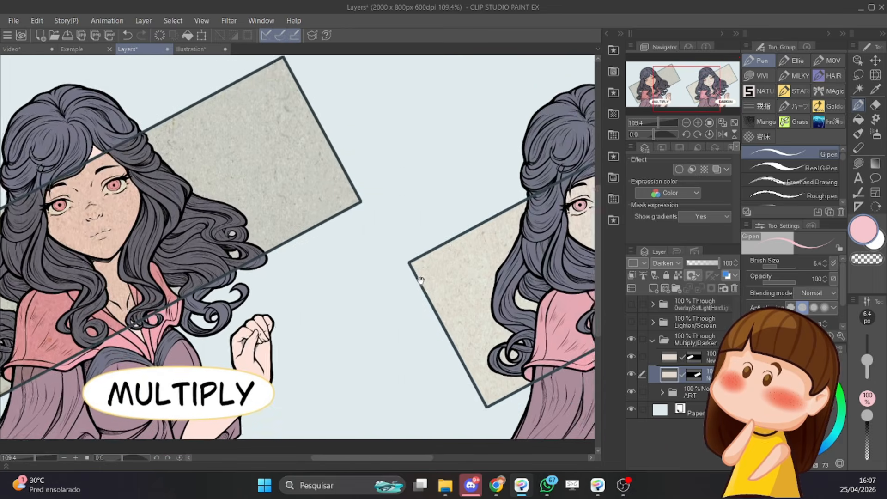
pyautogui.scroll(7, 231, 231)
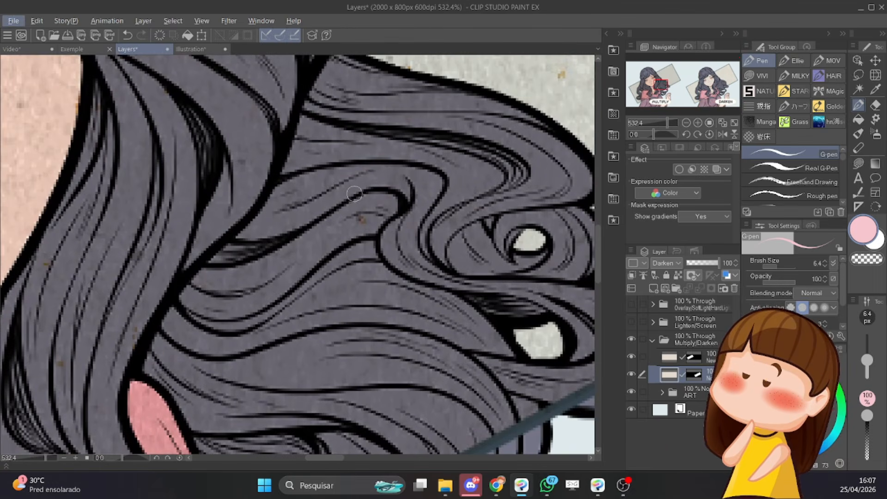
pyautogui.scroll(-8, 275, 293)
pyautogui.moveTo(420, 301); pyautogui.dragTo(238, 288)
pyautogui.scroll(-6, 352, 251)
pyautogui.moveTo(369, 282); pyautogui.dragTo(452, 306)
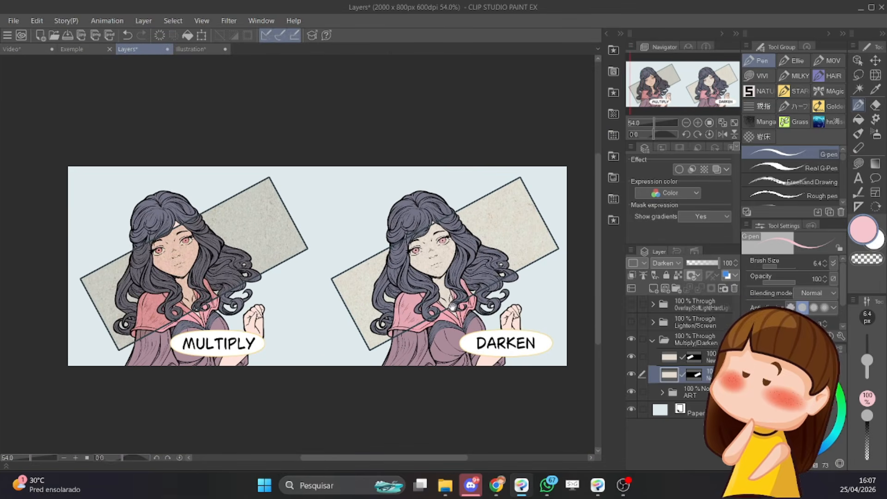
# Step: Collapse the Multiply/Darken folder, and in the Exemple document place the Ink version [thick] texture from the TEXTURE materials over the artwork
pyautogui.click(653, 342)
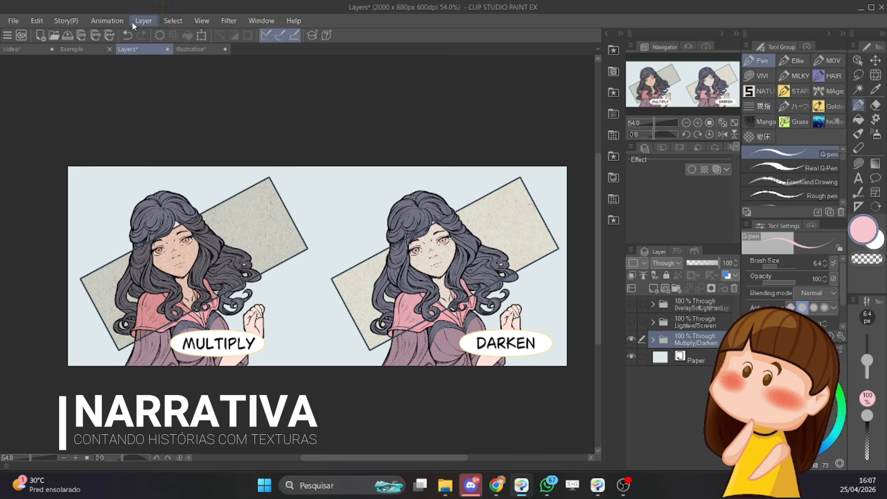
pyautogui.click(86, 49)
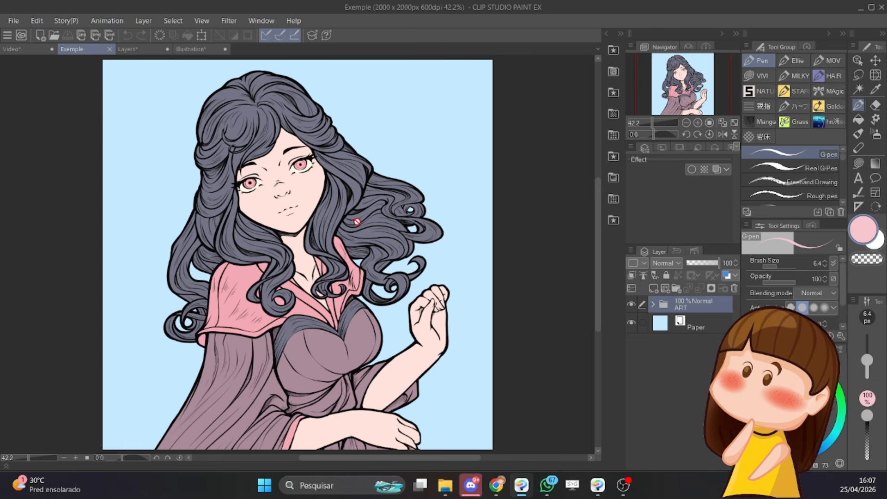
pyautogui.scroll(-1, 357, 221)
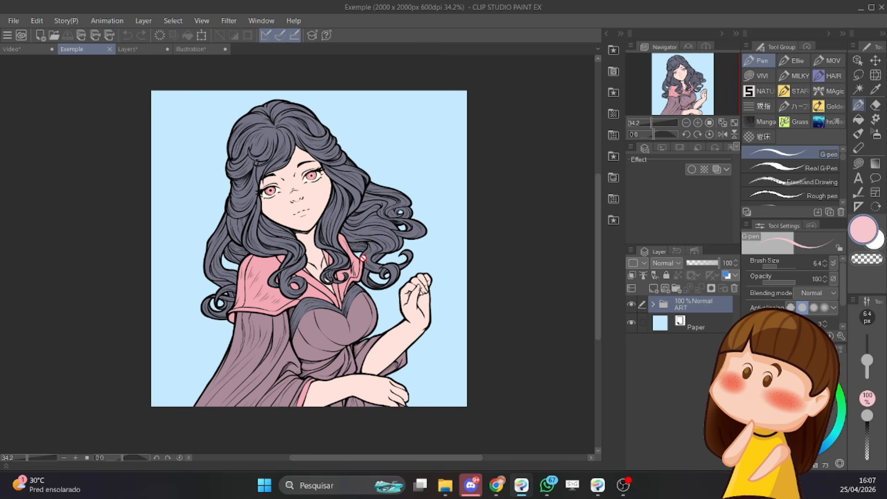
pyautogui.click(608, 34)
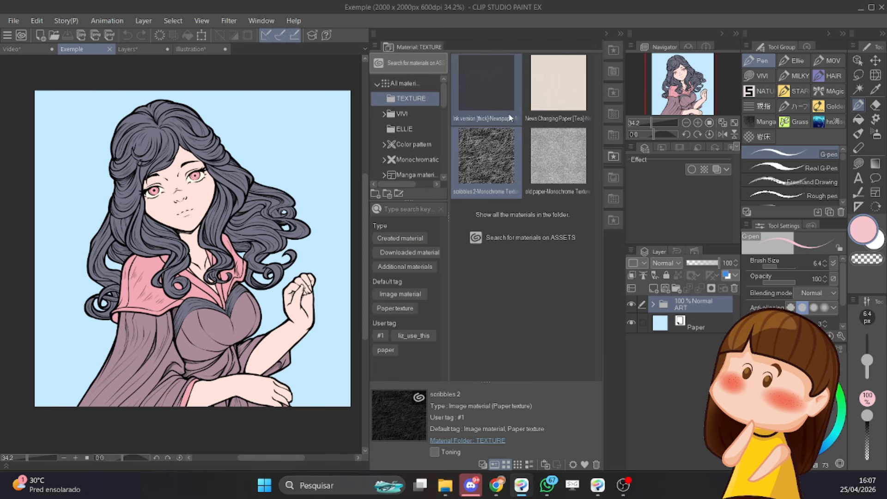
pyautogui.moveTo(521, 106)
pyautogui.mouseDown()
pyautogui.moveTo(306, 135)
pyautogui.moveTo(171, 186)
pyautogui.mouseUp()
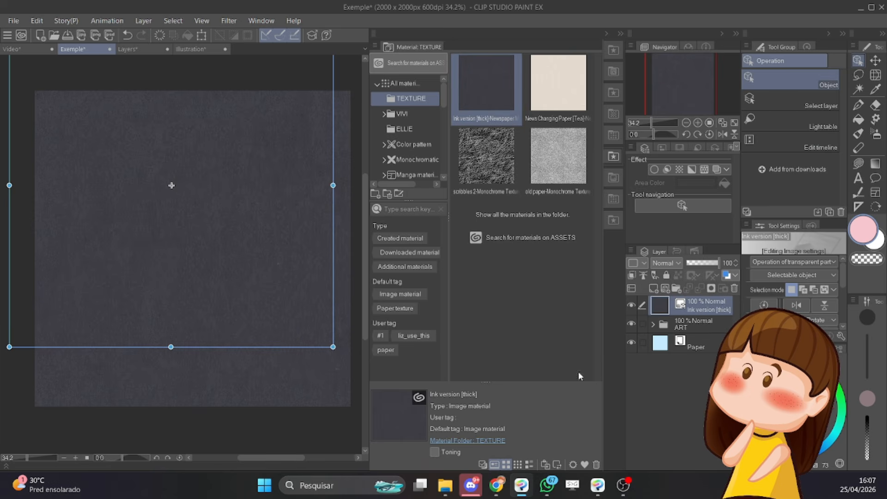
# Step: Set the Ink version [thick] texture layer to the Multiply blending mode and check its effect on the illustration
pyautogui.click(672, 262)
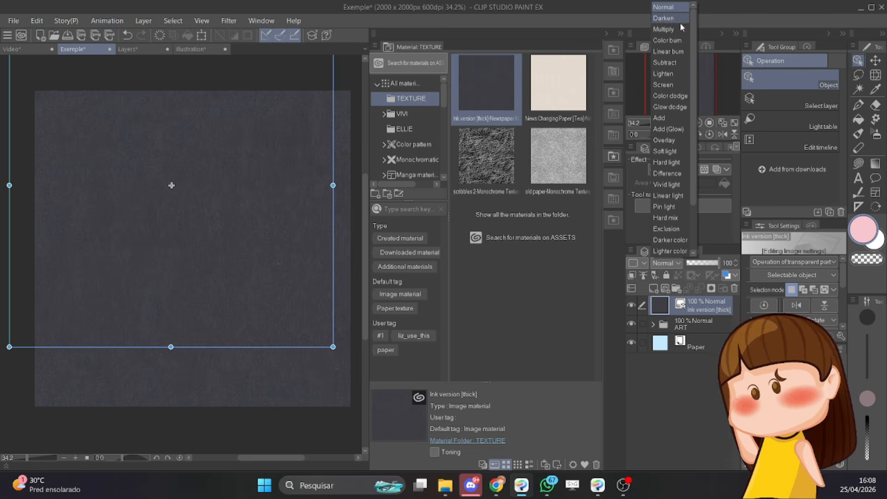
pyautogui.click(665, 29)
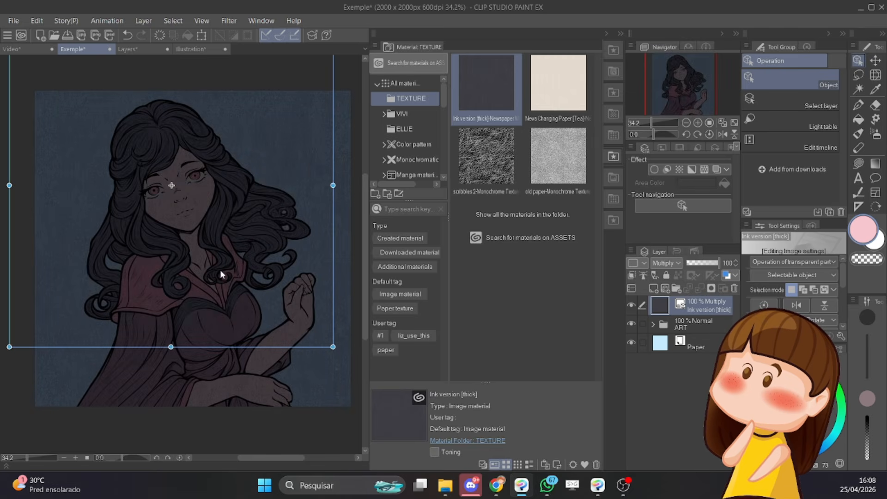
pyautogui.scroll(2, 227, 259)
pyautogui.scroll(-2, 227, 259)
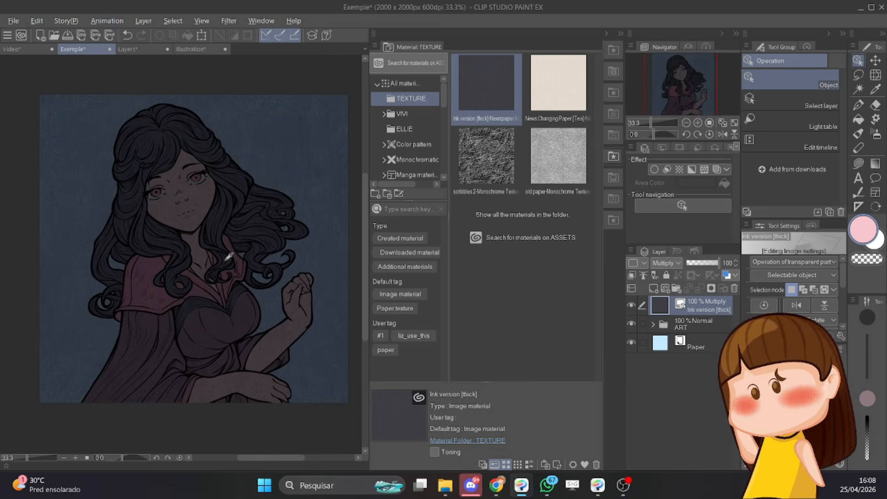
pyautogui.press('alt')
# Step: Change the Ink version [thick] layer's blending mode to Darken and look over the whole figure
pyautogui.click(668, 264)
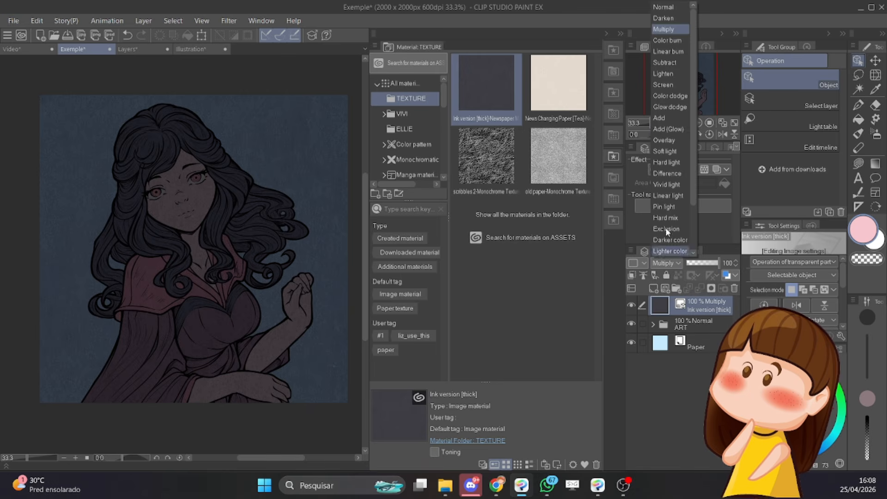
pyautogui.click(676, 19)
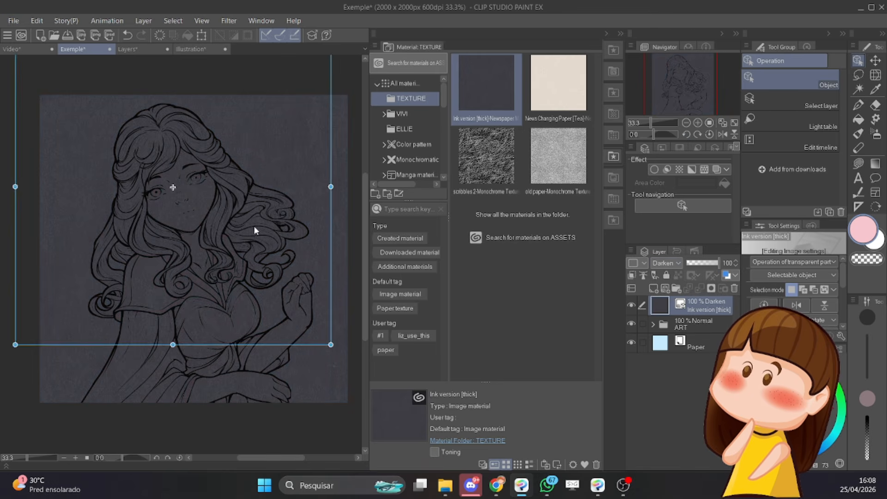
pyautogui.scroll(2, 189, 206)
pyautogui.scroll(2, 189, 207)
pyautogui.scroll(-5, 215, 226)
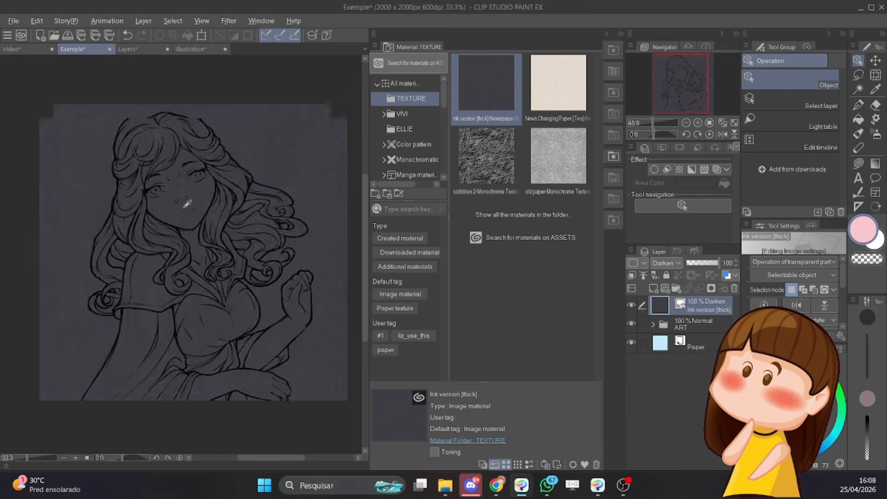
pyautogui.moveTo(226, 232)
pyautogui.mouseDown()
pyautogui.moveTo(234, 216)
pyautogui.moveTo(225, 220)
pyautogui.mouseUp()
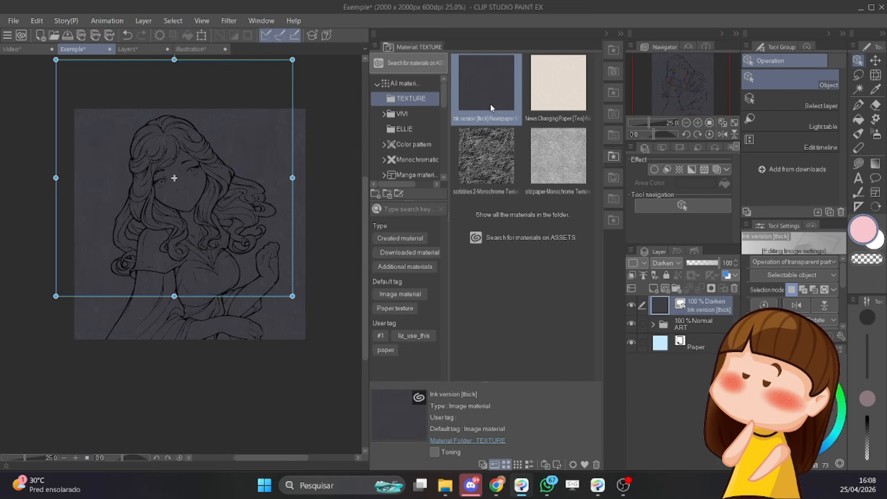
# Step: Set the Ink version [thick] layer to the Lighten blending mode and examine its effect on the line art, hair and skin
pyautogui.click(667, 267)
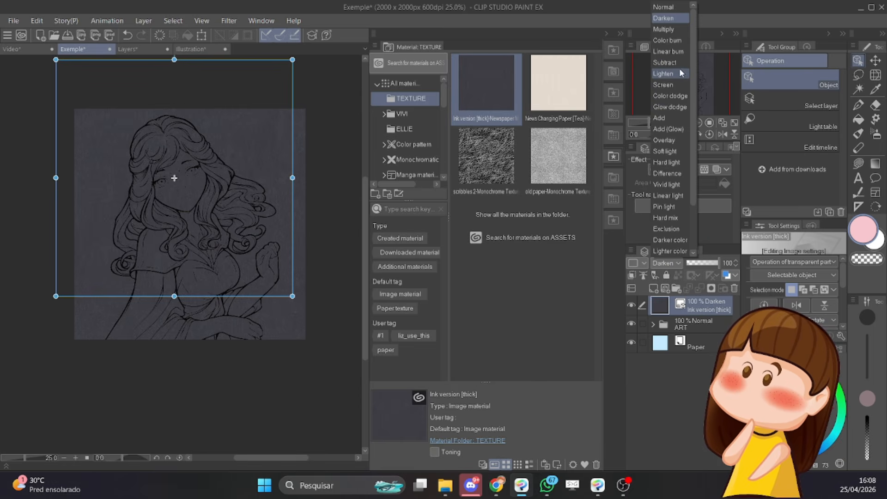
pyautogui.click(673, 80)
pyautogui.scroll(5, 196, 196)
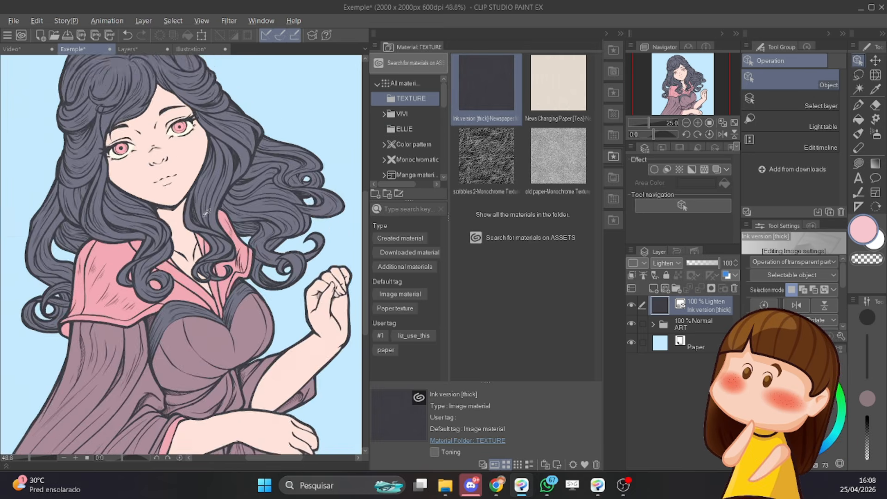
pyautogui.scroll(4, 196, 196)
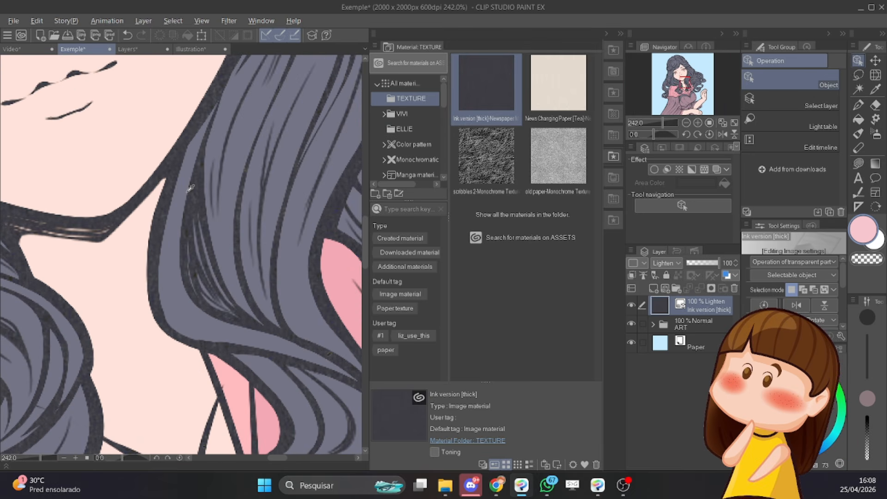
pyautogui.scroll(-8, 190, 188)
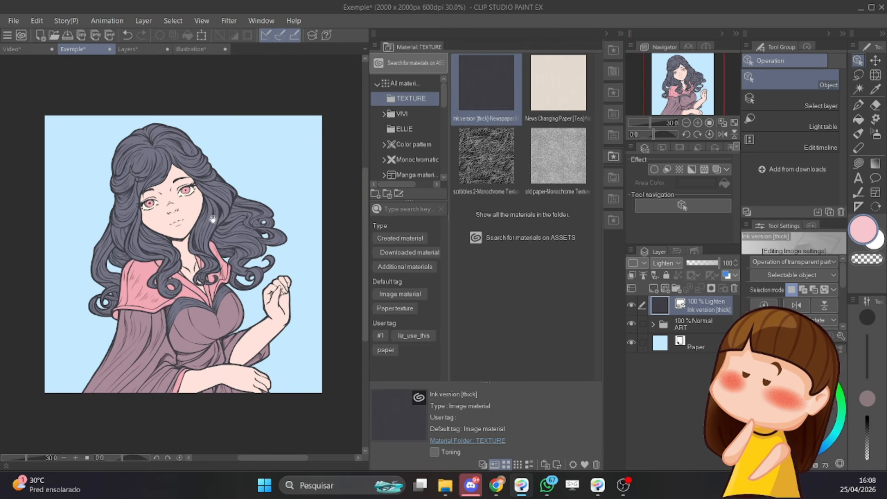
pyautogui.scroll(2, 211, 217)
pyautogui.scroll(5, 211, 217)
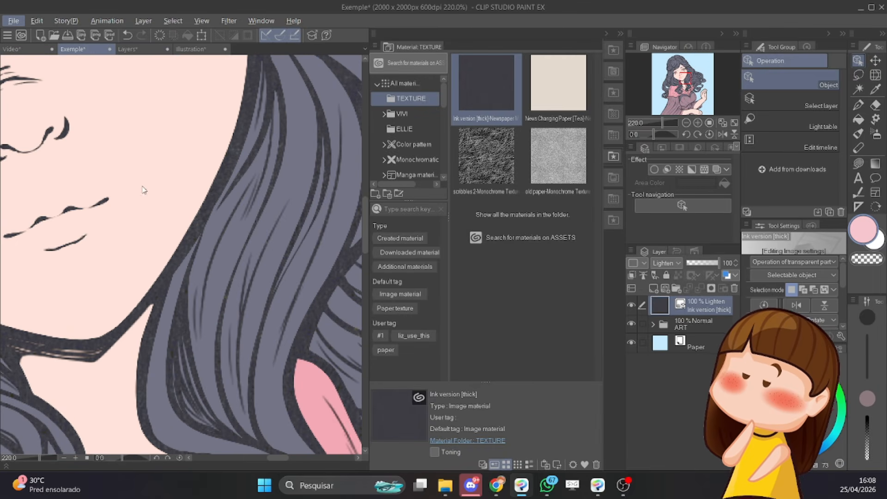
pyautogui.scroll(4, 157, 177)
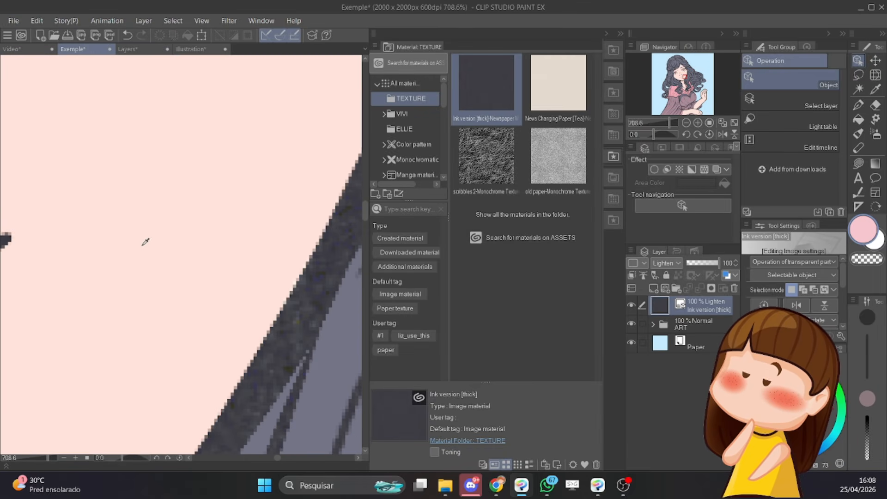
pyautogui.scroll(-10, 181, 219)
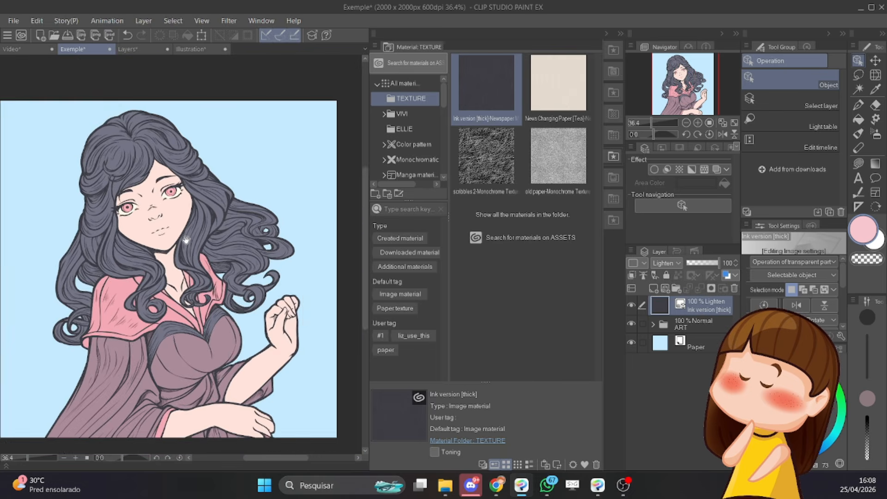
pyautogui.moveTo(245, 250); pyautogui.dragTo(219, 225)
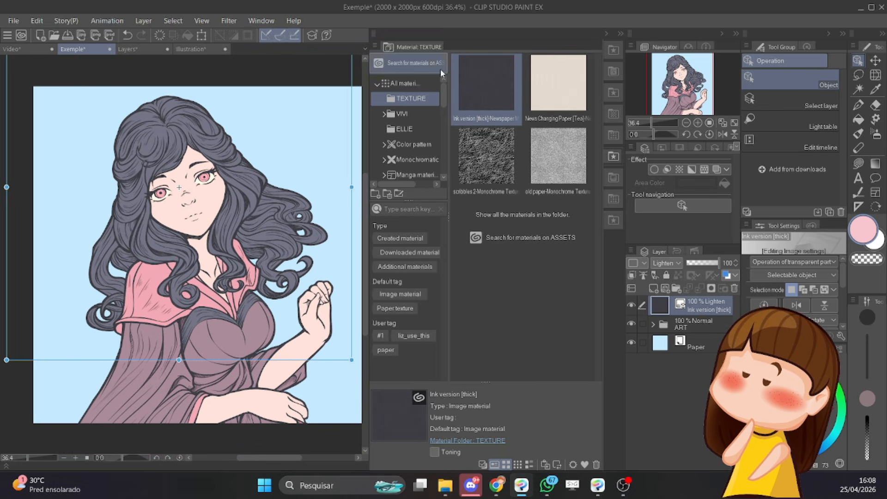
pyautogui.click(670, 263)
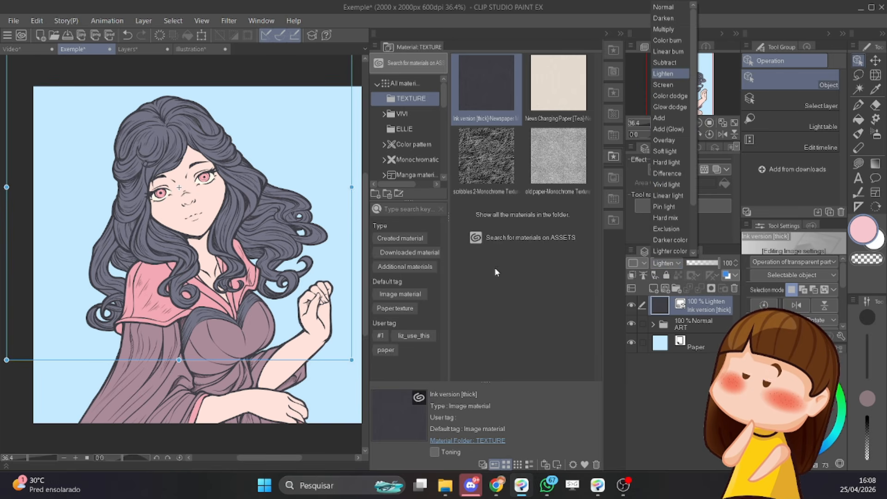
pyautogui.click(317, 423)
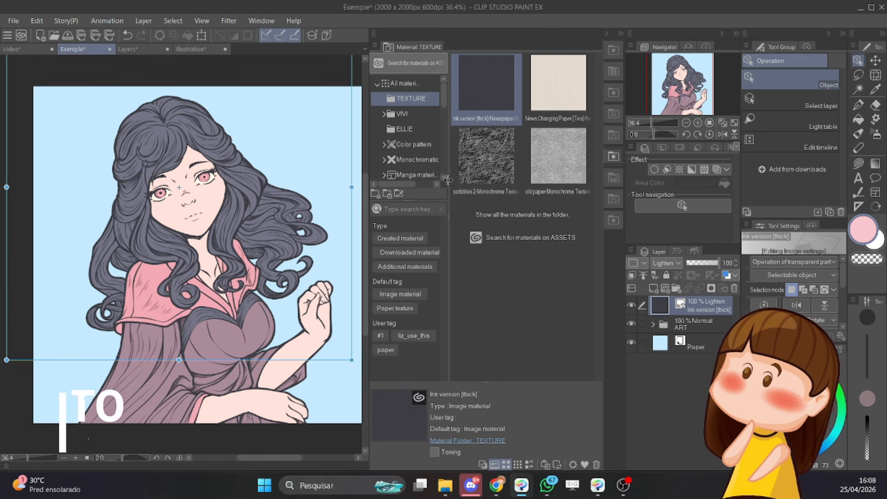
# Step: Place the News Changing Paper [Tea] texture from the TEXTURE materials over the artwork, above the Ink version [thick] layer
pyautogui.moveTo(449, 178); pyautogui.dragTo(477, 179)
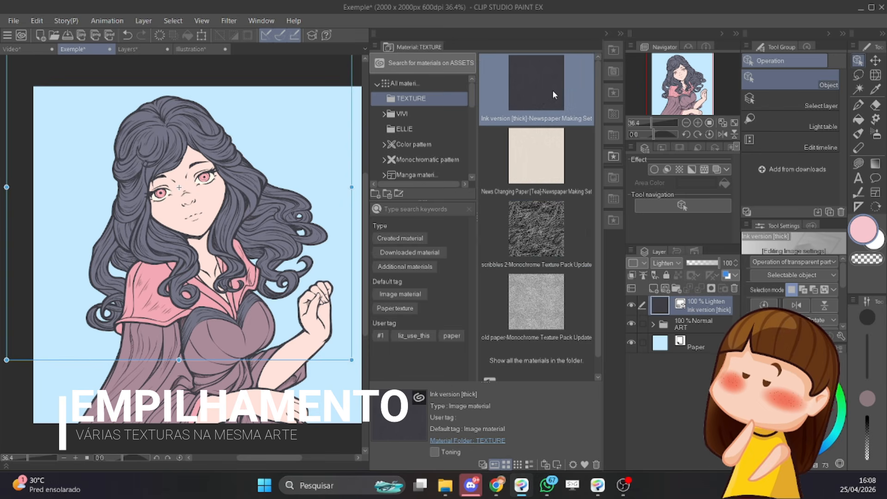
pyautogui.click(539, 162)
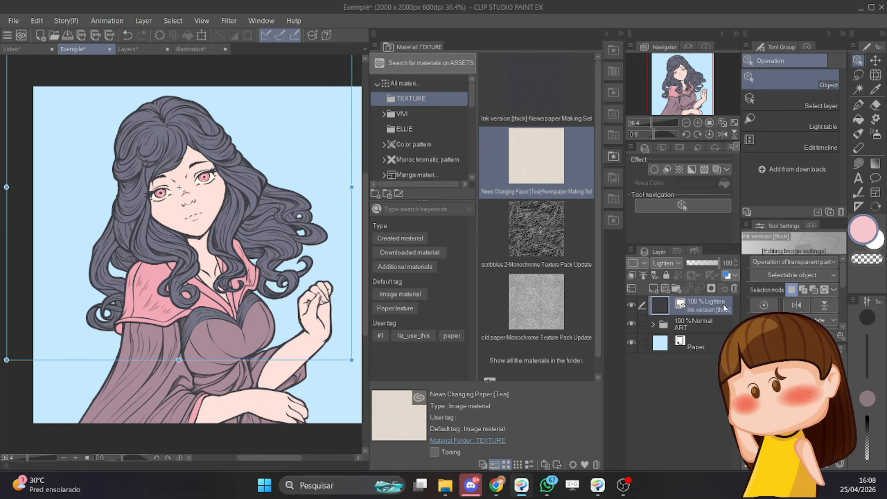
pyautogui.moveTo(555, 176)
pyautogui.mouseDown()
pyautogui.moveTo(205, 168)
pyautogui.moveTo(205, 188)
pyautogui.mouseUp()
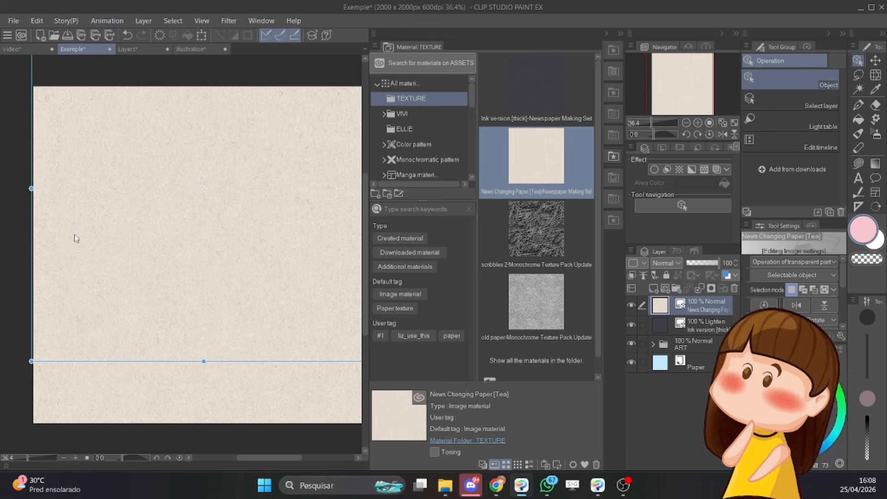
# Step: Set the News Changing Paper [Tea] layer to the Multiply blending mode and inspect its grain on the face
pyautogui.click(674, 265)
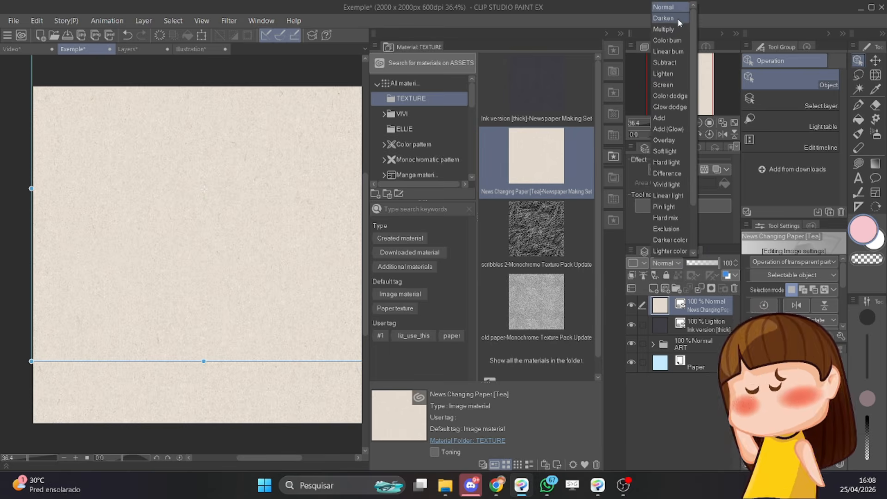
pyautogui.click(674, 28)
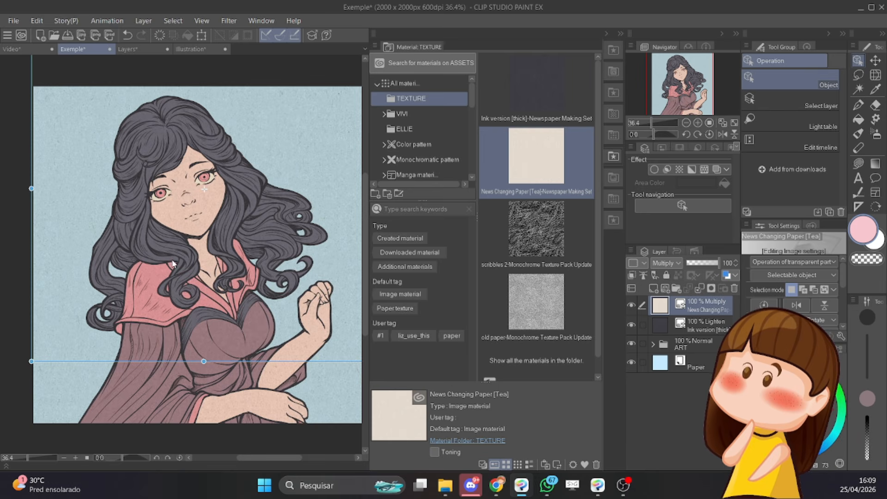
pyautogui.scroll(5, 206, 214)
pyautogui.scroll(2, 206, 214)
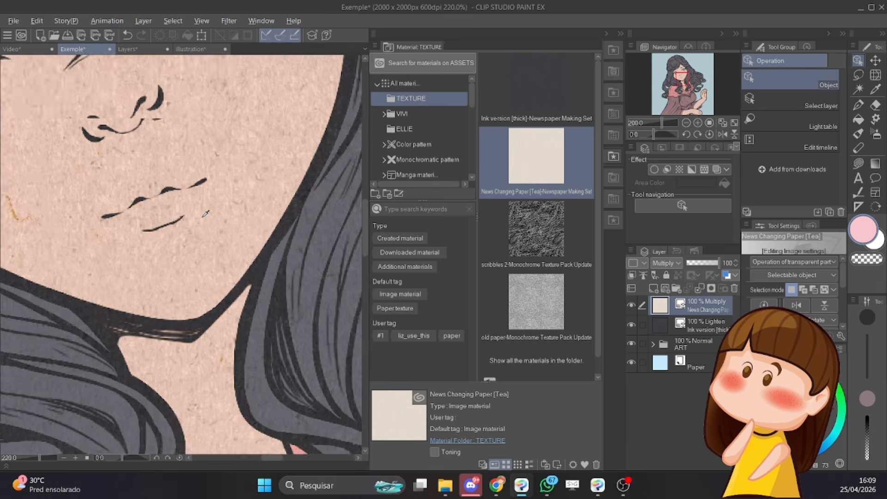
# Step: Toggle the visibility of the Ink version [thick] and News Changing Paper [Tea] layers to compare their effects on the line art and skin
pyautogui.click(634, 325)
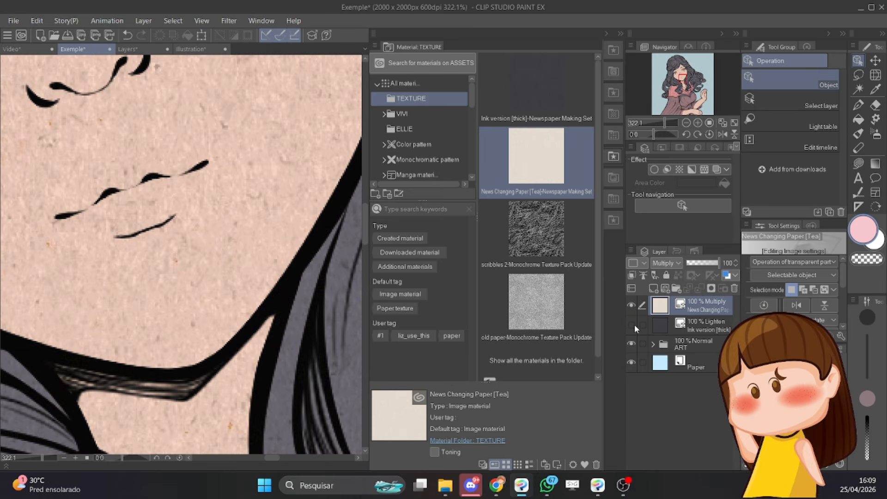
pyautogui.click(634, 324)
pyautogui.click(634, 324)
pyautogui.click(634, 325)
pyautogui.click(634, 325)
pyautogui.click(634, 322)
pyautogui.click(632, 305)
pyautogui.click(632, 305)
pyautogui.click(632, 305)
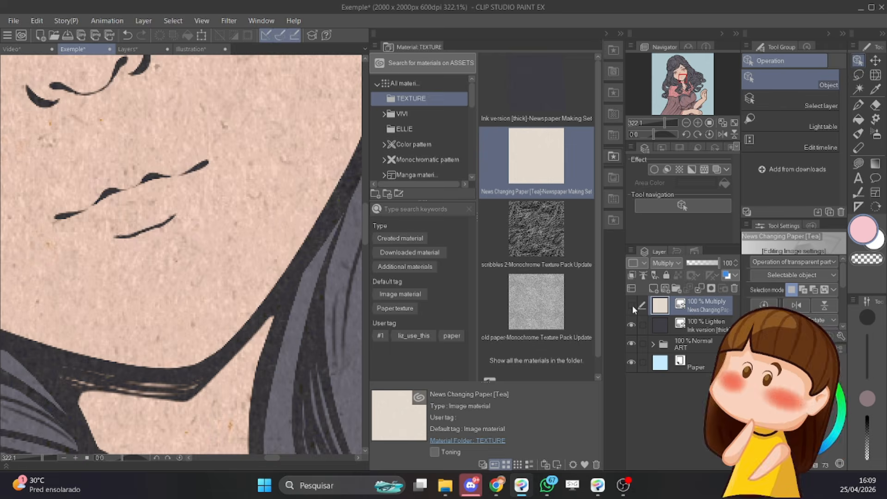
pyautogui.click(633, 305)
# Step: Collapse the materials palette and examine the whole illustration with the two stacked textures
pyautogui.scroll(-7, 219, 307)
pyautogui.scroll(-5, 219, 307)
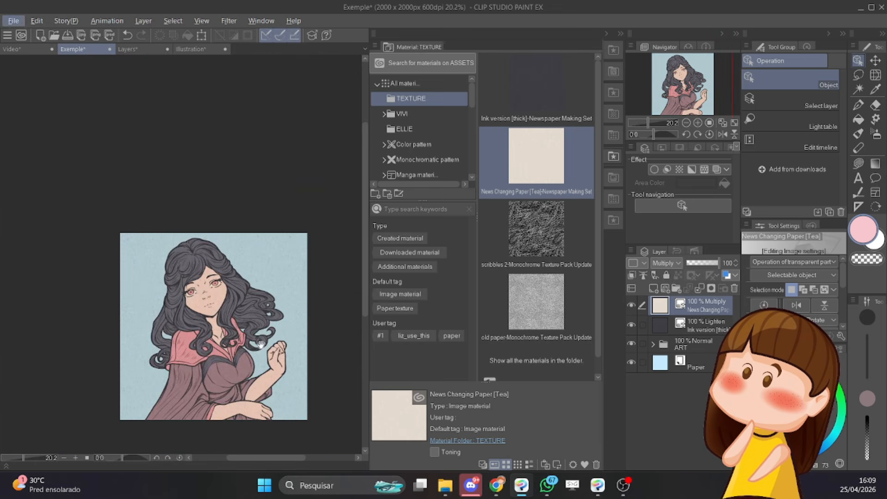
pyautogui.click(606, 33)
pyautogui.scroll(3, 413, 244)
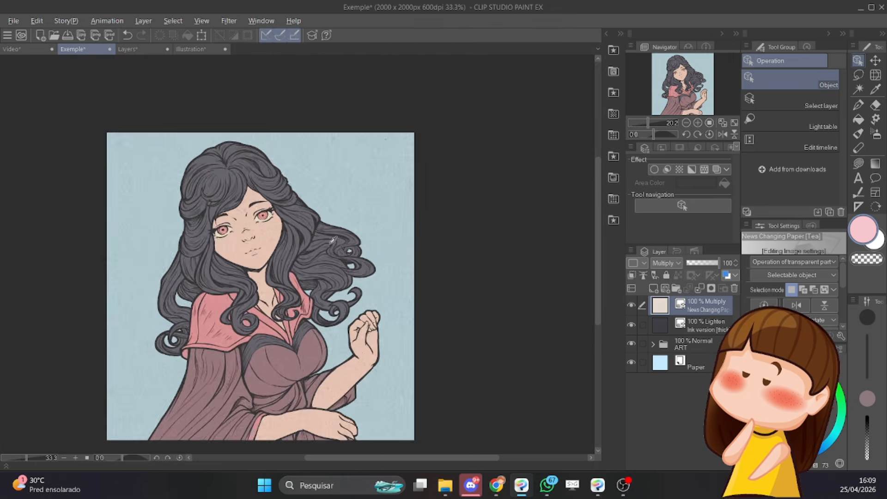
pyautogui.moveTo(327, 273); pyautogui.dragTo(366, 220)
pyautogui.scroll(-2, 365, 221)
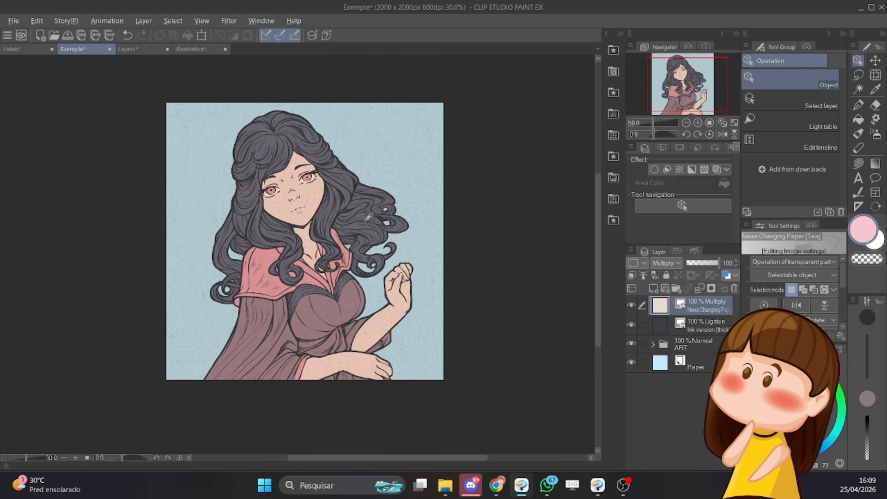
pyautogui.scroll(2, 448, 274)
pyautogui.moveTo(359, 268); pyautogui.dragTo(378, 281)
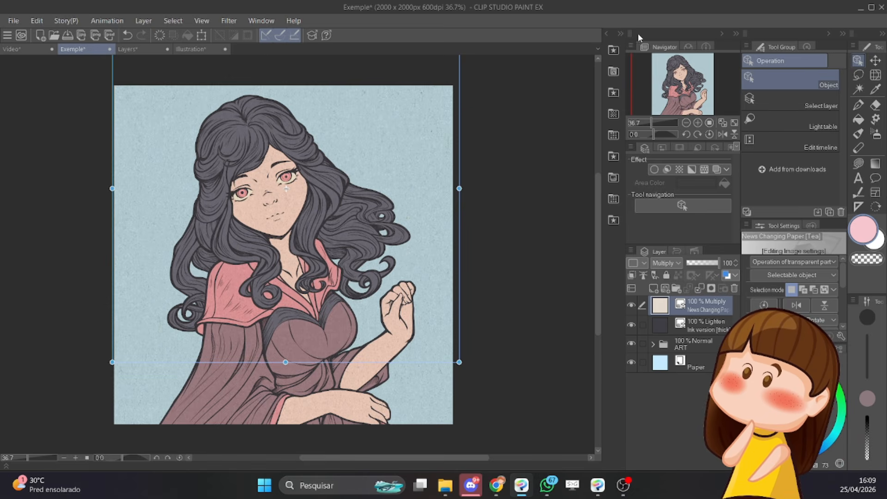
# Step: Reopen the materials palette, place the scribbles 2 texture over the artwork and widen the canvas area
pyautogui.click(606, 34)
pyautogui.click(542, 235)
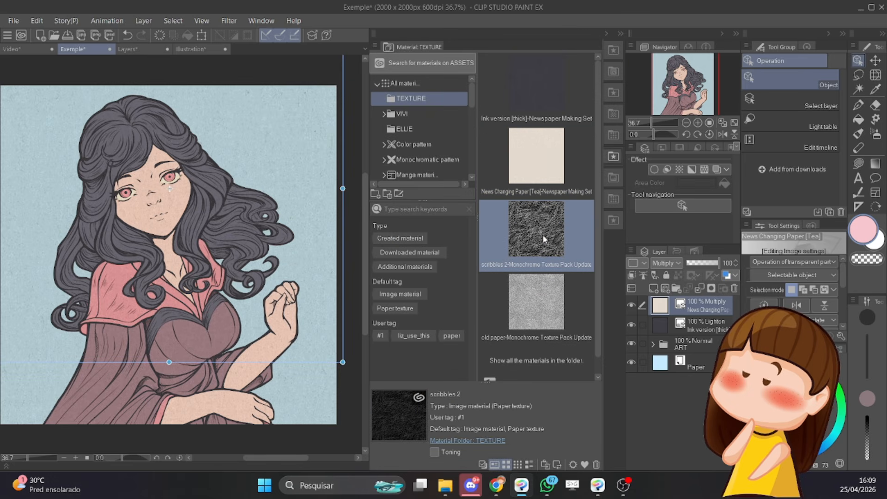
pyautogui.moveTo(543, 246); pyautogui.dragTo(273, 159)
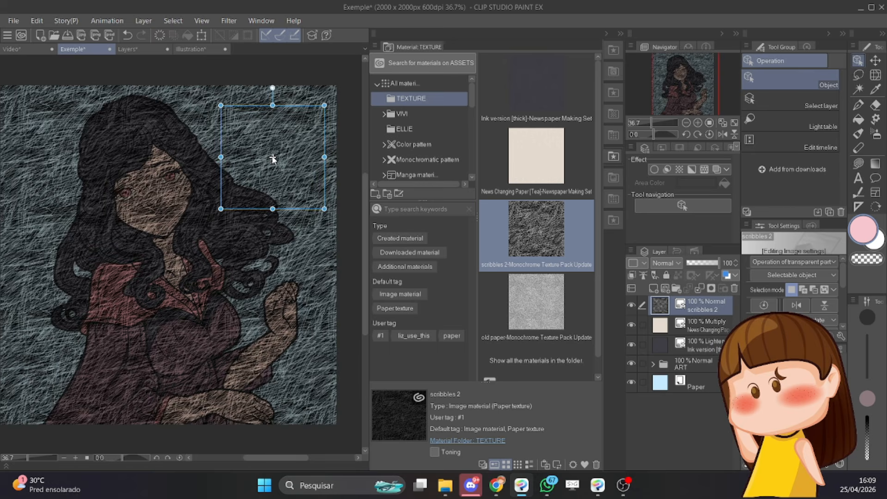
pyautogui.moveTo(214, 280)
pyautogui.mouseDown()
pyautogui.moveTo(249, 266)
pyautogui.moveTo(233, 289)
pyautogui.moveTo(239, 284)
pyautogui.mouseUp()
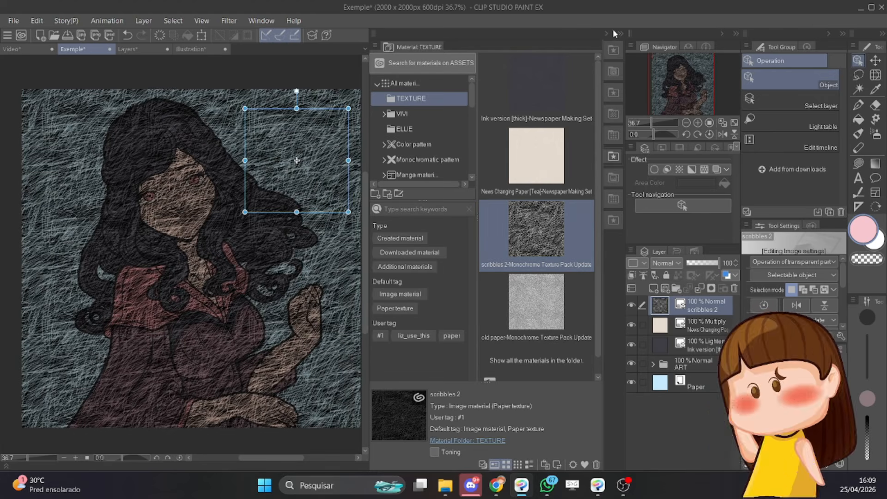
pyautogui.moveTo(371, 171); pyautogui.dragTo(455, 171)
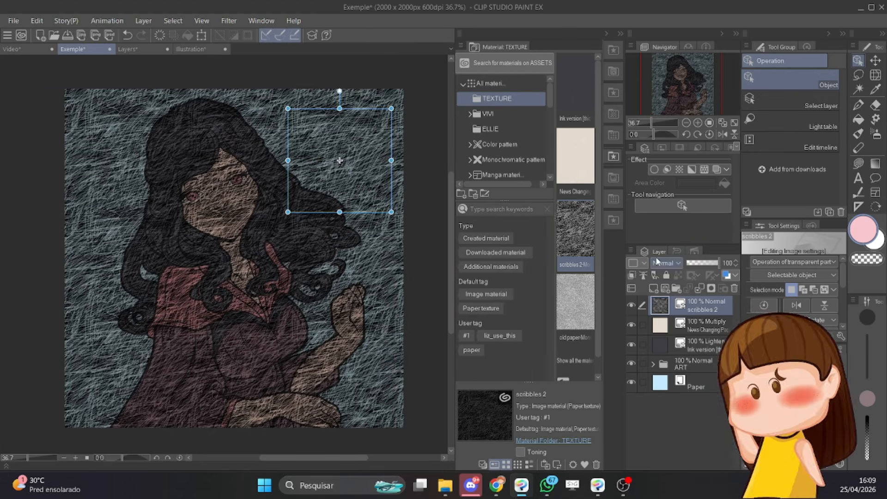
# Step: Set the scribbles 2 layer to the Overlay blending mode and check its effect on the face and the whole figure
pyautogui.click(675, 264)
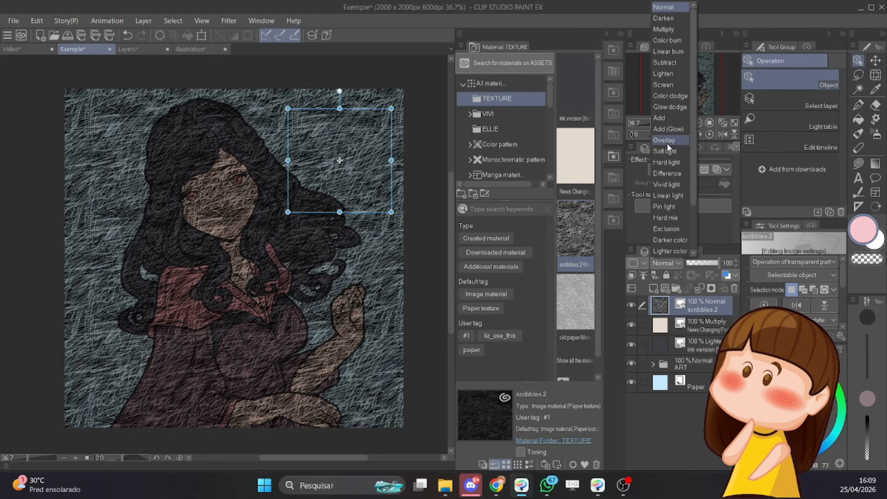
pyautogui.click(667, 142)
pyautogui.scroll(4, 232, 250)
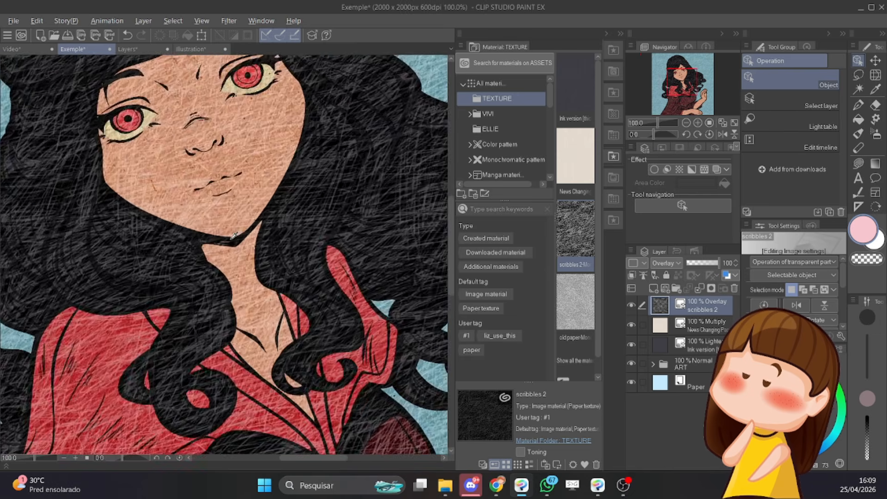
pyautogui.scroll(-2, 234, 236)
pyautogui.scroll(1, 234, 235)
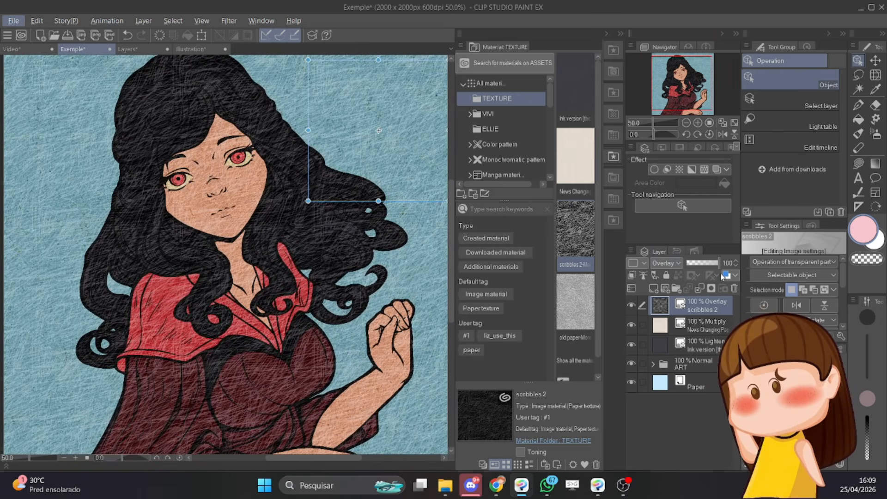
# Step: Lower the scribbles 2 layer's opacity to 39% and rasterize the layer
pyautogui.moveTo(706, 263)
pyautogui.mouseDown()
pyautogui.moveTo(693, 267)
pyautogui.moveTo(705, 260)
pyautogui.mouseUp()
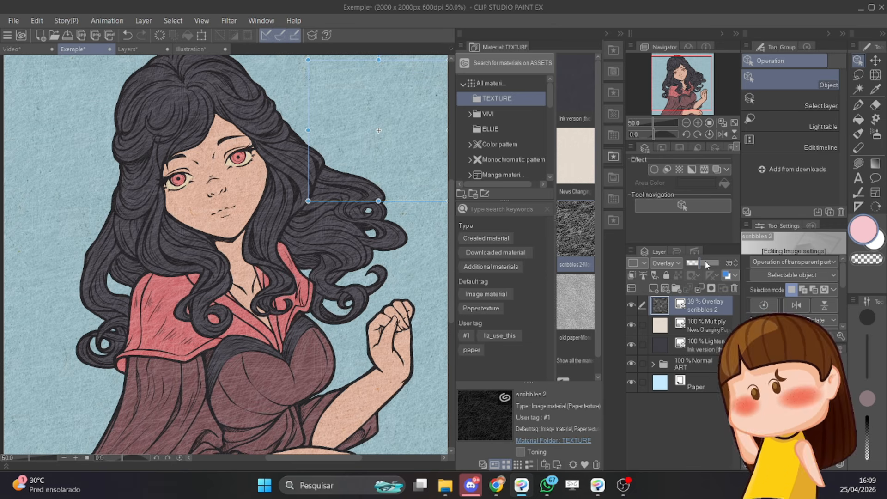
pyautogui.rightClick(681, 306)
pyautogui.click(710, 356)
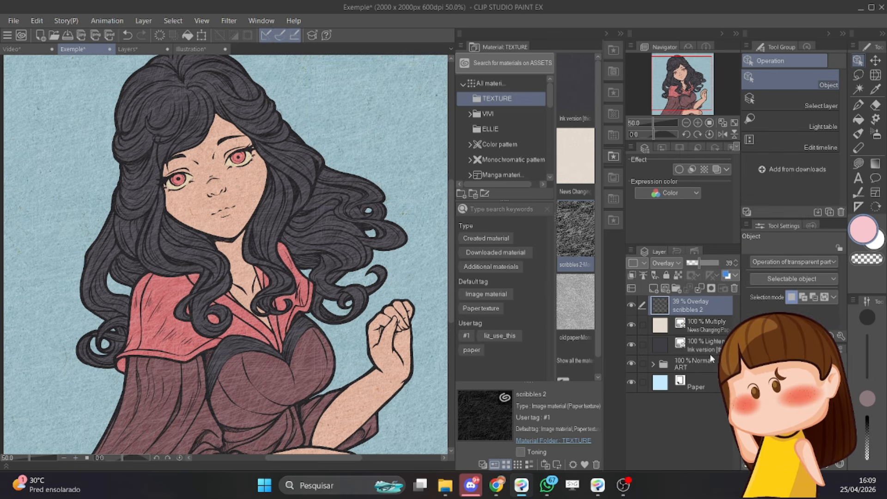
# Step: Add a layer mask to the scribbles 2 layer with Mask Selection and make the mask the editing target
pyautogui.rightClick(710, 306)
pyautogui.moveTo(717, 310)
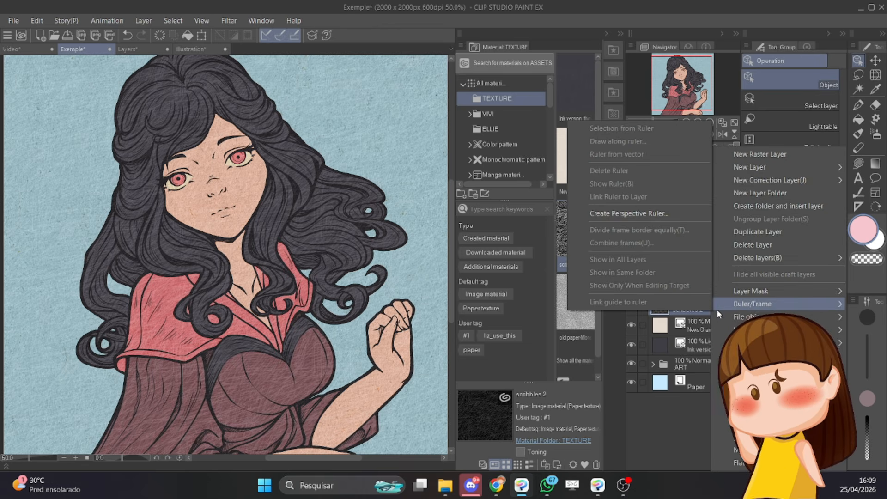
pyautogui.moveTo(753, 292)
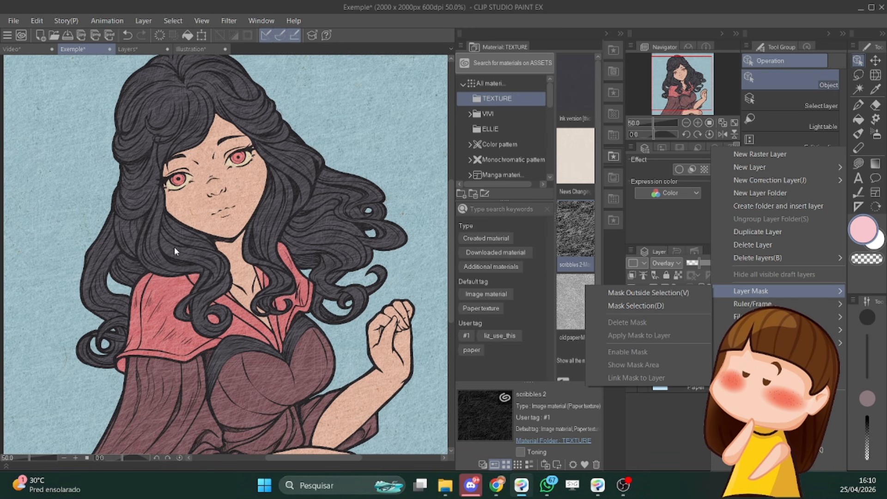
pyautogui.click(662, 306)
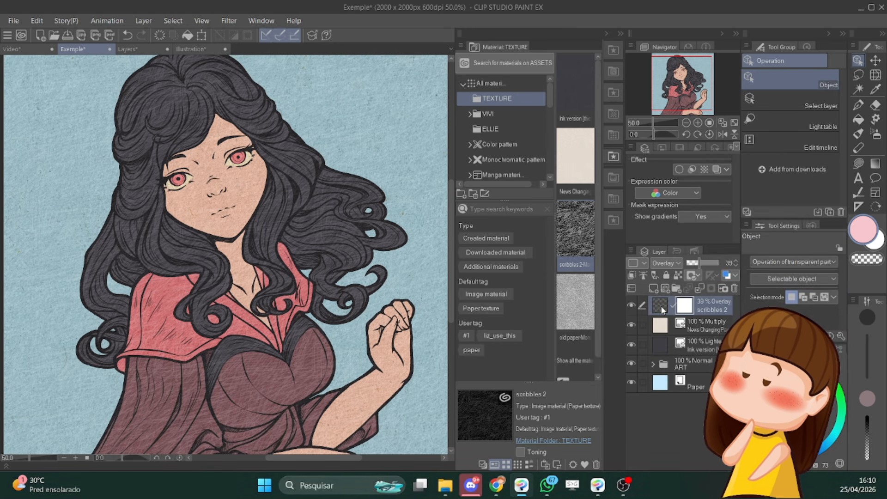
pyautogui.click(686, 304)
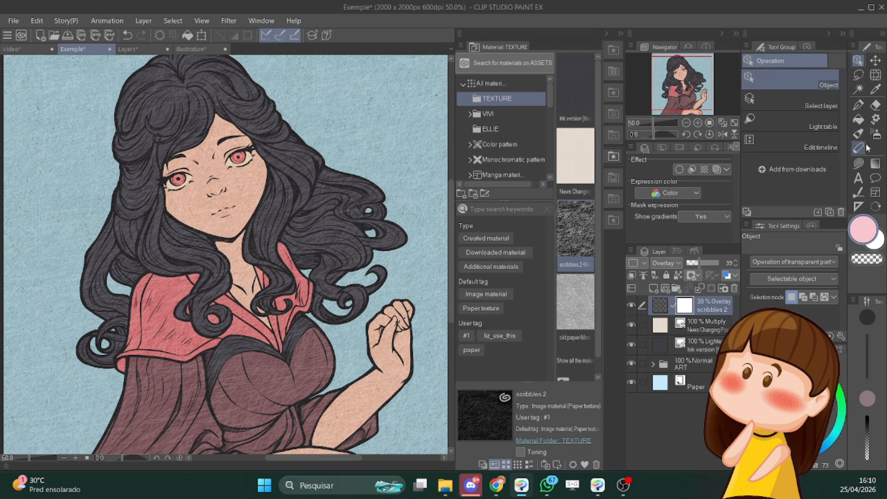
# Step: Mask out the scribble texture around the face and hair using the Soft airbrush at size 321 with transparent colour
pyautogui.click(876, 133)
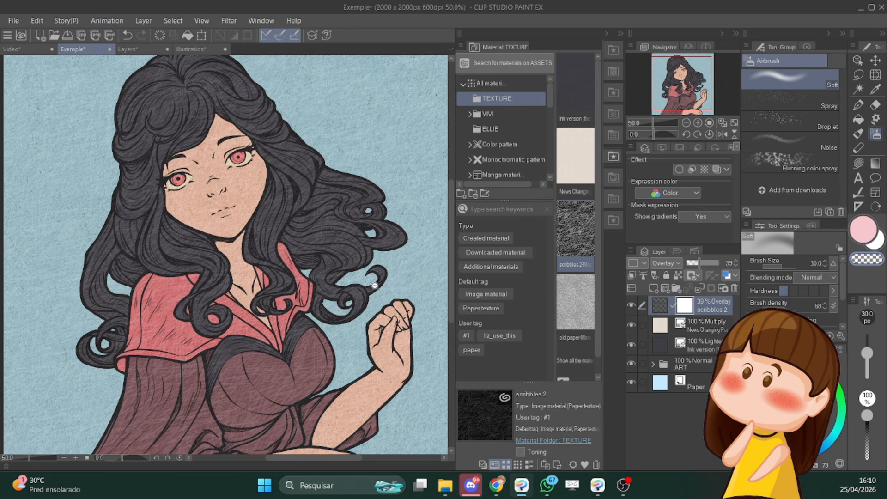
pyautogui.scroll(-3, 377, 241)
pyautogui.moveTo(377, 241); pyautogui.dragTo(399, 242)
pyautogui.scroll(2, 306, 221)
pyautogui.moveTo(313, 215)
pyautogui.mouseDown()
pyautogui.moveTo(290, 218)
pyautogui.moveTo(305, 207)
pyautogui.moveTo(280, 242)
pyautogui.mouseUp()
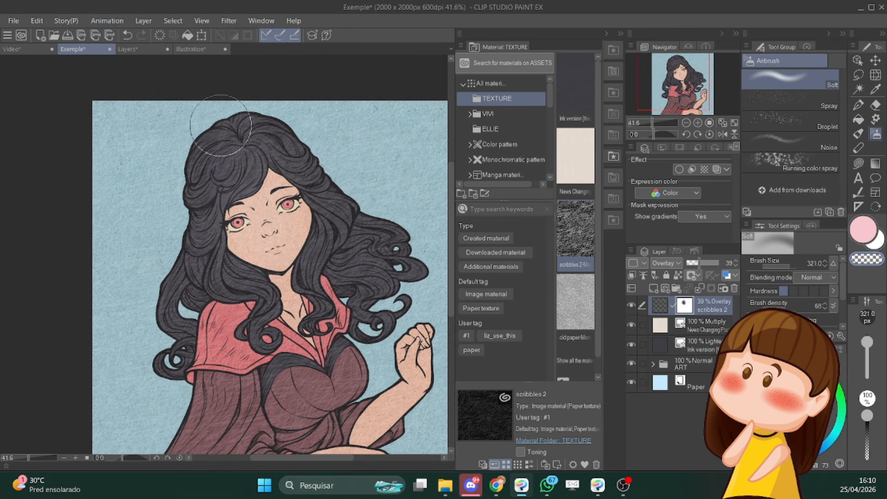
pyautogui.scroll(1, 272, 189)
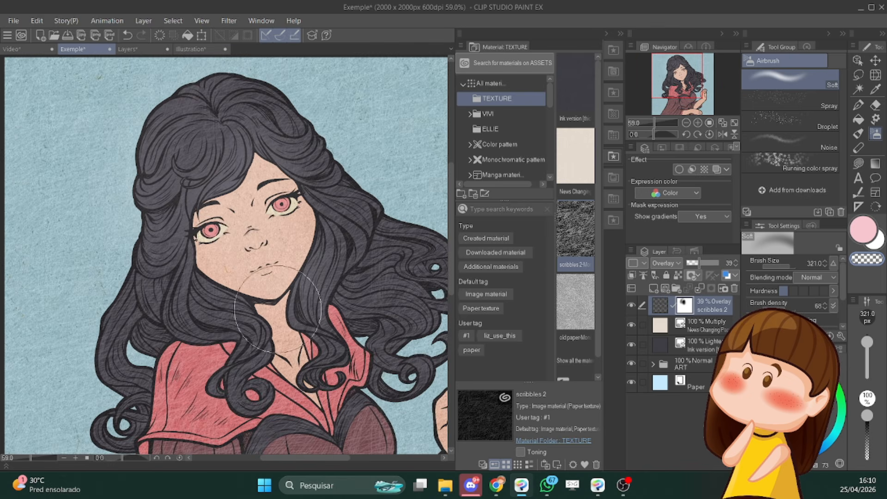
pyautogui.scroll(1, 295, 275)
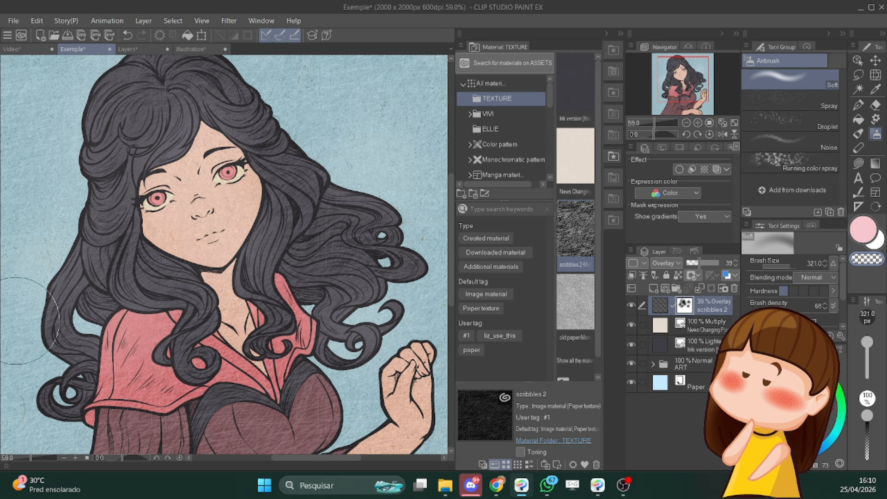
# Step: Rework the scribbles 2 mask with the Dry Gouache brush at size 389.6, alternately restoring and hiding texture over the figure and background
pyautogui.click(858, 134)
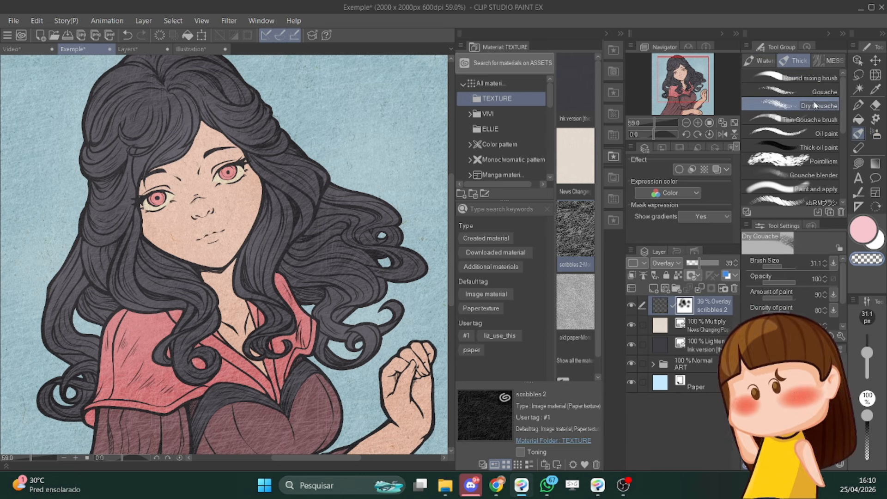
pyautogui.press('c')
pyautogui.moveTo(323, 273)
pyautogui.mouseDown()
pyautogui.moveTo(358, 273)
pyautogui.moveTo(318, 275)
pyautogui.moveTo(317, 254)
pyautogui.moveTo(391, 239)
pyautogui.mouseUp()
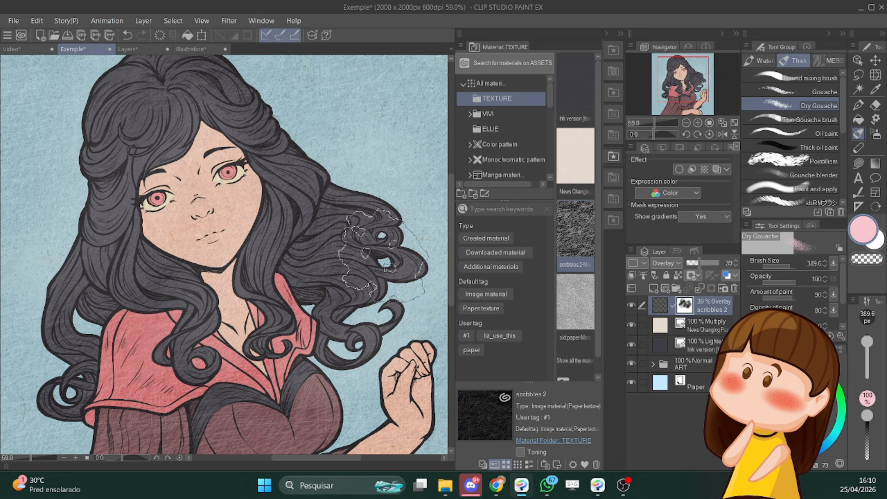
pyautogui.scroll(-3, 199, 226)
pyautogui.scroll(2, 199, 226)
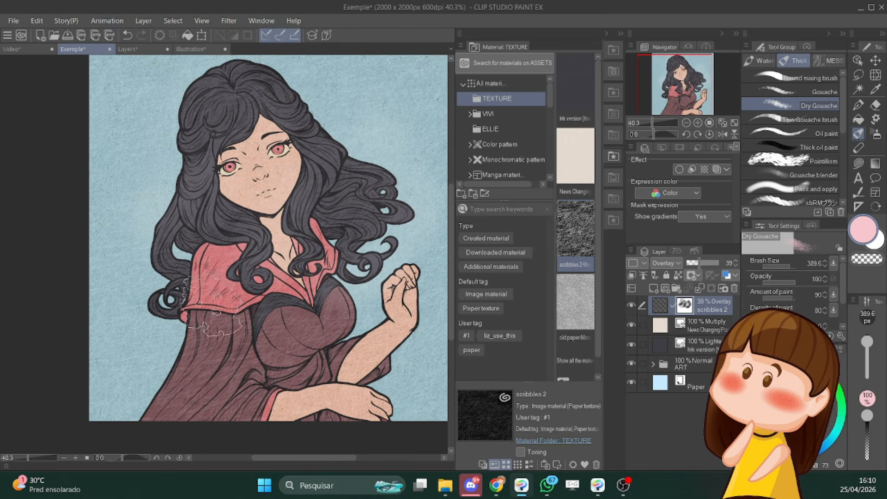
pyautogui.press('c')
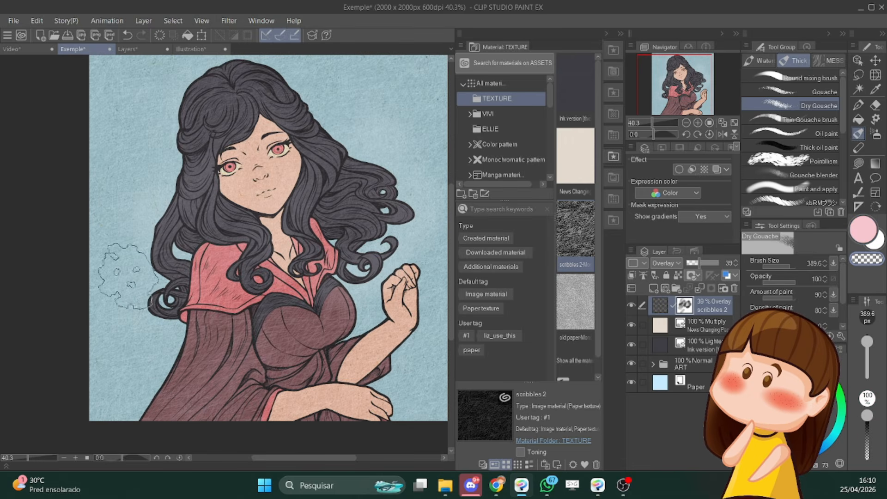
pyautogui.scroll(1, 278, 194)
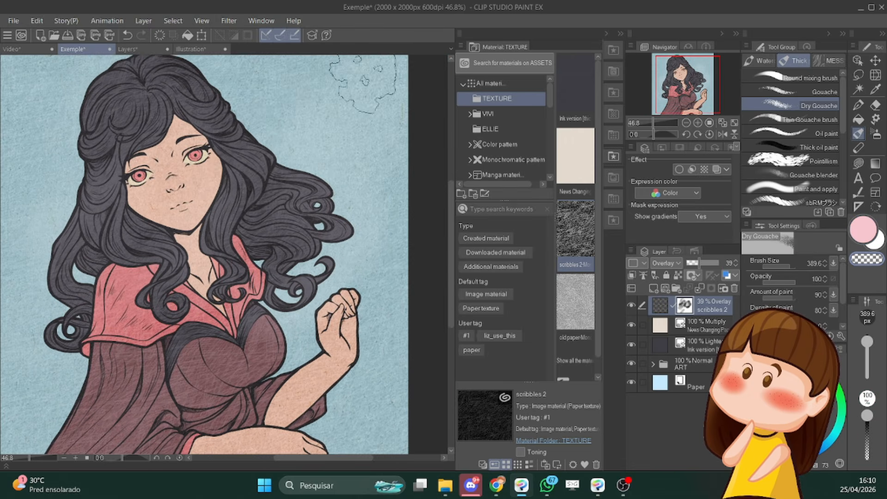
pyautogui.scroll(-3, 231, 160)
pyautogui.scroll(4, 382, 287)
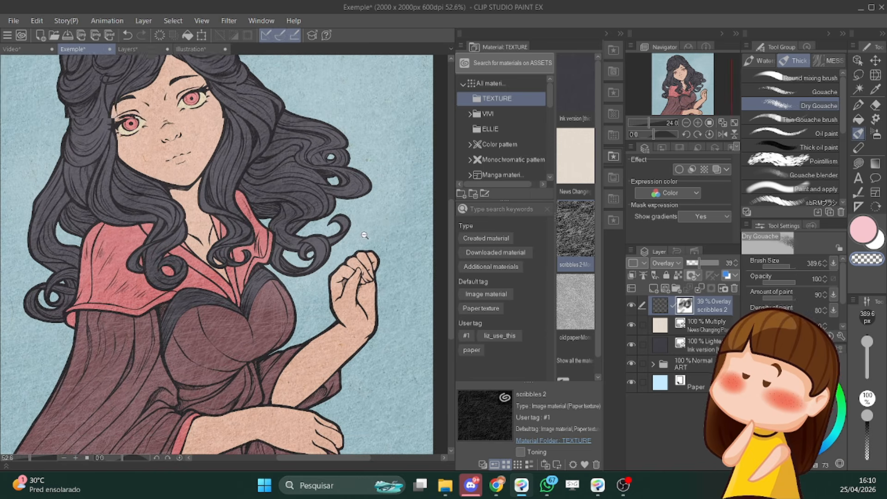
# Step: Examine the stacked ink, paper and scribble textures on the artwork up close and as a whole, with the Material palette collapsed
pyautogui.scroll(-3, 307, 348)
pyautogui.scroll(3, 367, 329)
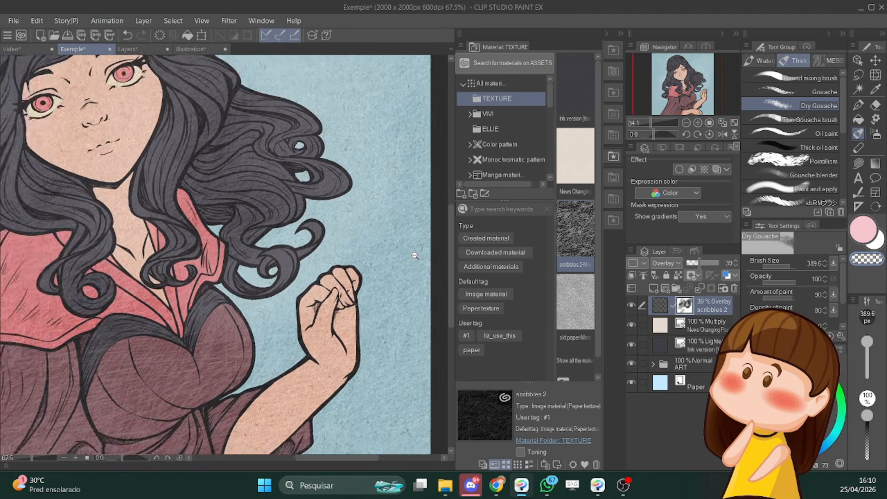
pyautogui.scroll(-4, 350, 277)
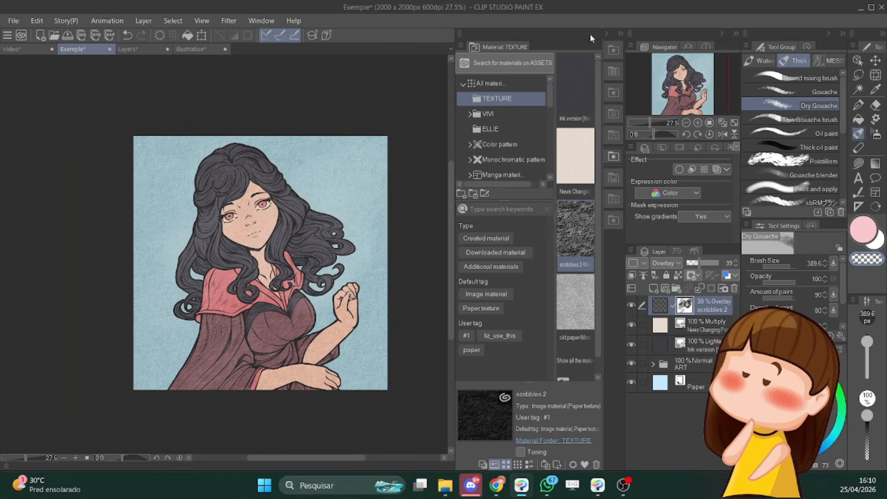
pyautogui.click(606, 31)
pyautogui.scroll(2, 477, 262)
pyautogui.moveTo(478, 262); pyautogui.dragTo(509, 258)
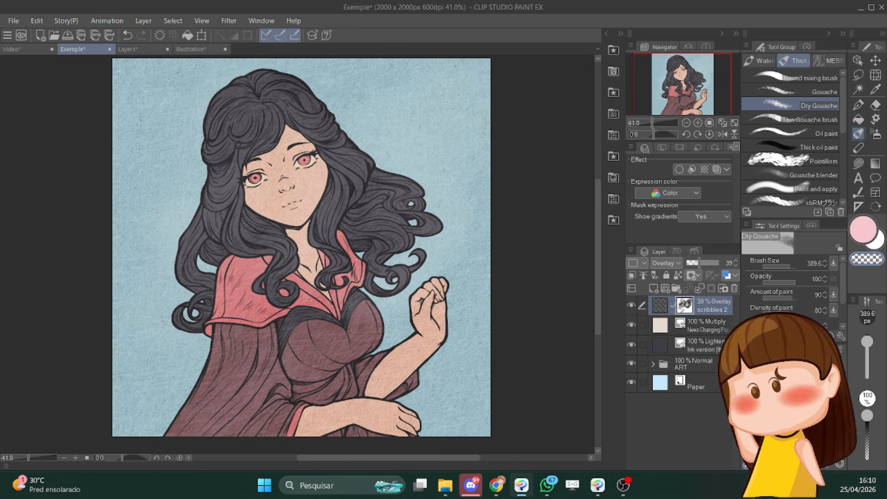
pyautogui.scroll(-2, 489, 325)
pyautogui.moveTo(499, 317); pyautogui.dragTo(455, 317)
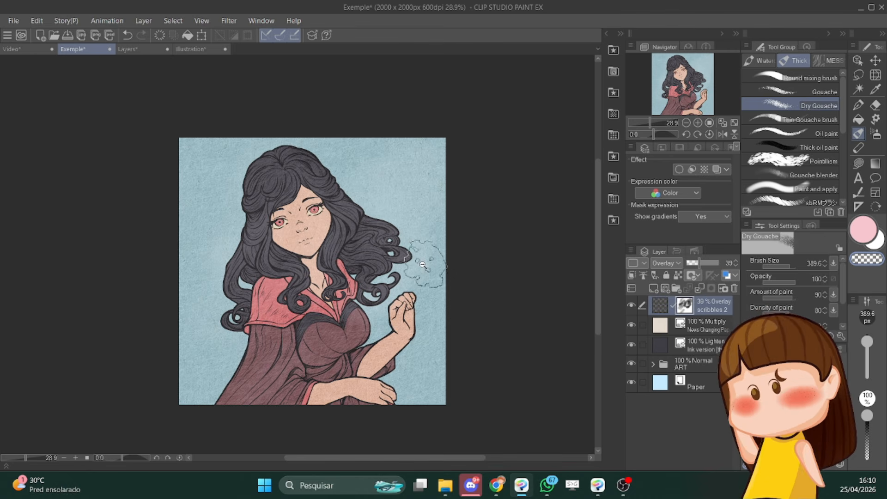
pyautogui.scroll(2, 432, 267)
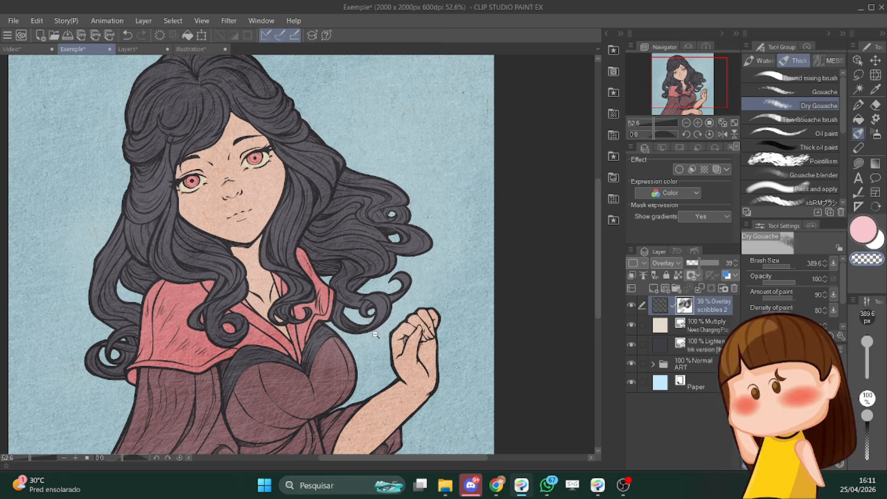
pyautogui.scroll(-2, 393, 280)
pyautogui.scroll(2, 442, 242)
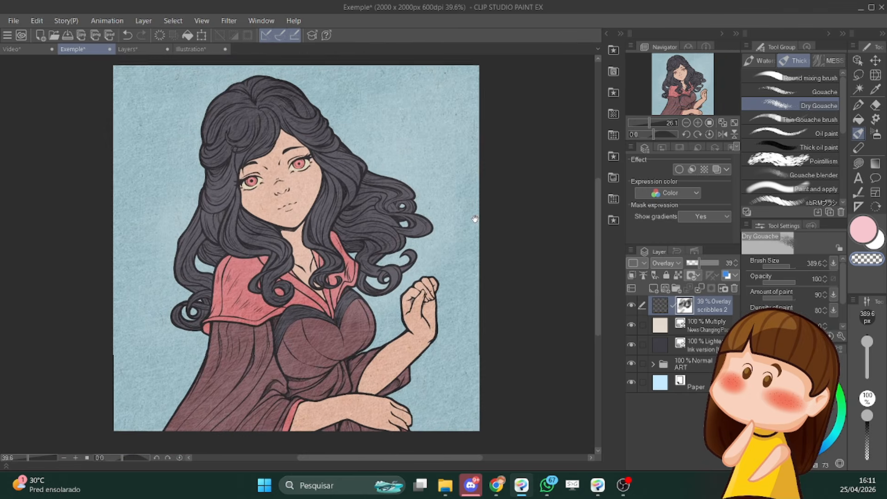
# Step: Reopen the Material palette and place the old paper texture on the canvas as a new layer above scribbles 2
pyautogui.click(608, 31)
pyautogui.click(583, 334)
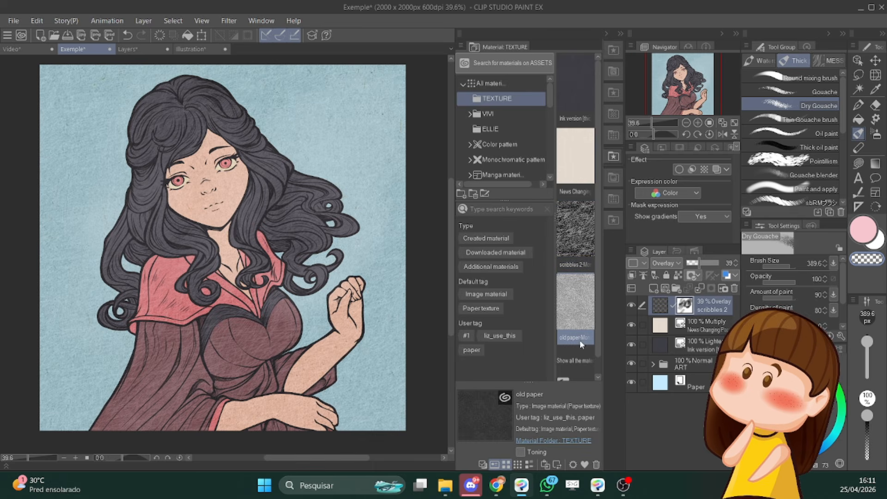
pyautogui.moveTo(578, 326); pyautogui.dragTo(354, 346)
pyautogui.scroll(-2, 358, 349)
pyautogui.scroll(2, 353, 237)
pyautogui.click(416, 160)
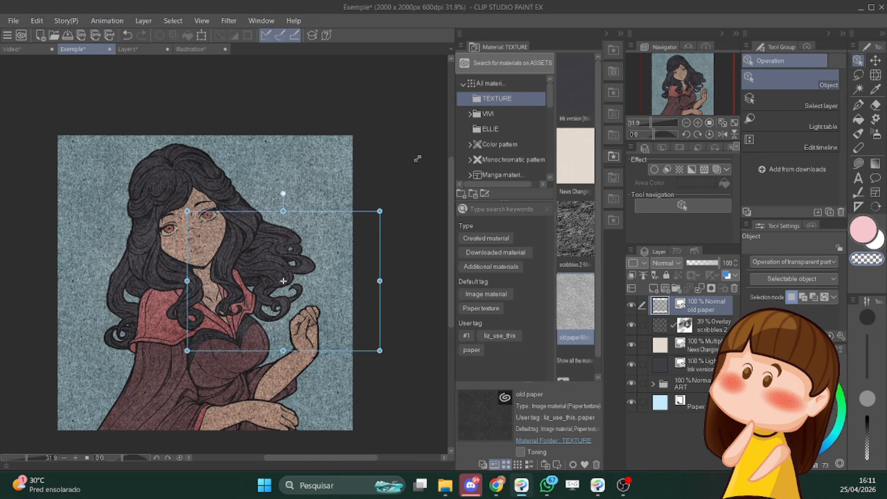
# Step: Enlarge the old paper texture well beyond the canvas edges and reposition it so its grain looks coarser over the artwork
pyautogui.click(682, 303)
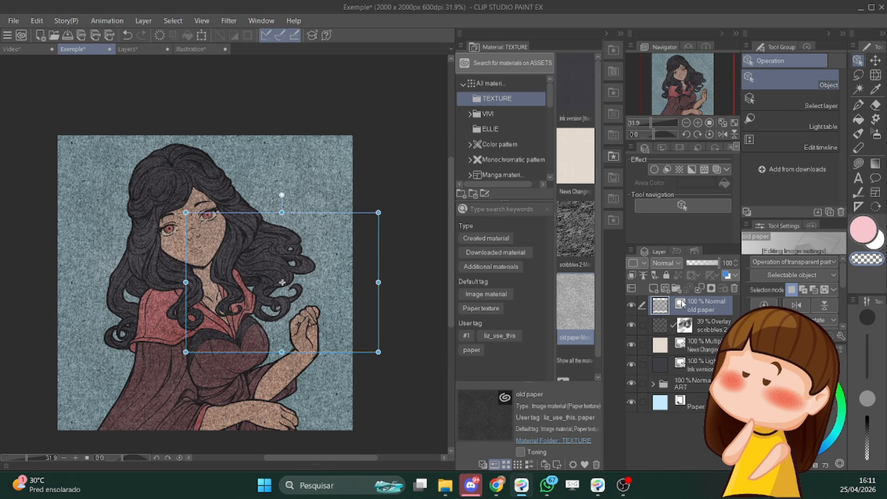
pyautogui.moveTo(378, 213); pyautogui.dragTo(548, 60)
pyautogui.moveTo(186, 359); pyautogui.dragTo(380, 201)
pyautogui.moveTo(313, 263); pyautogui.dragTo(330, 259)
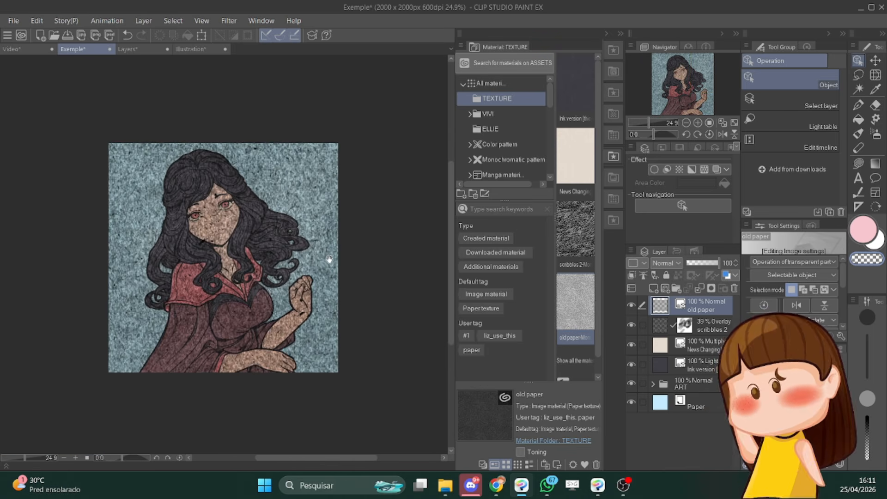
pyautogui.moveTo(256, 225); pyautogui.dragTo(290, 219)
pyautogui.scroll(-5, 293, 216)
pyautogui.scroll(3, 350, 247)
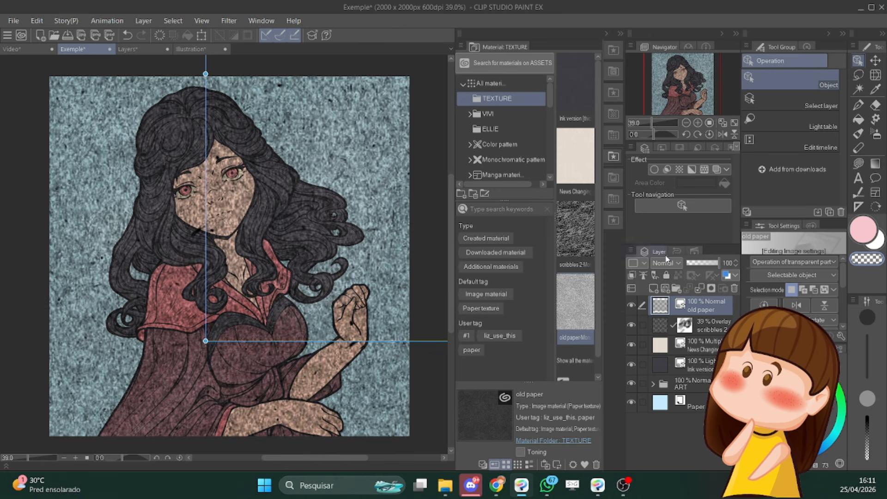
# Step: Try the Lighten and Screen blending modes on the old paper layer, toggling its visibility to compare the effect
pyautogui.click(665, 262)
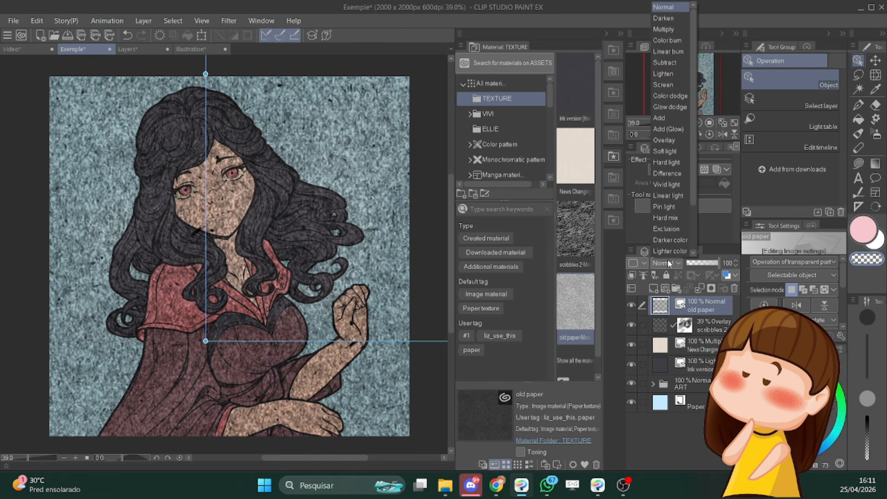
pyautogui.click(671, 73)
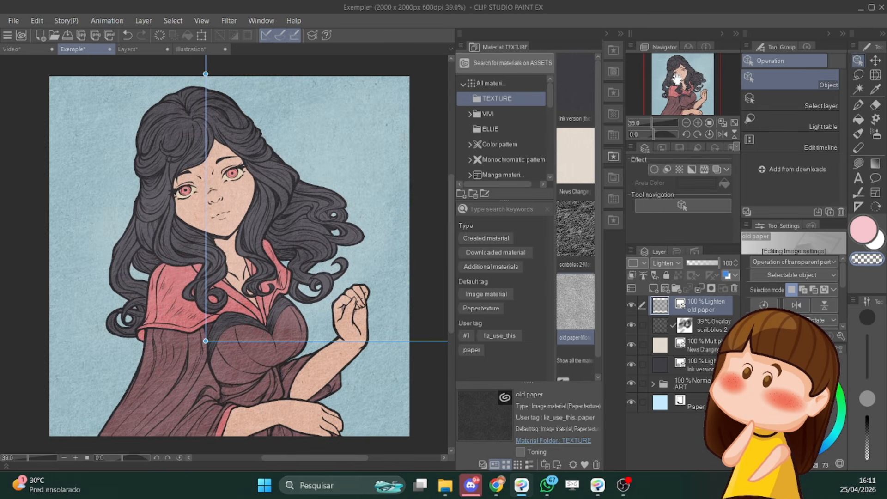
pyautogui.click(629, 306)
pyautogui.click(629, 307)
pyautogui.click(629, 307)
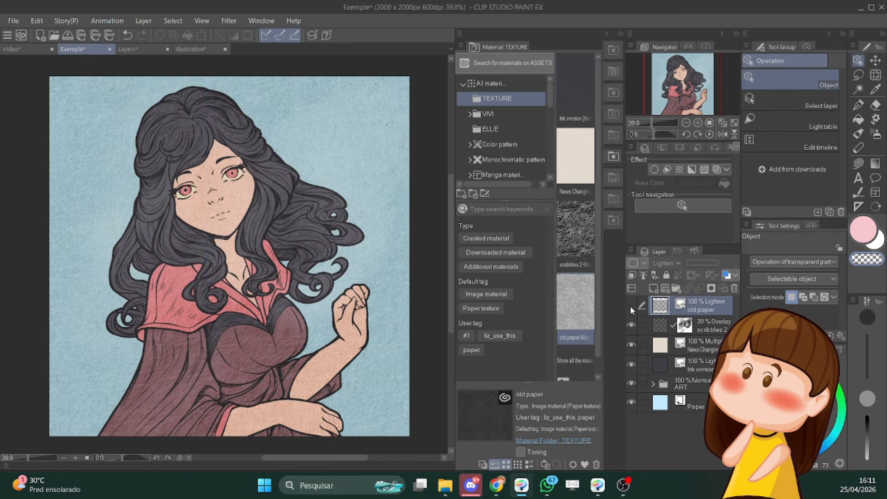
pyautogui.click(630, 307)
pyautogui.click(630, 307)
pyautogui.click(630, 308)
pyautogui.click(631, 308)
pyautogui.click(632, 305)
pyautogui.click(669, 266)
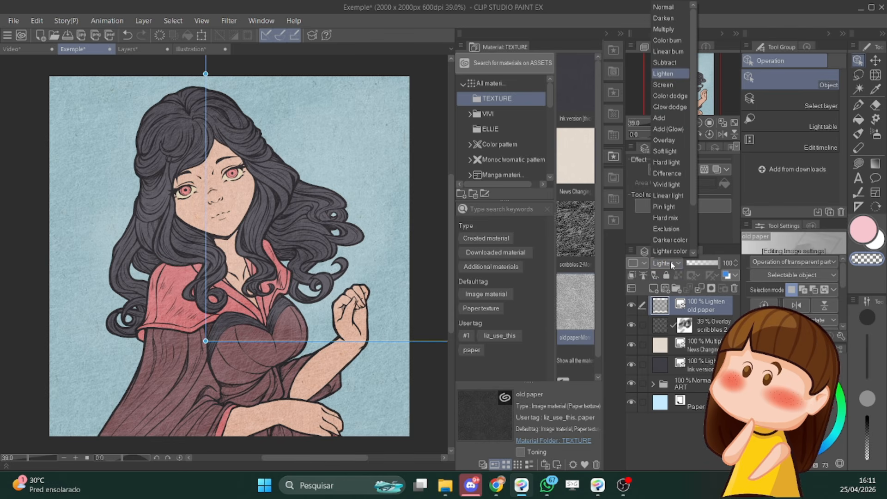
pyautogui.click(679, 110)
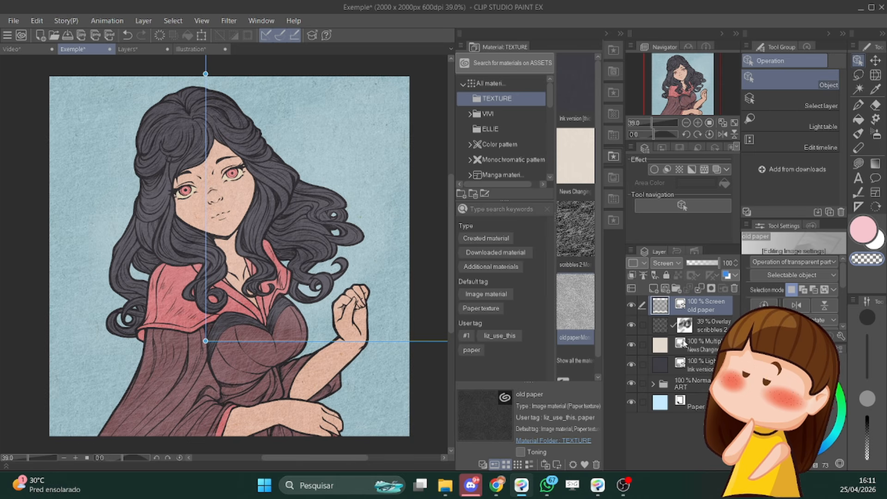
# Step: Review the blending modes of the stacked texture layers in the undocked Layer palette and dock it back
pyautogui.moveTo(659, 253); pyautogui.dragTo(419, 233)
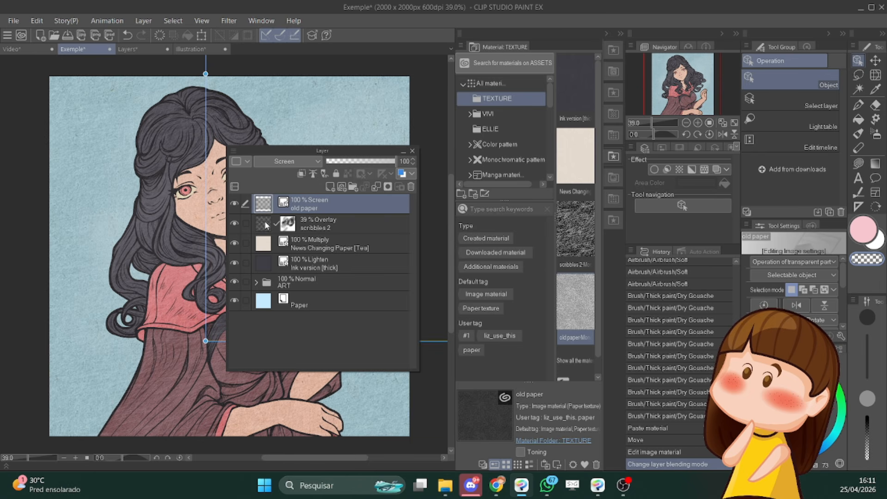
pyautogui.click(265, 244)
pyautogui.click(266, 261)
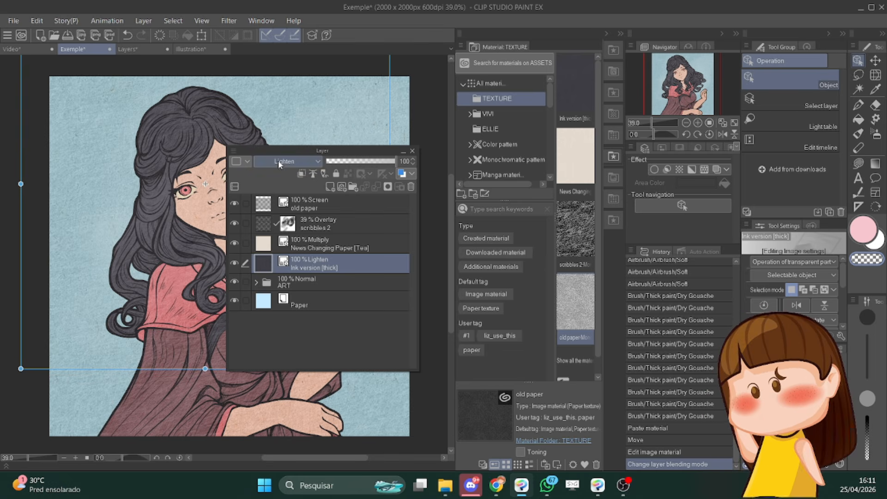
pyautogui.click(266, 208)
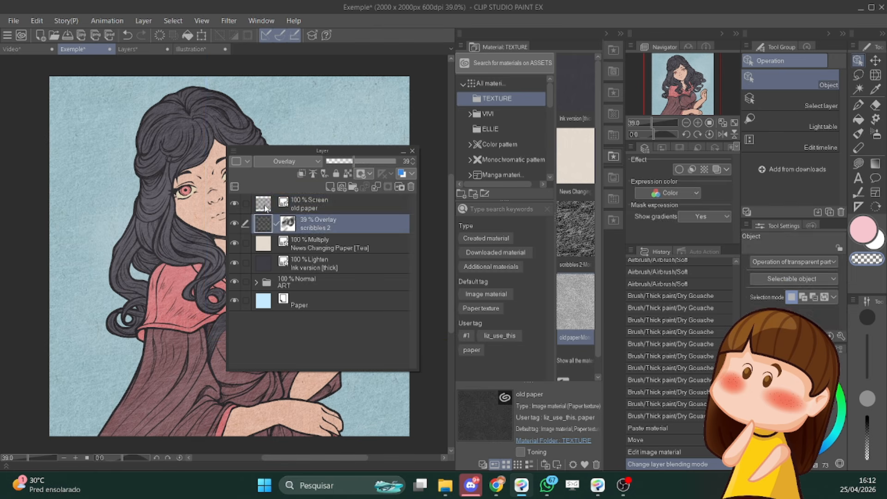
pyautogui.moveTo(273, 150); pyautogui.dragTo(644, 251)
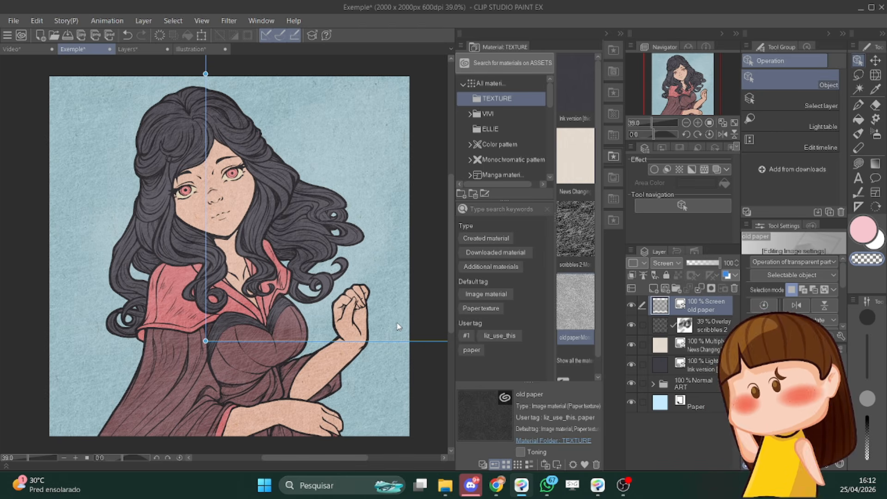
# Step: Rasterize the old paper layer and invert its tones with the Reverse Gradient tonal correction
pyautogui.rightClick(703, 308)
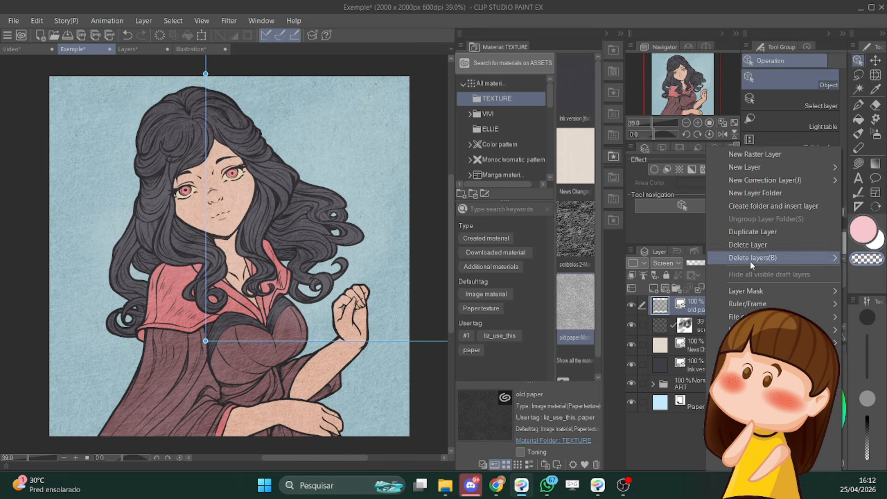
pyautogui.click(742, 356)
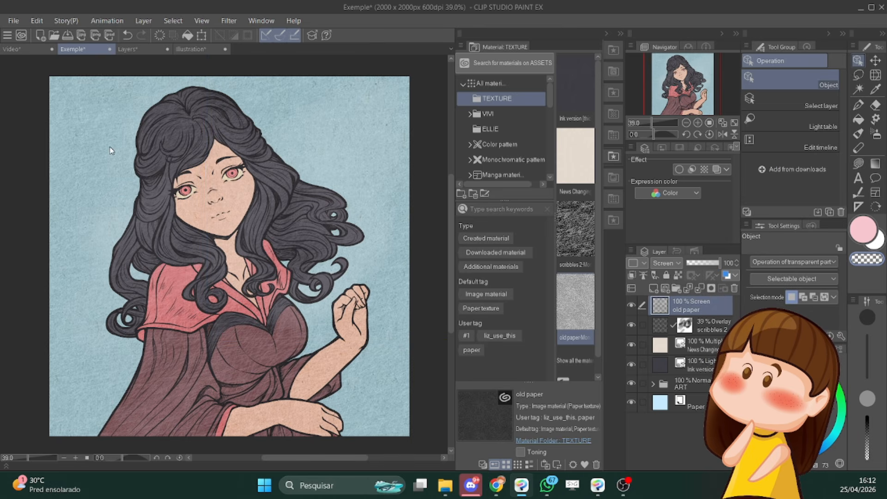
pyautogui.click(37, 20)
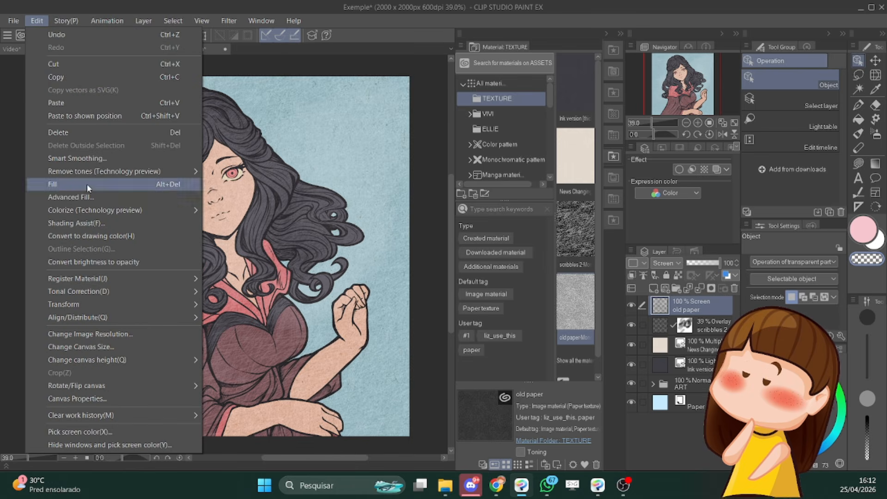
pyautogui.moveTo(152, 292)
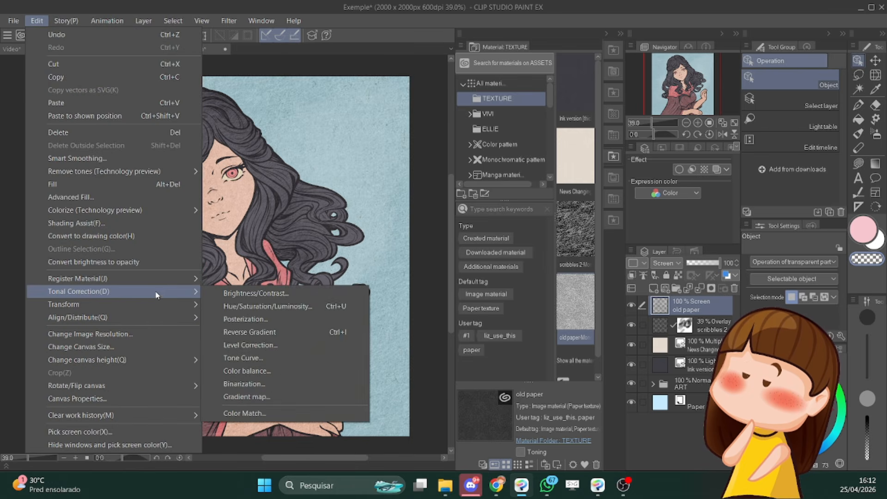
pyautogui.click(306, 333)
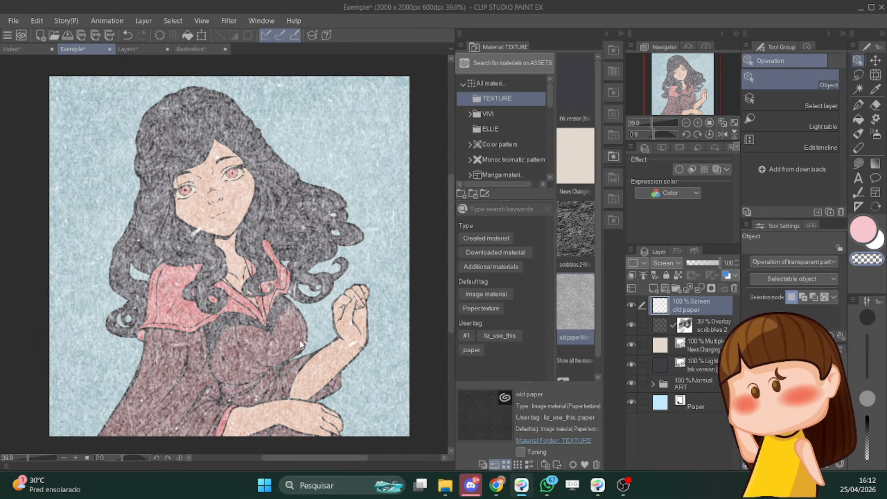
# Step: Compare Lighten and Screen on the inverted old paper layer, settle on Overlay blending and inspect the texture on the face
pyautogui.click(676, 263)
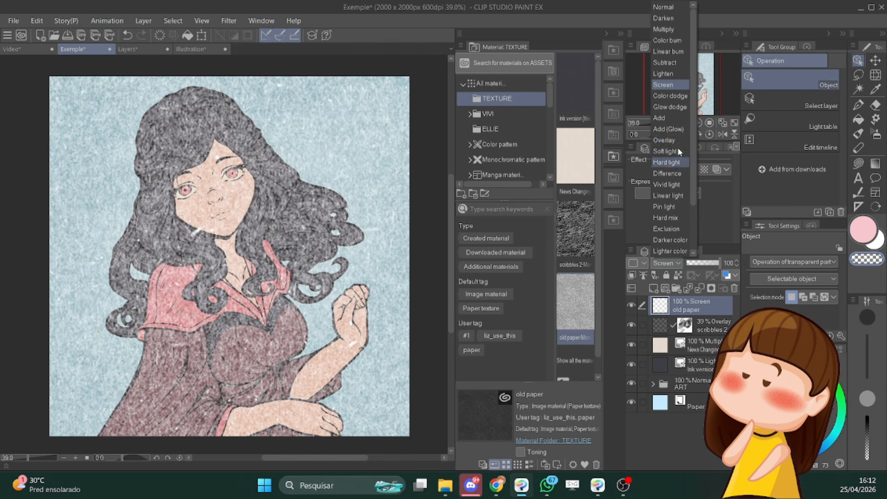
pyautogui.click(676, 72)
pyautogui.click(676, 263)
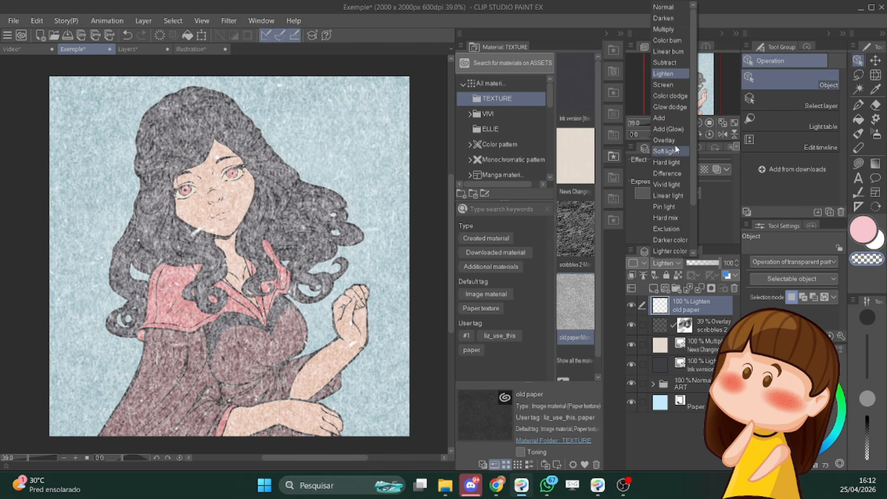
pyautogui.click(678, 84)
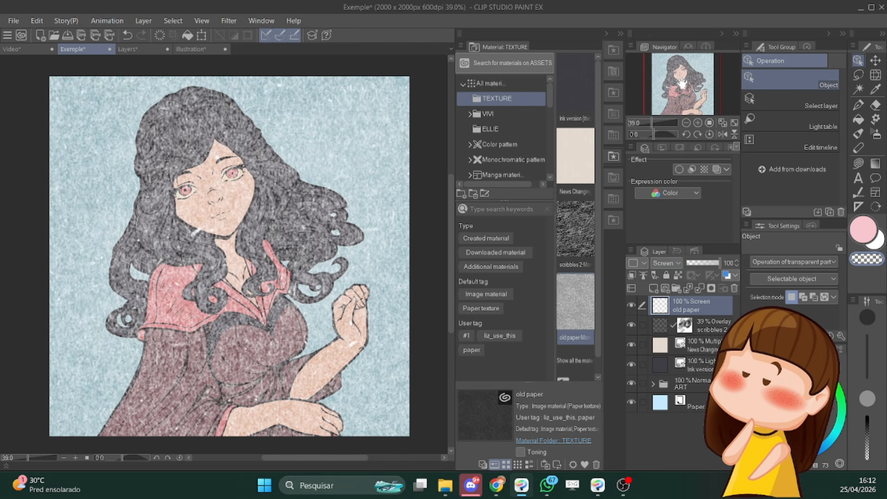
pyautogui.click(676, 263)
pyautogui.click(672, 139)
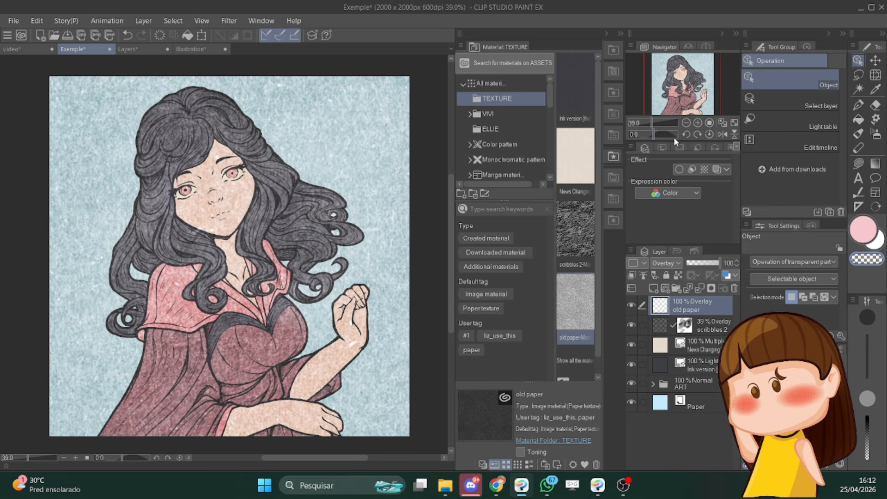
pyautogui.scroll(5, 240, 206)
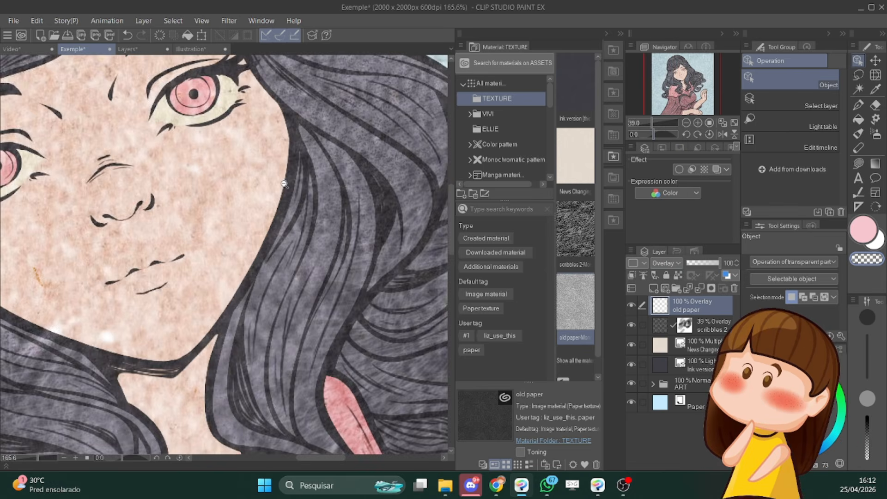
pyautogui.scroll(-6, 240, 206)
pyautogui.scroll(2, 240, 206)
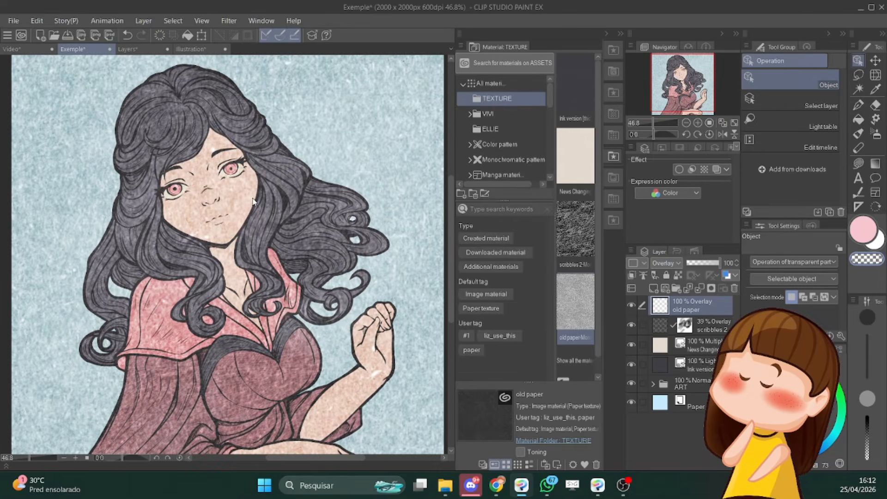
# Step: Add a layer mask to the old paper layer with Mask Selection and choose the Dry Gouache brush for masking
pyautogui.rightClick(697, 308)
pyautogui.moveTo(748, 293)
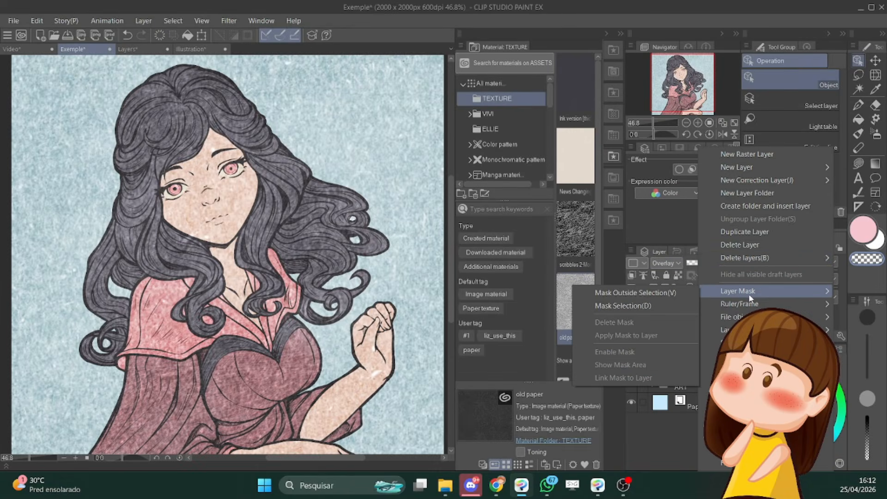
pyautogui.click(651, 306)
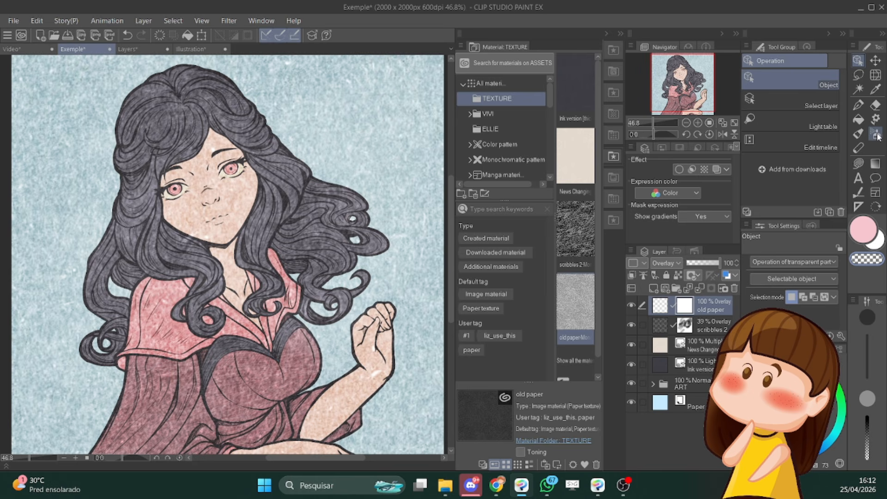
pyautogui.click(858, 120)
pyautogui.scroll(-2, 314, 240)
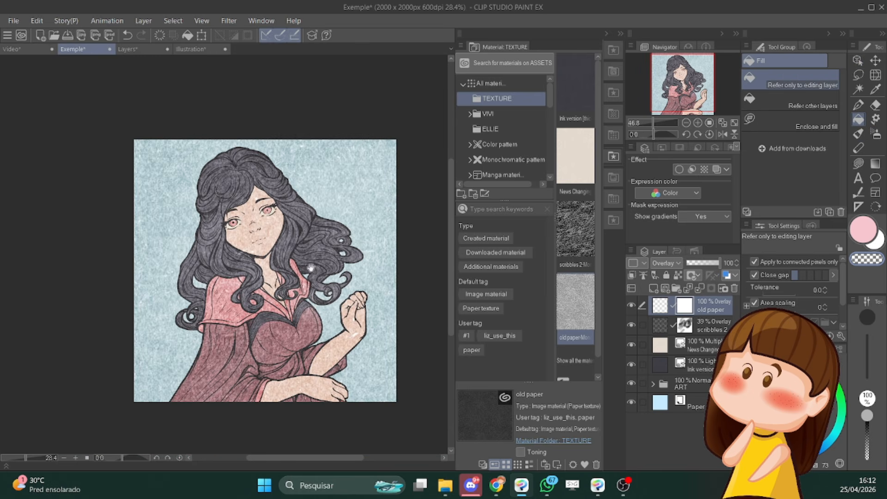
pyautogui.click(860, 134)
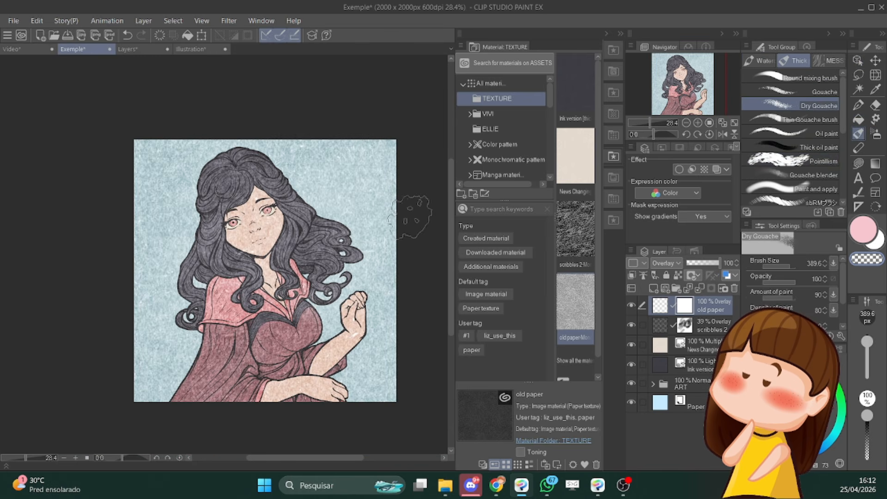
# Step: Brush away parts of the old paper texture over the character and background on its layer mask, enlarging the Dry Gouache brush to 601.5
pyautogui.moveTo(308, 215); pyautogui.dragTo(309, 211)
pyautogui.moveTo(217, 191)
pyautogui.mouseDown()
pyautogui.moveTo(252, 141)
pyautogui.moveTo(214, 139)
pyautogui.moveTo(181, 155)
pyautogui.moveTo(208, 243)
pyautogui.moveTo(199, 286)
pyautogui.moveTo(173, 307)
pyautogui.moveTo(217, 337)
pyautogui.moveTo(235, 365)
pyautogui.moveTo(278, 310)
pyautogui.moveTo(344, 388)
pyautogui.moveTo(380, 369)
pyautogui.mouseUp()
pyautogui.moveTo(279, 253)
pyautogui.mouseDown()
pyautogui.moveTo(264, 236)
pyautogui.moveTo(288, 256)
pyautogui.mouseUp()
pyautogui.moveTo(342, 243)
pyautogui.mouseDown()
pyautogui.moveTo(320, 224)
pyautogui.moveTo(297, 134)
pyautogui.mouseUp()
pyautogui.moveTo(398, 337)
pyautogui.mouseDown()
pyautogui.moveTo(363, 402)
pyautogui.moveTo(308, 403)
pyautogui.moveTo(259, 386)
pyautogui.mouseUp()
pyautogui.moveTo(331, 209)
pyautogui.mouseDown()
pyautogui.moveTo(369, 209)
pyautogui.moveTo(337, 224)
pyautogui.mouseUp()
pyautogui.moveTo(355, 272)
pyautogui.mouseDown()
pyautogui.moveTo(308, 249)
pyautogui.moveTo(327, 249)
pyautogui.moveTo(239, 373)
pyautogui.moveTo(166, 366)
pyautogui.mouseUp()
pyautogui.moveTo(314, 322)
pyautogui.mouseDown()
pyautogui.moveTo(296, 322)
pyautogui.moveTo(330, 326)
pyautogui.mouseUp()
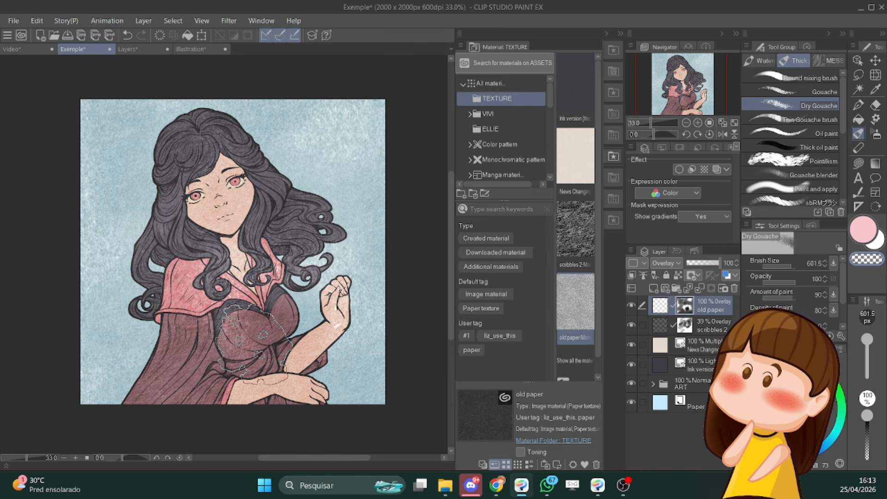
# Step: Switch to the Video document, undock and widen the Layer palette beside the artwork, and select the CHAR Lines layer
pyautogui.click(37, 46)
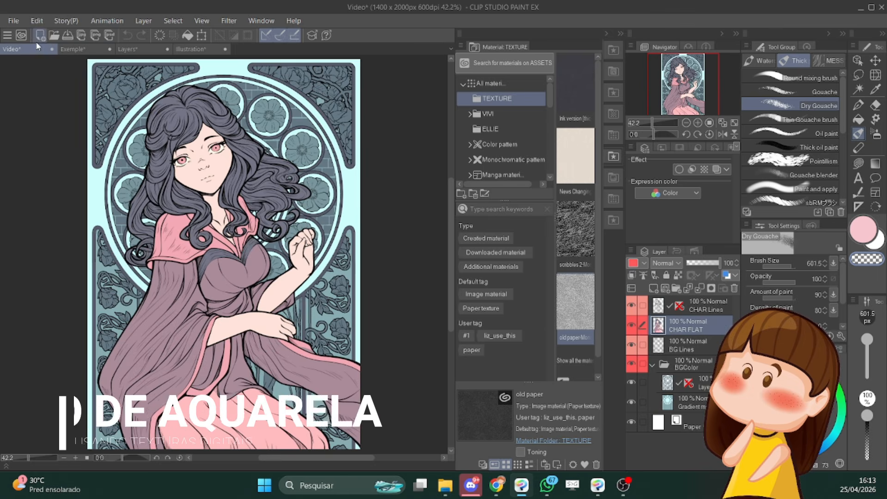
pyautogui.scroll(-3, 393, 278)
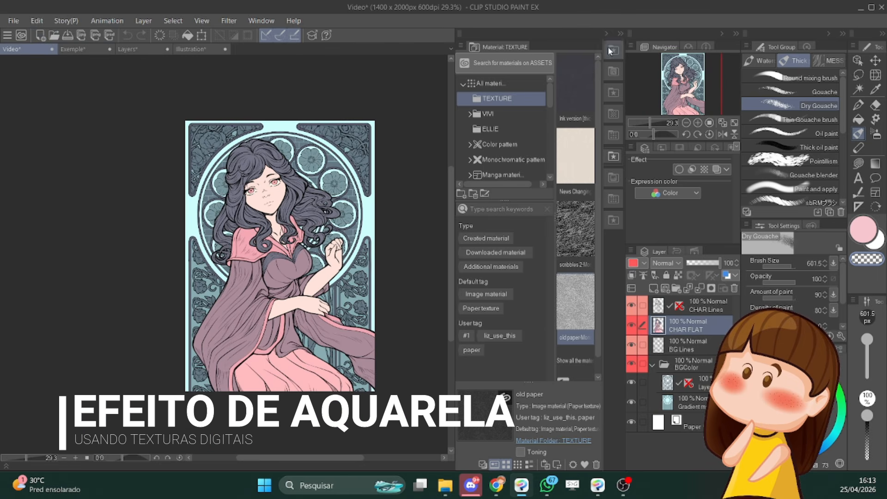
pyautogui.scroll(1, 393, 245)
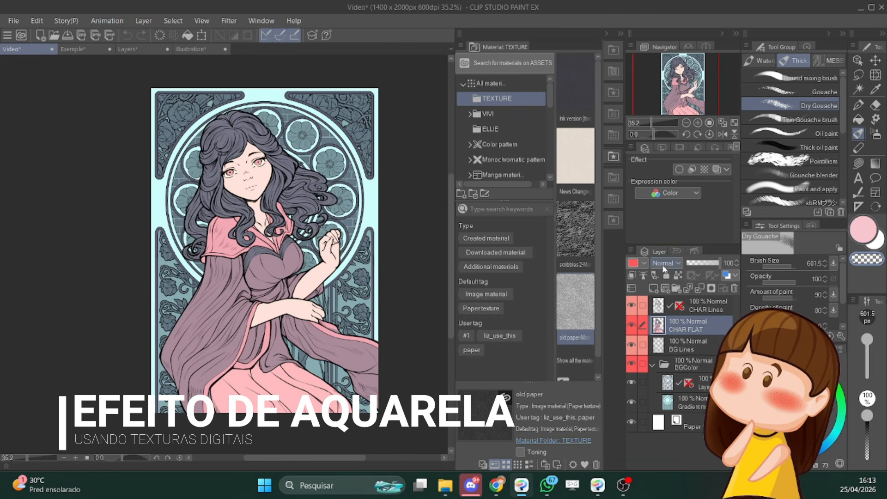
pyautogui.moveTo(658, 251); pyautogui.dragTo(231, 150)
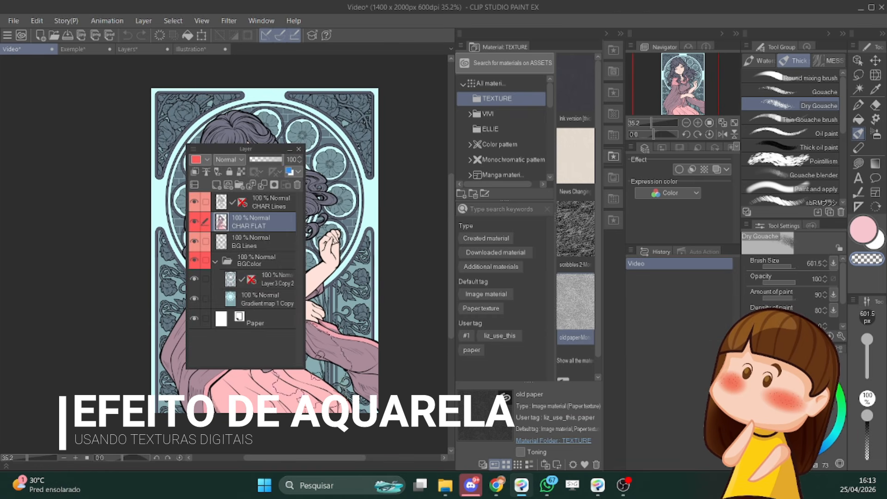
pyautogui.moveTo(299, 367); pyautogui.dragTo(392, 381)
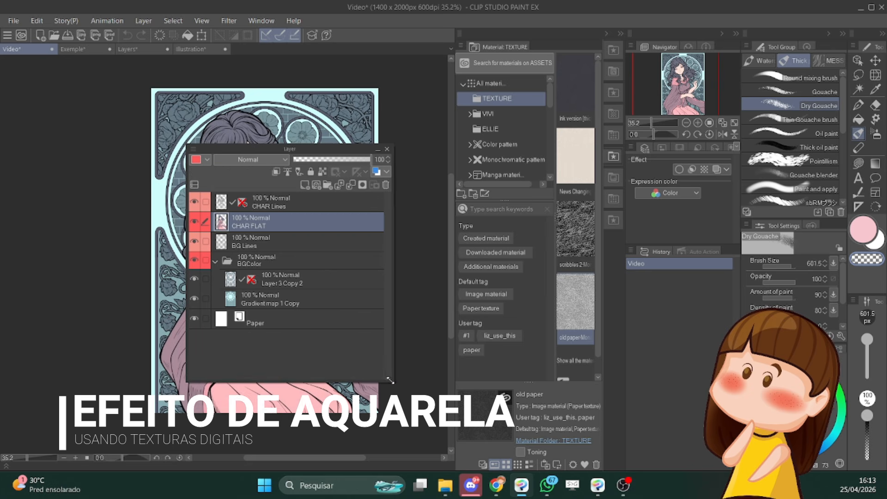
pyautogui.click(316, 203)
pyautogui.moveTo(337, 150); pyautogui.dragTo(65, 63)
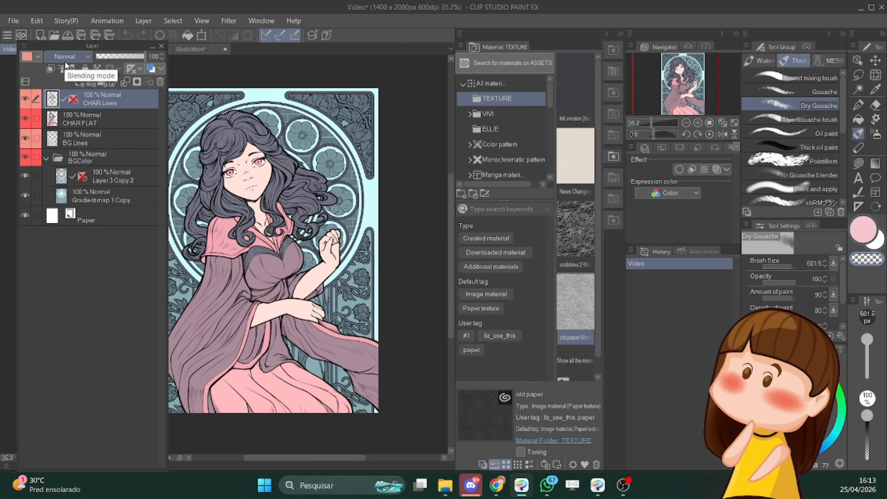
# Step: Compare the artwork with and without the CHAR Lines and CHAR FLAT layers, leaving both hidden
pyautogui.click(25, 100)
pyautogui.click(23, 99)
pyautogui.click(22, 100)
pyautogui.click(26, 100)
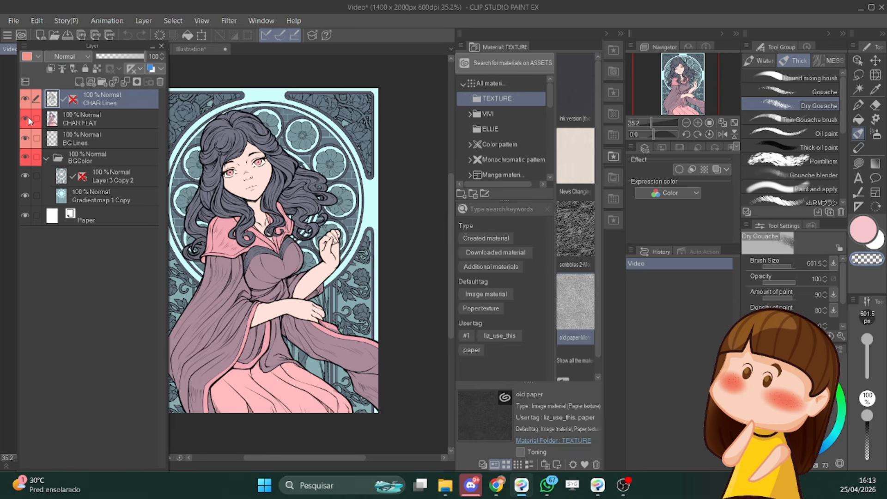
pyautogui.click(24, 117)
pyautogui.click(24, 116)
pyautogui.click(25, 115)
pyautogui.click(25, 117)
pyautogui.click(26, 119)
pyautogui.click(24, 100)
pyautogui.click(25, 119)
# Step: Toggle the BG Lines layer's visibility to examine the background line art, leaving the layer visible
pyautogui.click(28, 139)
pyautogui.click(27, 139)
pyautogui.click(28, 139)
pyautogui.click(28, 140)
pyautogui.click(27, 140)
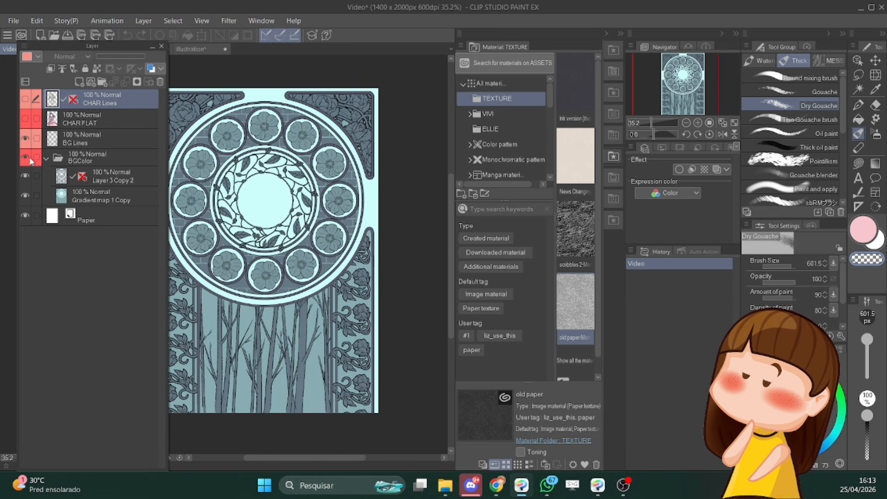
# Step: Hide Layer 3 Copy 2 in the BGColor folder and examine the background's base gradient colors
pyautogui.click(74, 160)
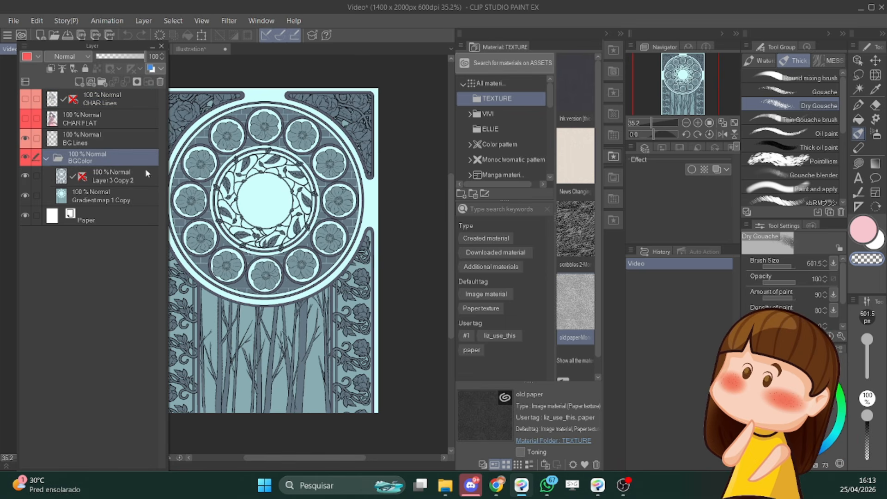
pyautogui.click(26, 177)
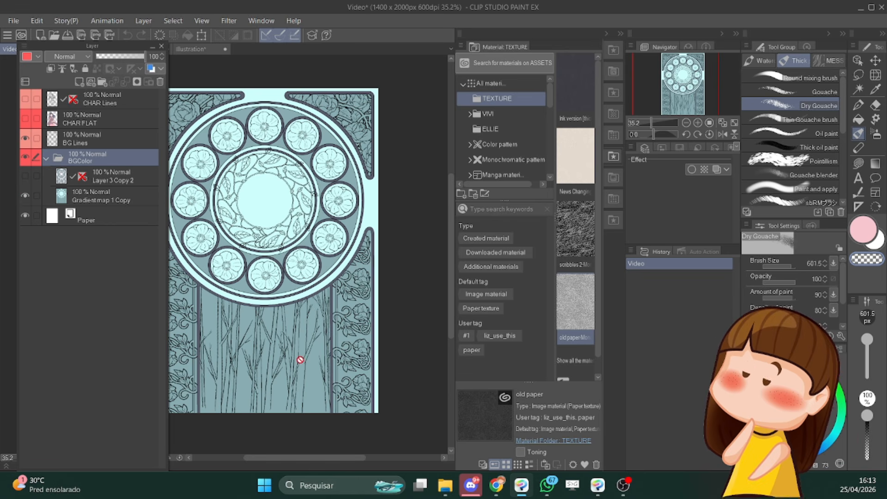
pyautogui.scroll(3, 328, 366)
pyautogui.moveTo(322, 83); pyautogui.dragTo(284, 264)
pyautogui.scroll(-3, 334, 277)
pyautogui.moveTo(352, 283); pyautogui.dragTo(351, 226)
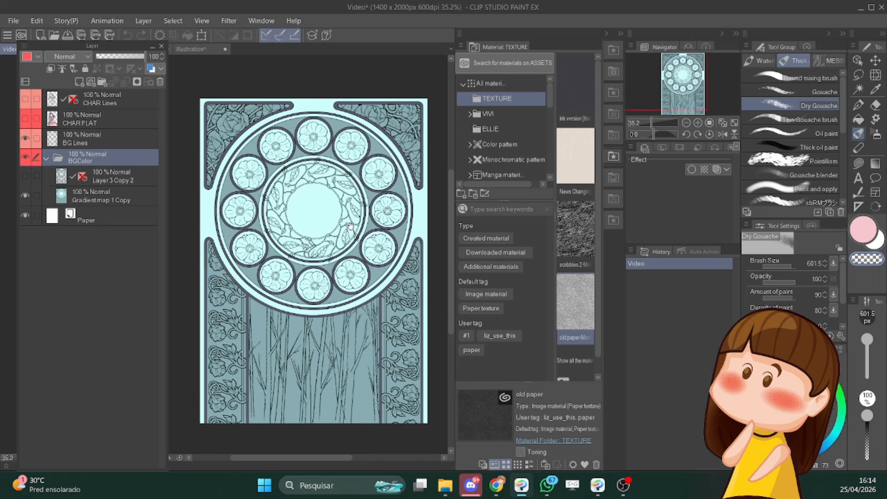
pyautogui.scroll(1, 323, 231)
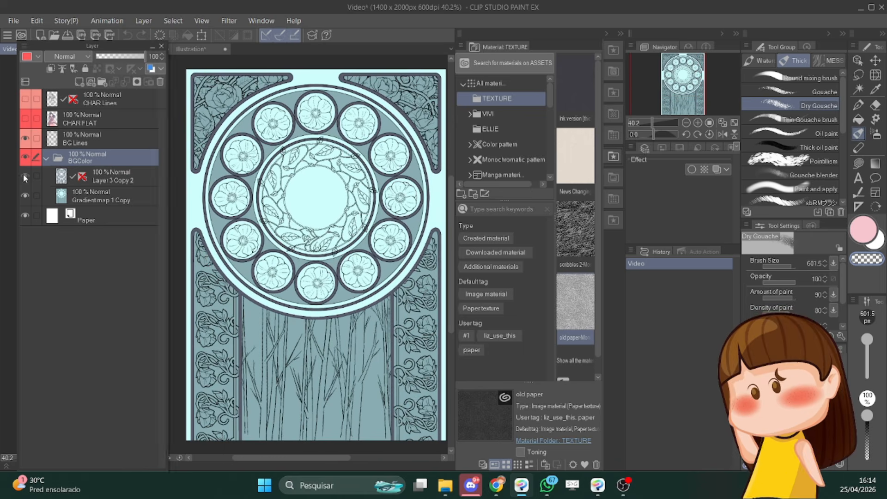
# Step: Show Layer 3 Copy 2 again and examine the shading it adds to the background up close
pyautogui.click(25, 176)
pyautogui.scroll(7, 313, 173)
pyautogui.scroll(-8, 342, 134)
pyautogui.scroll(3, 313, 305)
pyautogui.scroll(-1, 363, 236)
pyautogui.scroll(-3, 378, 313)
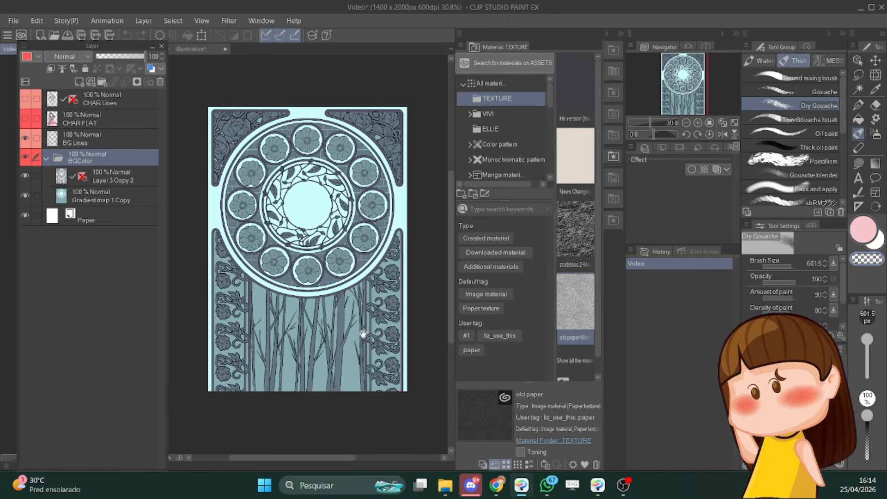
# Step: Collapse the BGColor folder, show both character layers again and dock the Layer palette back
pyautogui.click(46, 158)
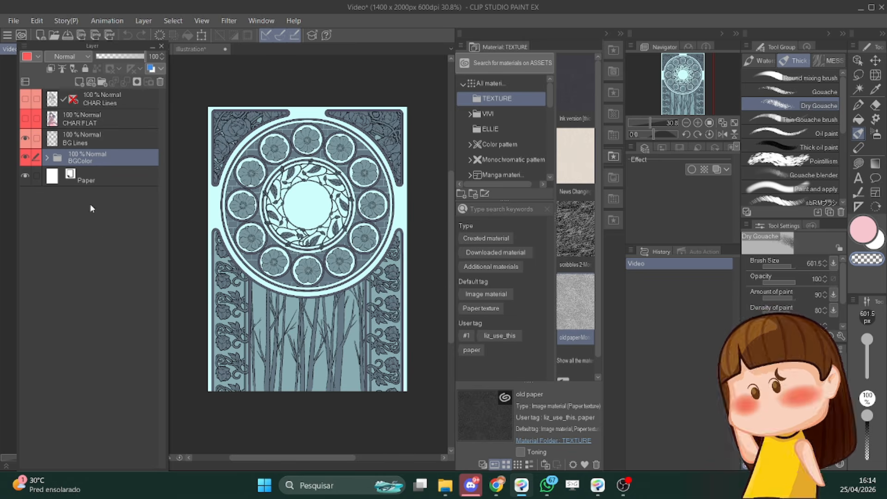
pyautogui.moveTo(28, 117); pyautogui.dragTo(25, 99)
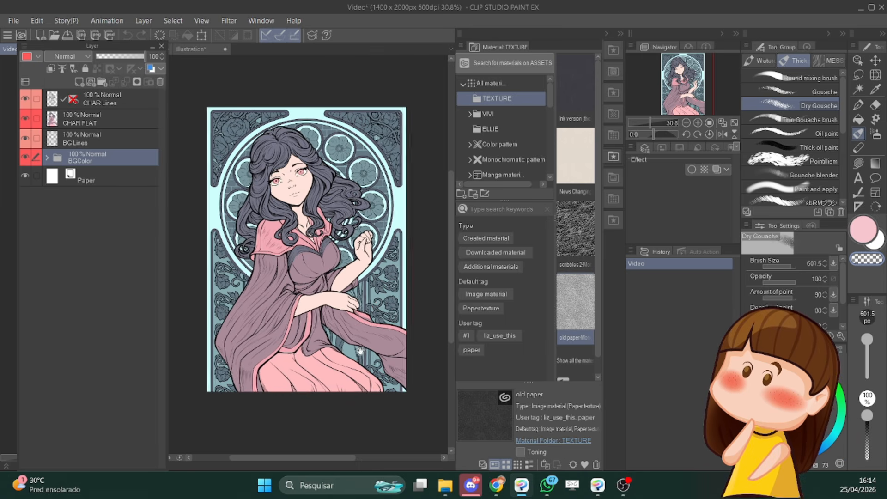
pyautogui.moveTo(89, 47); pyautogui.dragTo(645, 252)
pyautogui.moveTo(355, 404); pyautogui.dragTo(279, 391)
pyautogui.scroll(2, 327, 251)
pyautogui.moveTo(350, 265); pyautogui.dragTo(350, 271)
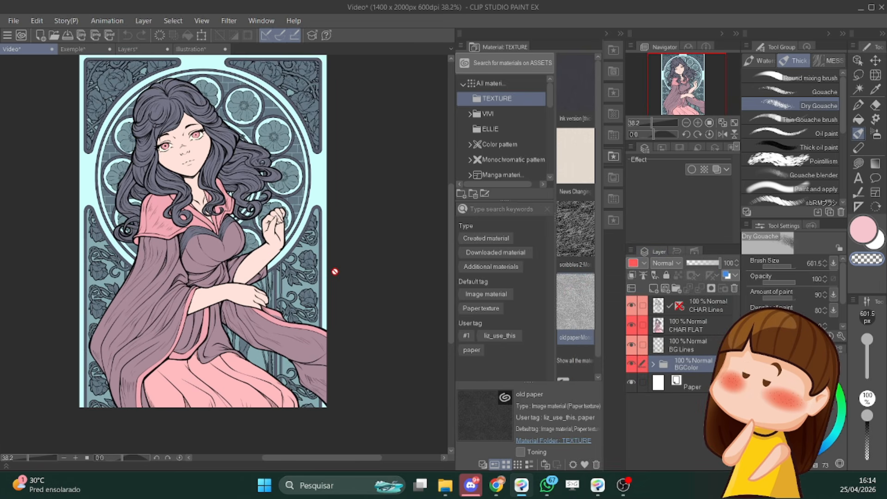
# Step: Find the TEXTURA material in the GATITOS folder under VIVI and place it on the canvas
pyautogui.click(470, 114)
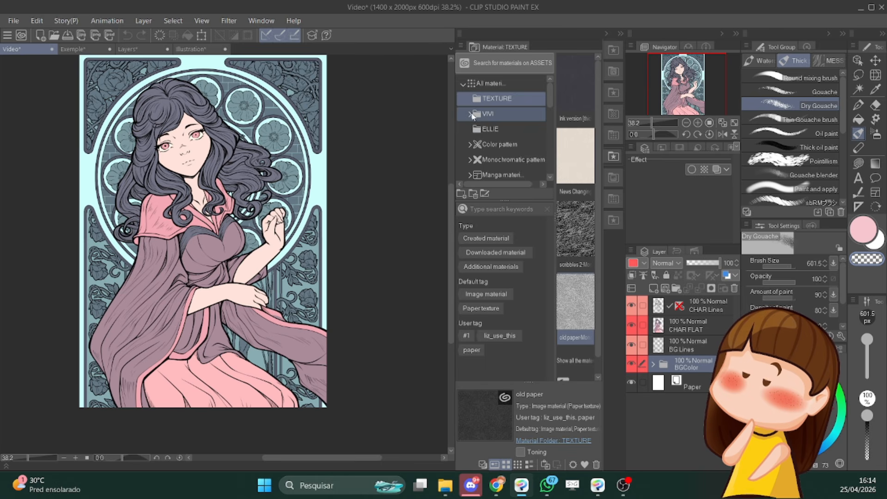
pyautogui.scroll(-1, 527, 97)
pyautogui.moveTo(549, 94); pyautogui.dragTo(547, 107)
pyautogui.click(513, 143)
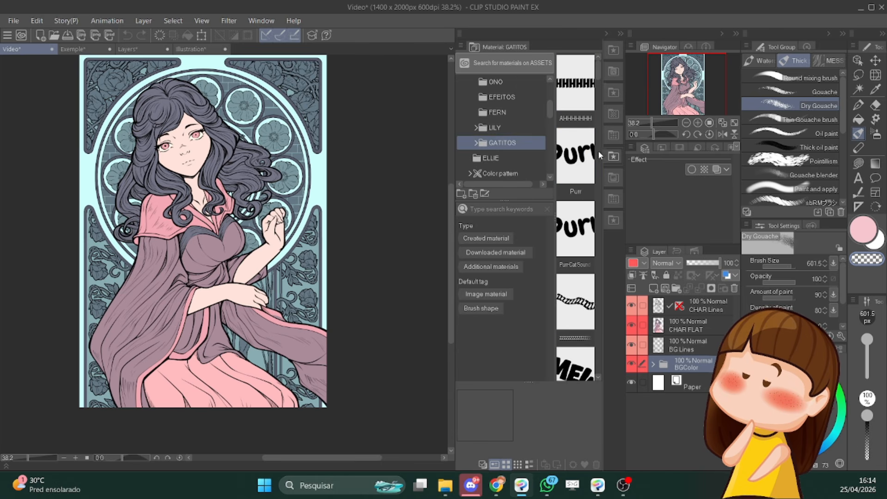
pyautogui.moveTo(601, 75); pyautogui.dragTo(603, 370)
pyautogui.click(581, 300)
pyautogui.moveTo(580, 297); pyautogui.dragTo(182, 258)
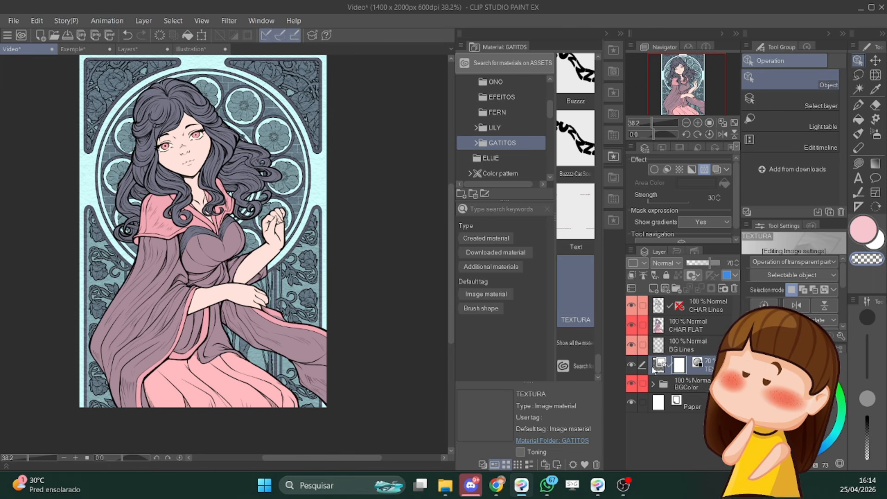
# Step: Move the TEXTURA layer above CHAR Lines and inspect the paper grain across the whole artwork
pyautogui.moveTo(294, 219); pyautogui.dragTo(334, 211)
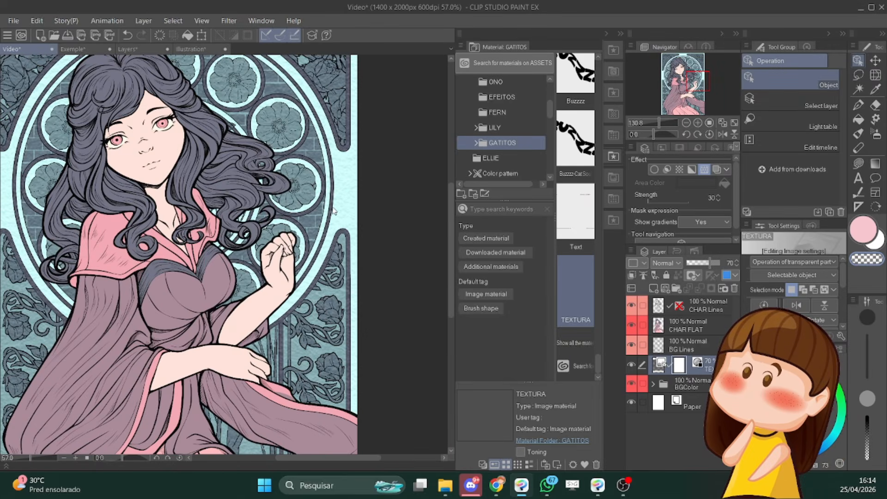
pyautogui.moveTo(718, 306)
pyautogui.mouseDown()
pyautogui.moveTo(724, 310)
pyautogui.moveTo(722, 303)
pyautogui.mouseUp()
pyautogui.scroll(5, 296, 231)
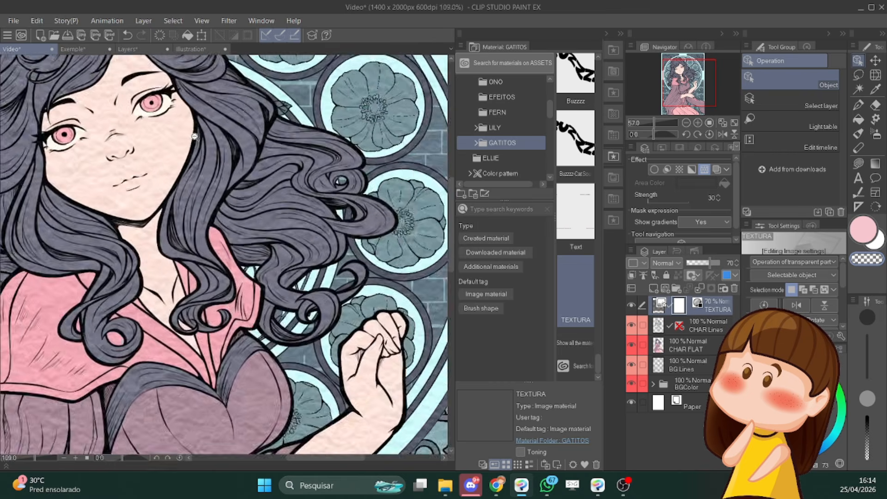
pyautogui.scroll(-8, 296, 231)
pyautogui.scroll(4, 296, 234)
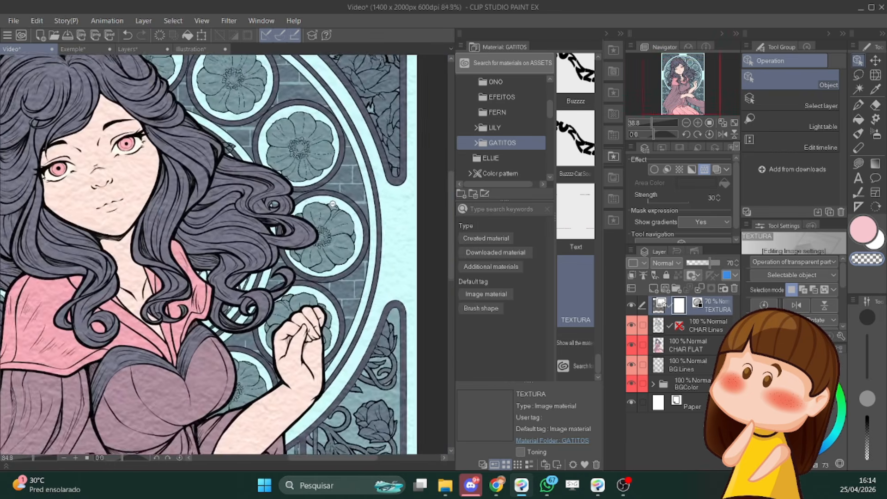
pyautogui.scroll(-3, 378, 225)
pyautogui.scroll(1, 377, 226)
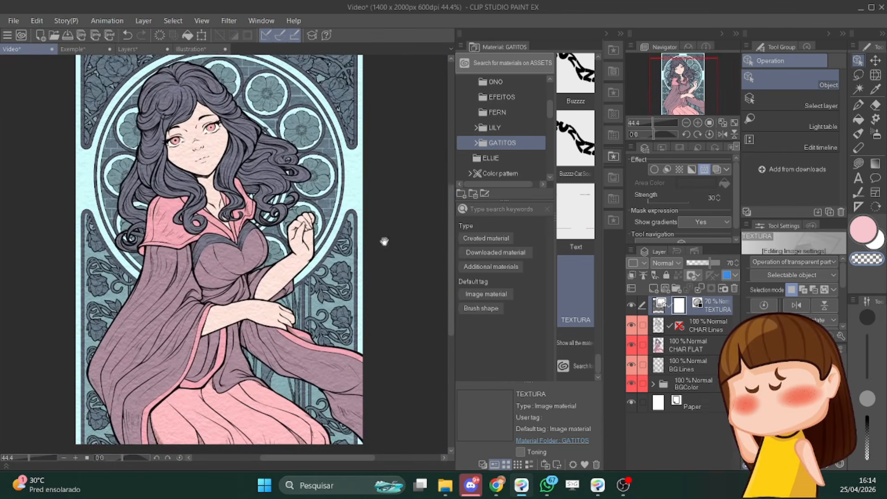
pyautogui.scroll(-2, 381, 233)
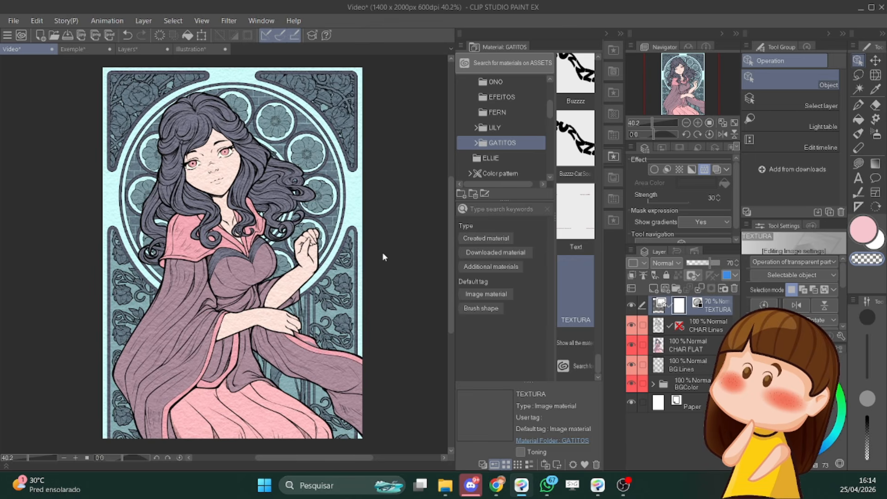
# Step: Toggle the TEXTURA layer's texture effect off and on to compare the artwork, leaving it enabled
pyautogui.click(705, 170)
pyautogui.click(705, 170)
pyautogui.click(704, 171)
pyautogui.click(706, 170)
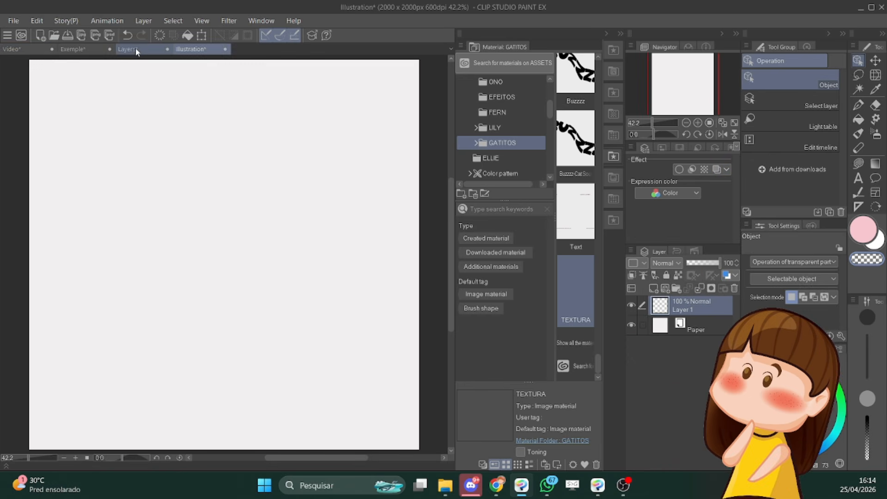
# Step: Inspect the layered textures on the cape in the Exemple document for comparison and return to the Video document
pyautogui.click(135, 49)
pyautogui.click(86, 50)
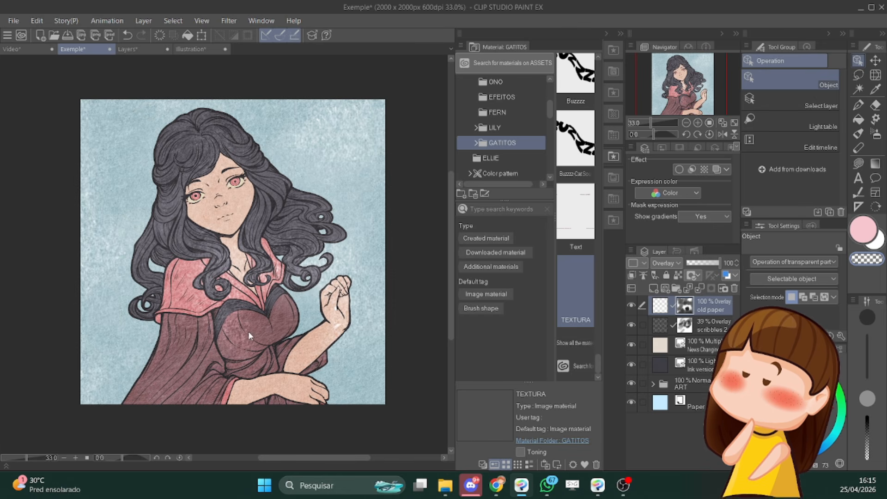
pyautogui.scroll(5, 259, 344)
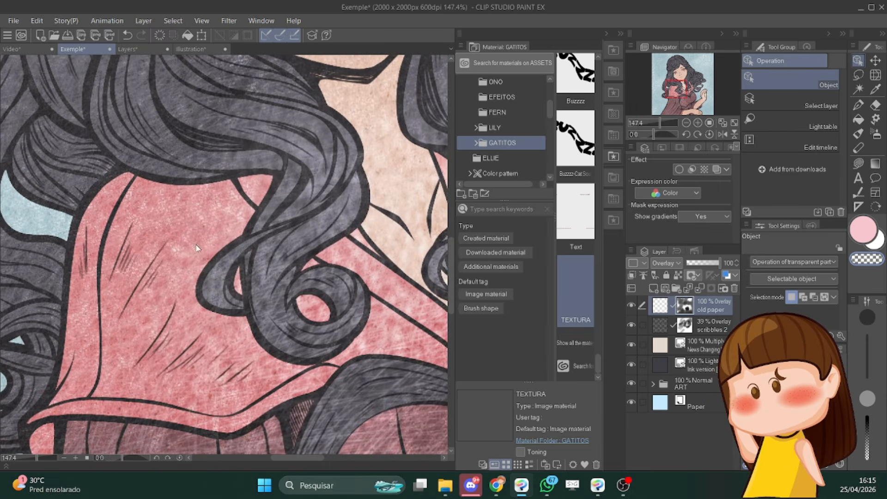
pyautogui.scroll(-4, 199, 268)
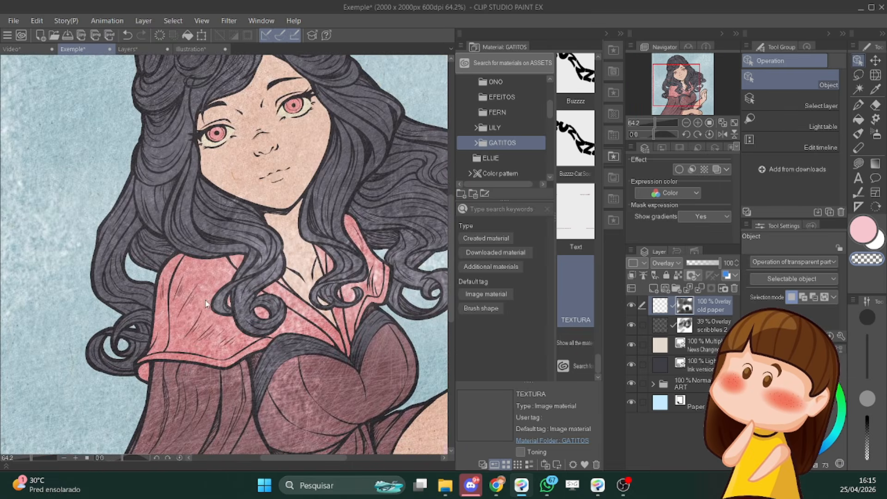
pyautogui.click(41, 49)
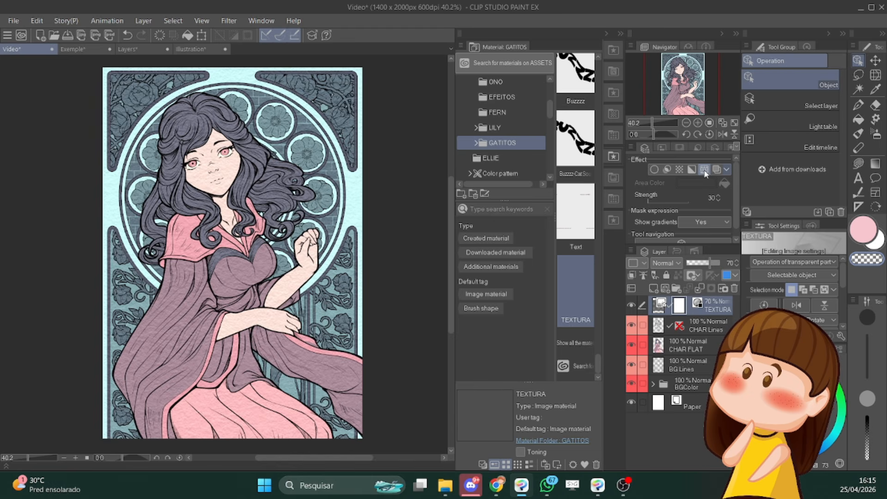
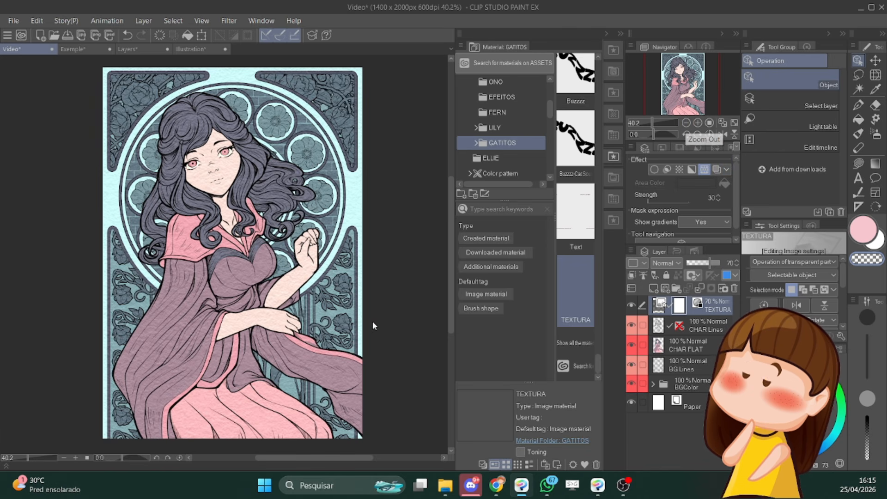
# Step: Examine the paper grain on the dress up close with the TEXTURA layer hidden and shown, leaving it visible
pyautogui.scroll(10, 253, 268)
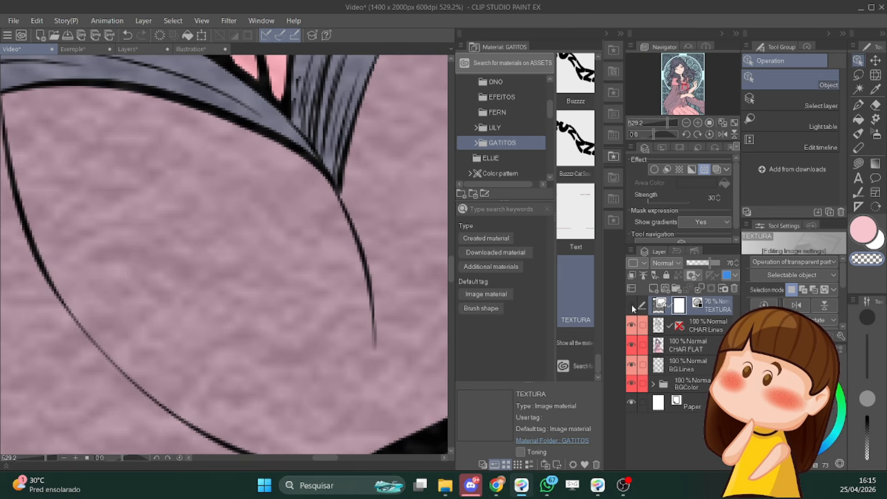
pyautogui.click(631, 306)
pyautogui.click(631, 306)
pyautogui.click(631, 306)
pyautogui.click(631, 306)
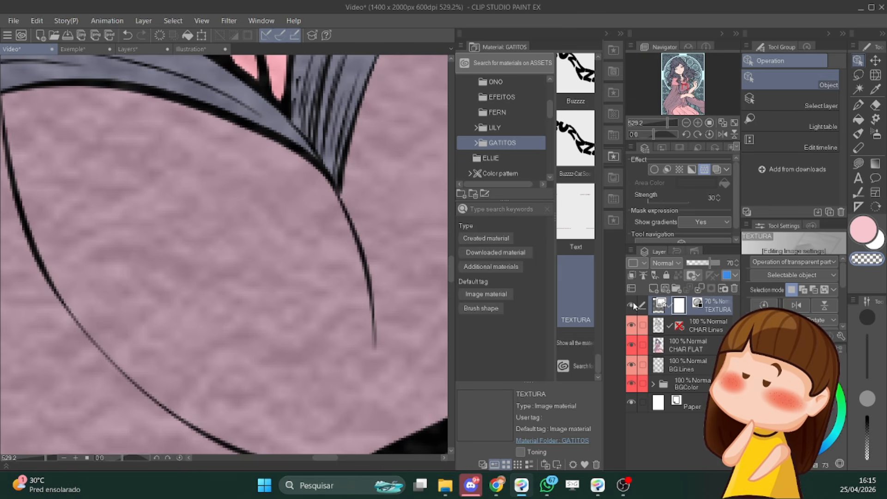
# Step: Add a new layer above TEXTURA and draw a small dark teal loop on the dress with the G-pen
pyautogui.press('p')
pyautogui.click(654, 290)
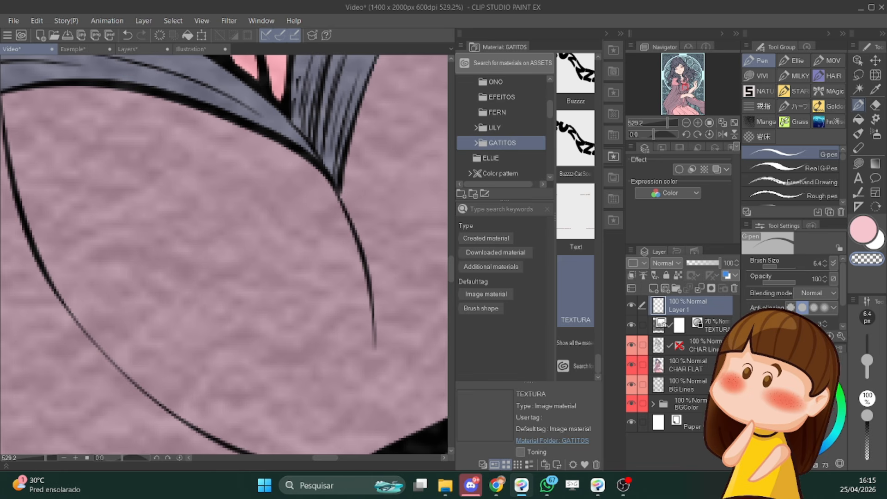
pyautogui.click(834, 396)
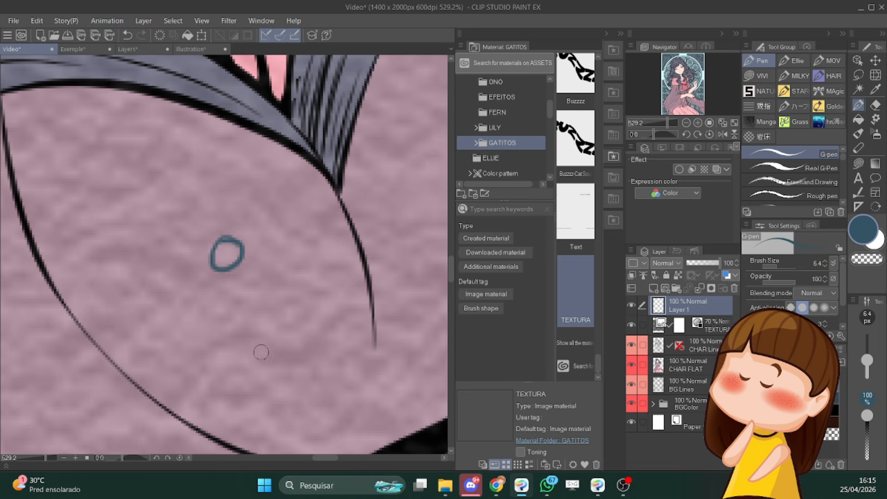
# Step: Toggle the visibility of Layer 1 and TEXTURA to compare the drawn loop with the paper grain, leaving both layers visible
pyautogui.click(631, 304)
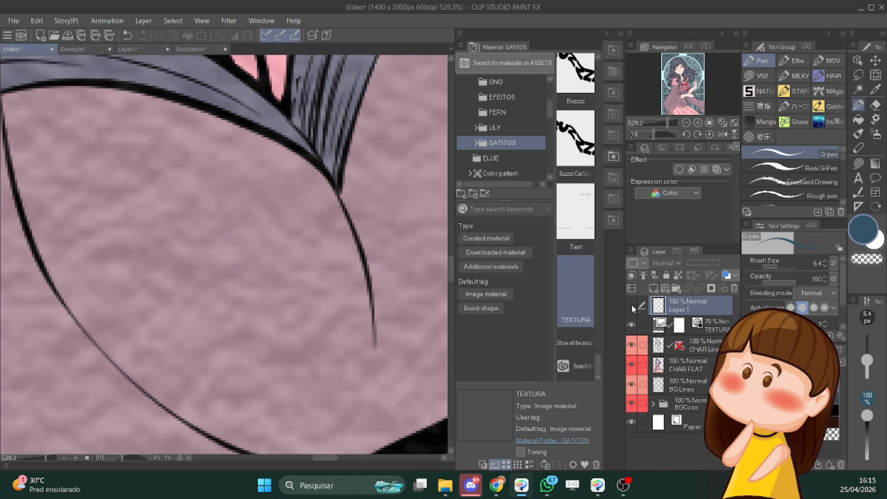
pyautogui.click(631, 301)
pyautogui.click(630, 323)
pyautogui.click(630, 326)
pyautogui.click(630, 326)
pyautogui.click(630, 327)
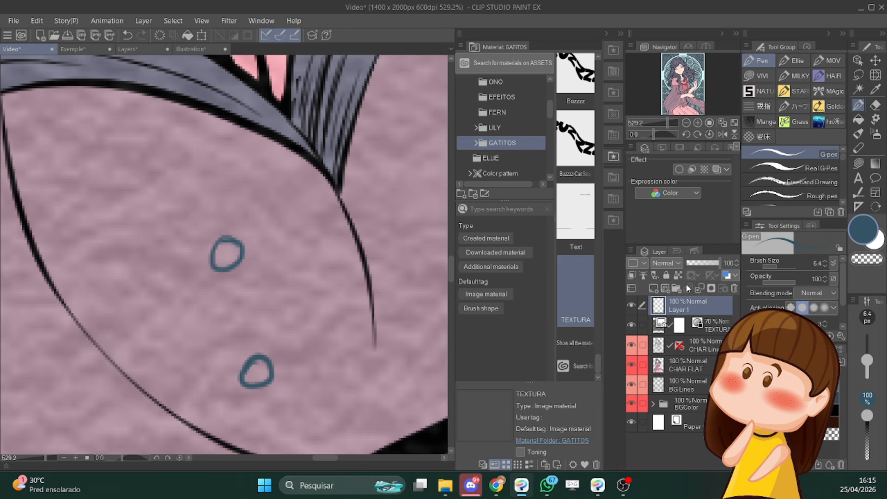
# Step: Draw more small dark teal loops on the dress in Layer 1 and compare them with the TEXTURA layer hidden and shown
pyautogui.moveTo(214, 278)
pyautogui.mouseDown()
pyautogui.moveTo(199, 295)
pyautogui.moveTo(215, 279)
pyautogui.mouseUp()
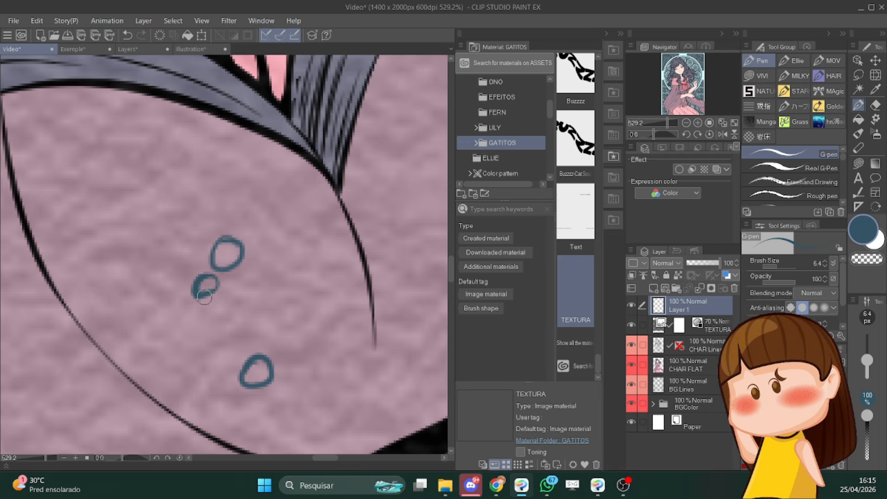
pyautogui.moveTo(239, 323); pyautogui.dragTo(253, 342)
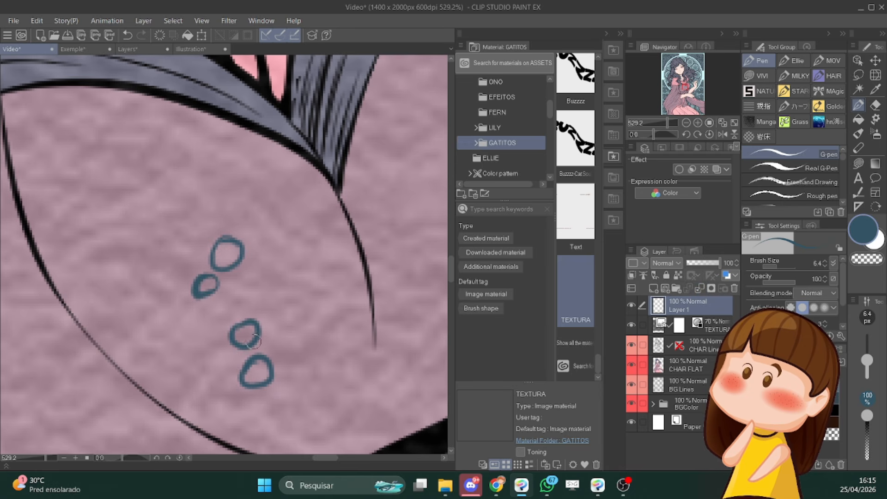
pyautogui.click(631, 326)
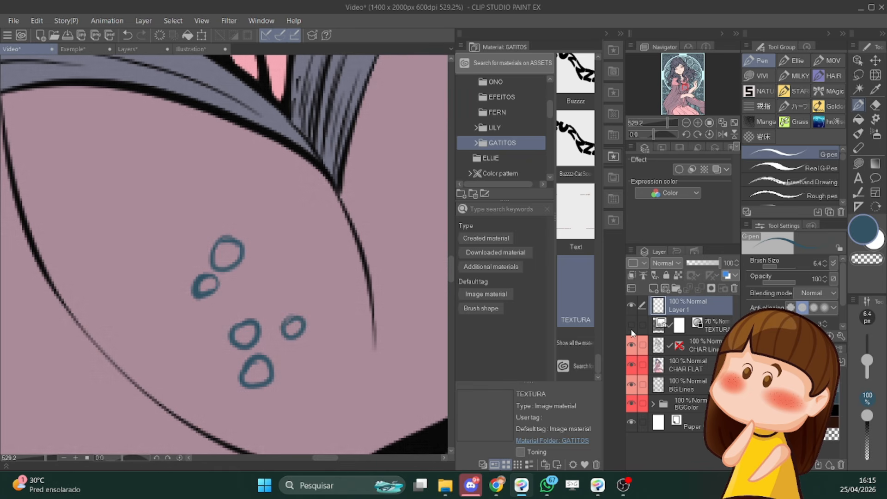
pyautogui.click(631, 326)
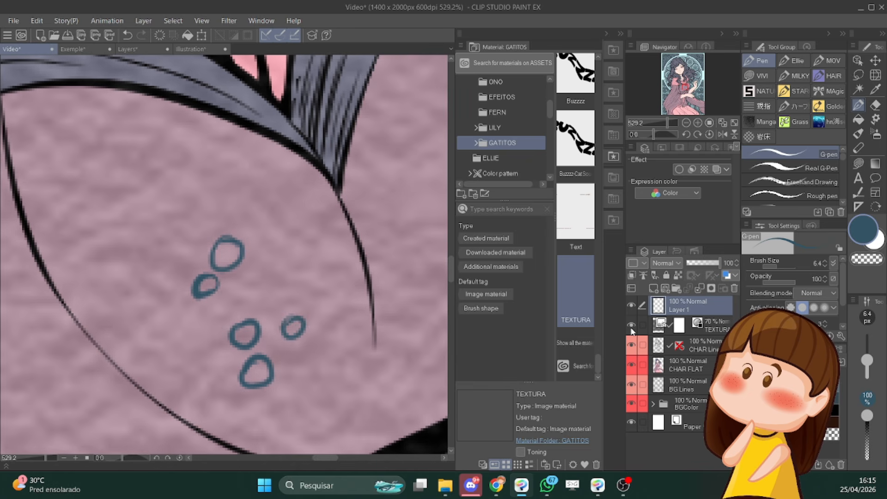
pyautogui.click(631, 326)
pyautogui.click(630, 326)
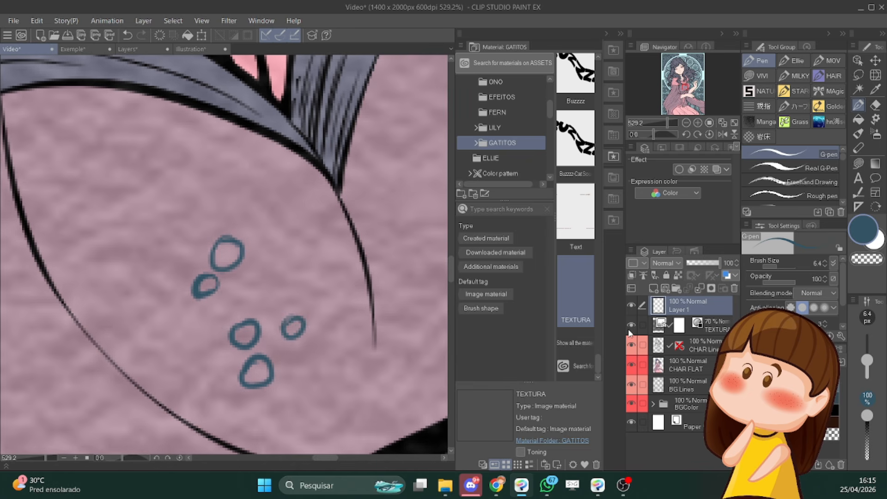
# Step: Delete Layer 1 with its test loops and bring the whole character back into view
pyautogui.click(734, 289)
pyautogui.moveTo(333, 350); pyautogui.dragTo(231, 344)
pyautogui.moveTo(365, 293); pyautogui.dragTo(344, 281)
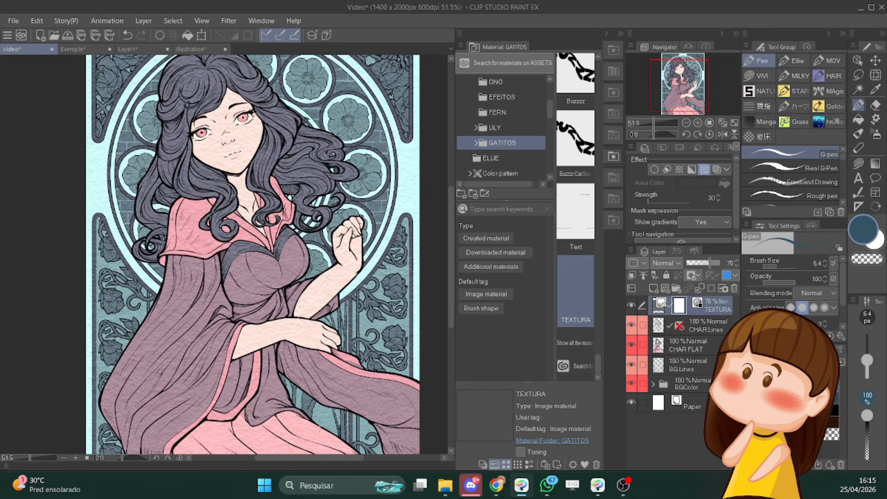
pyautogui.moveTo(417, 337); pyautogui.dragTo(413, 387)
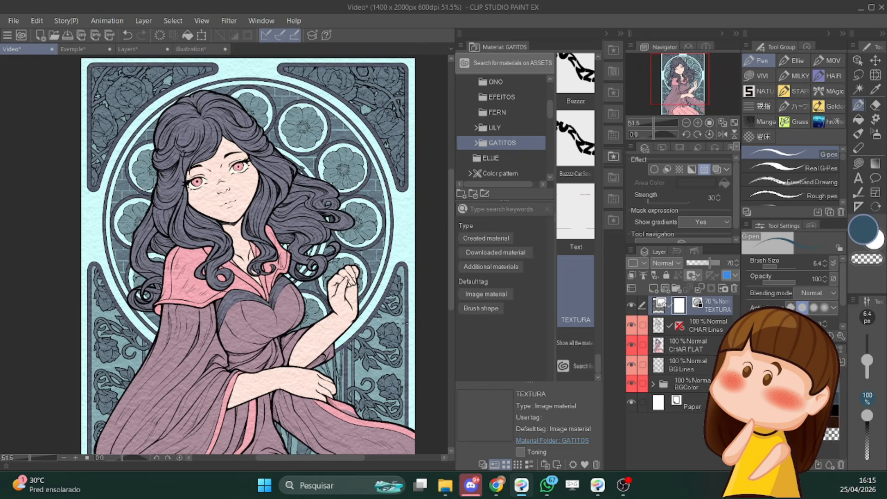
# Step: Look at the textured artwork in the Exemple document and compare it with the character in the Video document
pyautogui.click(74, 49)
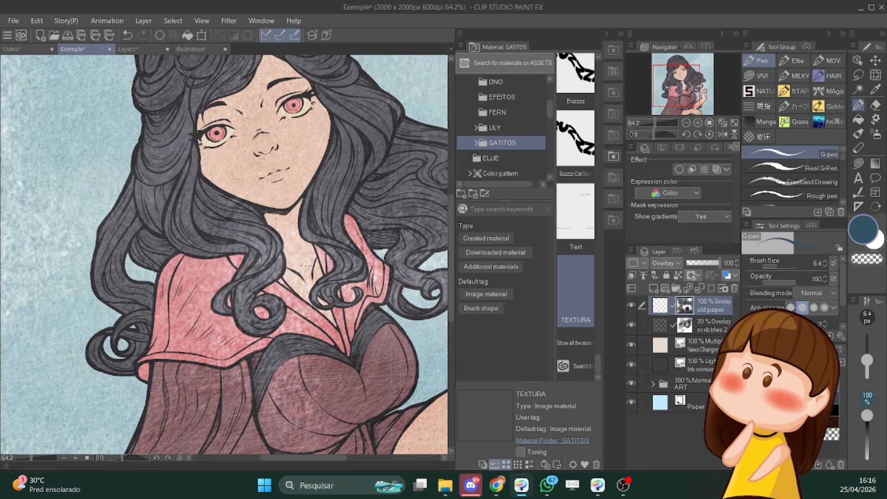
pyautogui.scroll(-2, 300, 257)
pyautogui.click(27, 50)
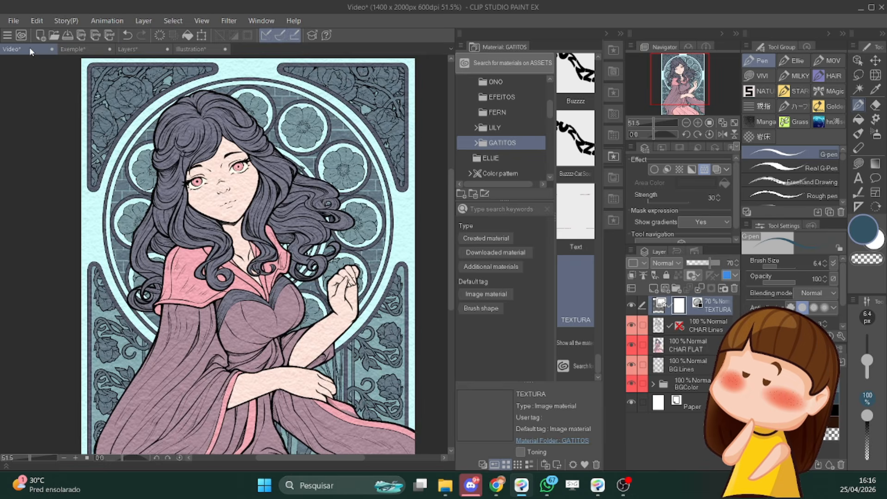
pyautogui.scroll(3, 326, 255)
pyautogui.scroll(-1, 326, 255)
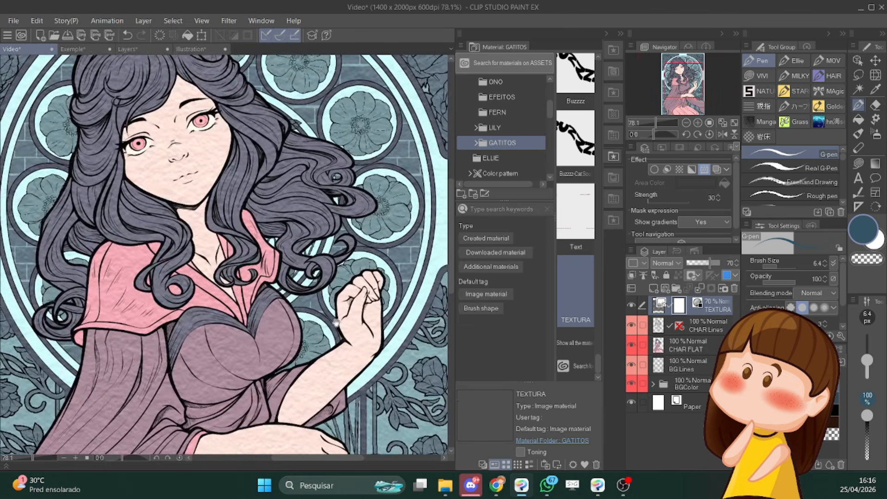
pyautogui.scroll(-1, 282, 305)
pyautogui.moveTo(282, 305); pyautogui.dragTo(292, 264)
pyautogui.moveTo(283, 252); pyautogui.dragTo(347, 322)
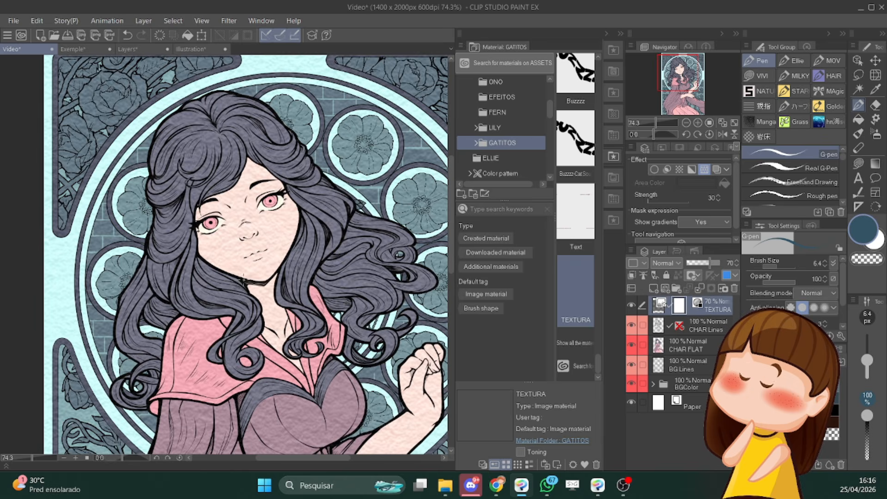
# Step: Examine the paper texture up close on the face, hair and dress, and across the whole illustration
pyautogui.scroll(6, 220, 266)
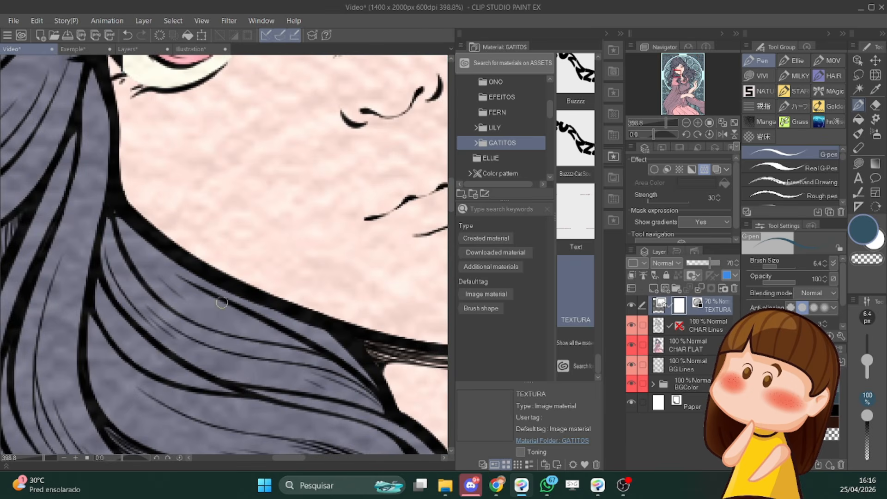
pyautogui.scroll(-6, 234, 313)
pyautogui.scroll(7, 333, 256)
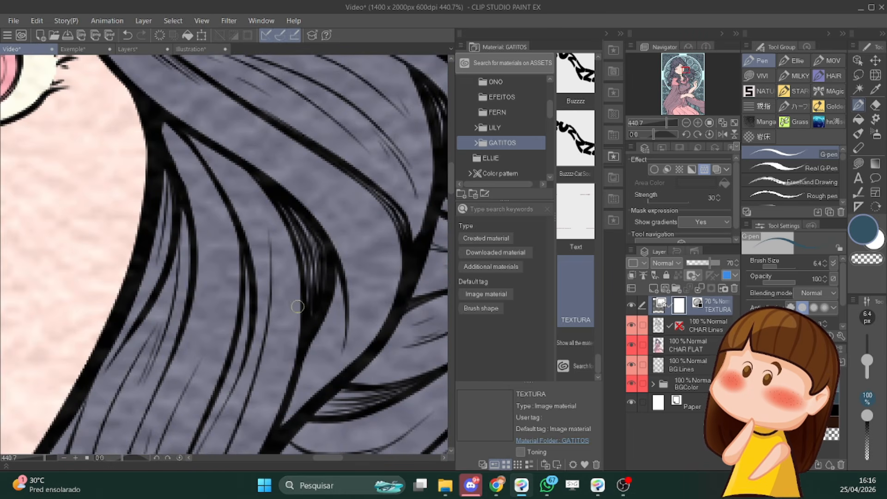
pyautogui.scroll(1, 326, 281)
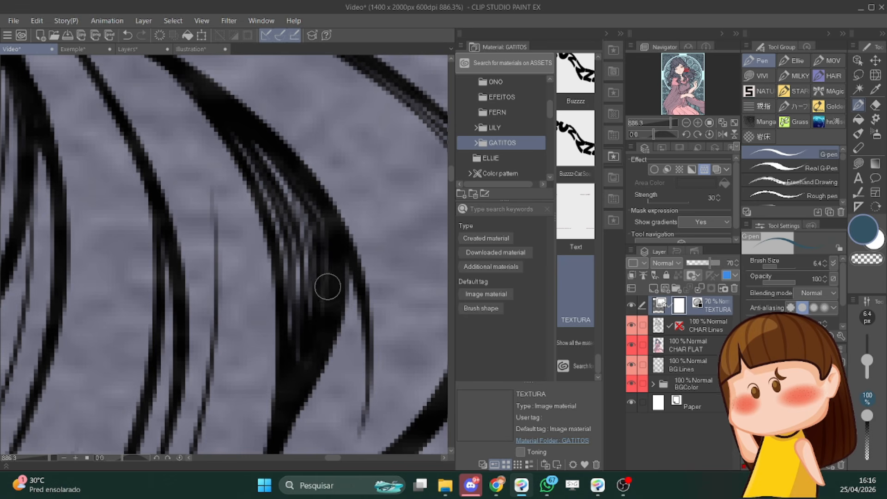
pyautogui.scroll(-8, 294, 334)
pyautogui.scroll(2, 298, 342)
pyautogui.scroll(10, 301, 351)
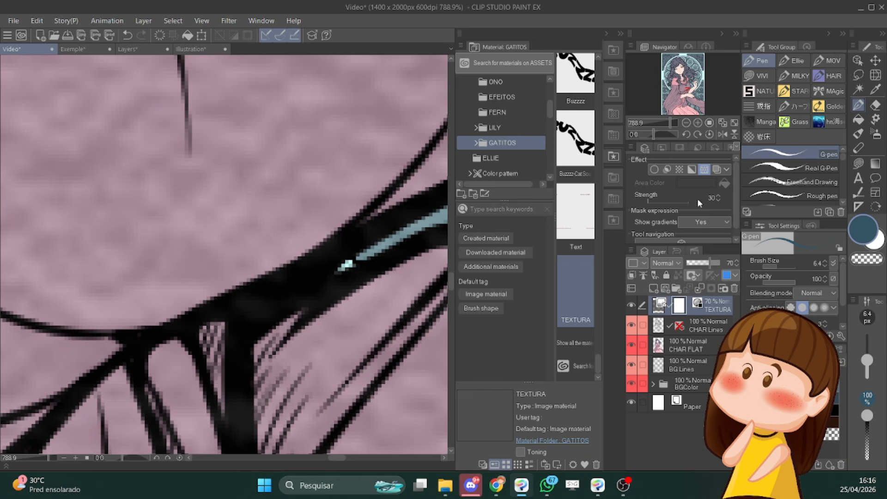
pyautogui.scroll(-12, 288, 368)
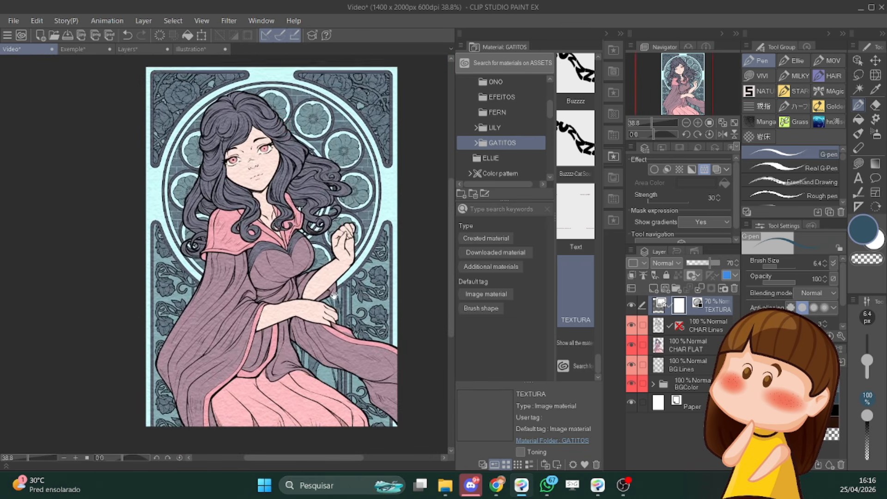
pyautogui.scroll(2, 331, 270)
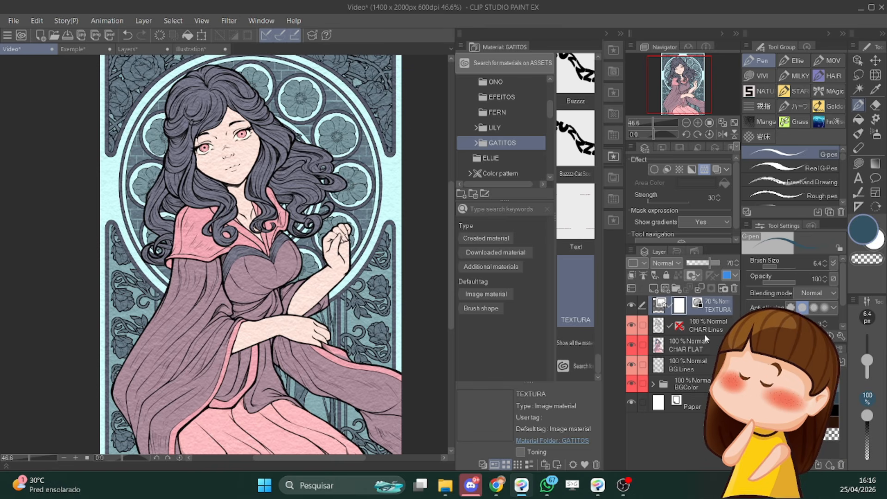
# Step: Add a layer mask to CHAR FLAT with Mask Outside Selection to hide all its colors, and inspect the exposed line art
pyautogui.click(690, 351)
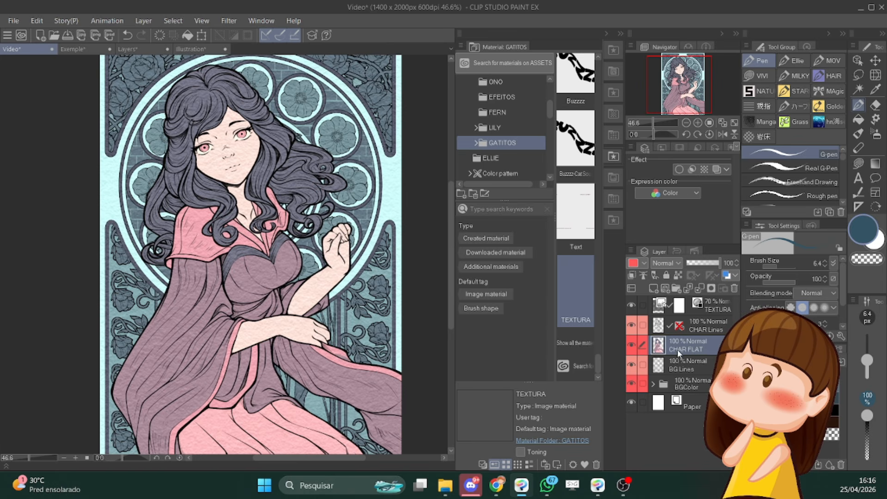
pyautogui.rightClick(695, 347)
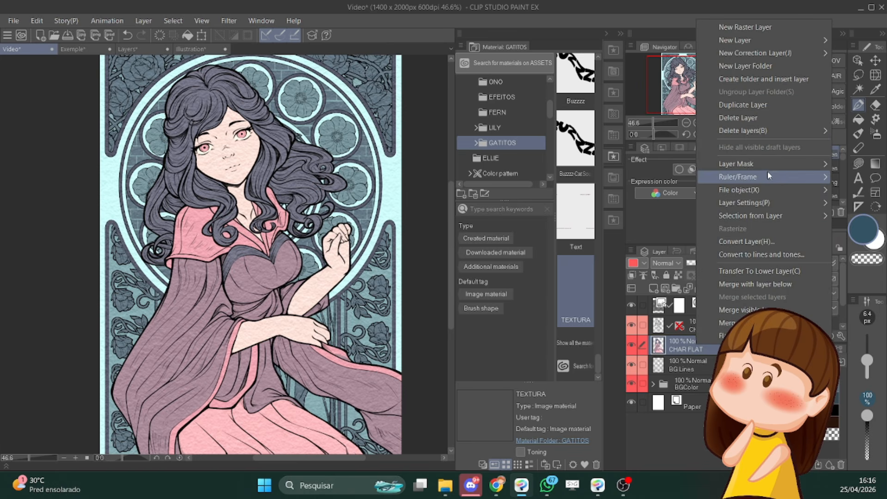
pyautogui.moveTo(767, 162)
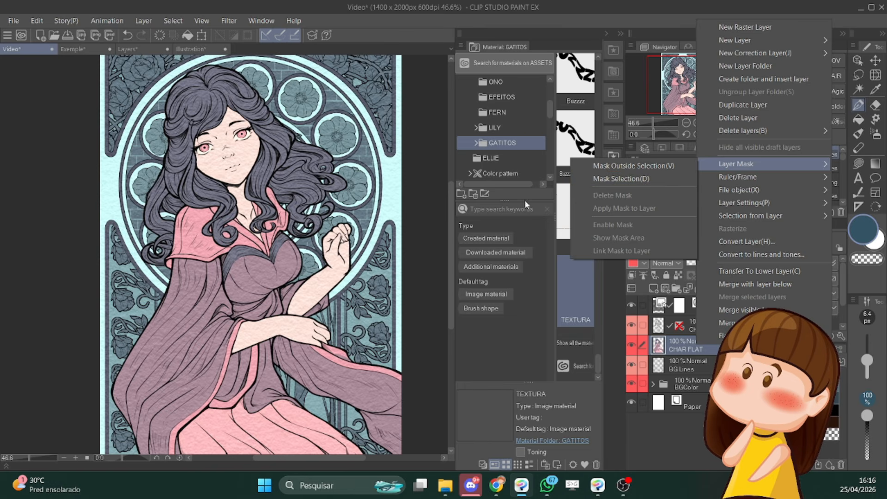
pyautogui.click(648, 165)
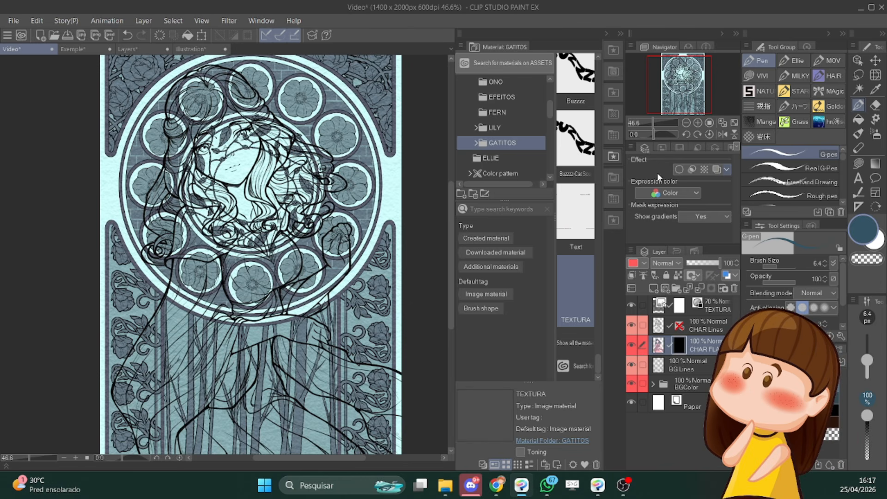
pyautogui.scroll(5, 272, 170)
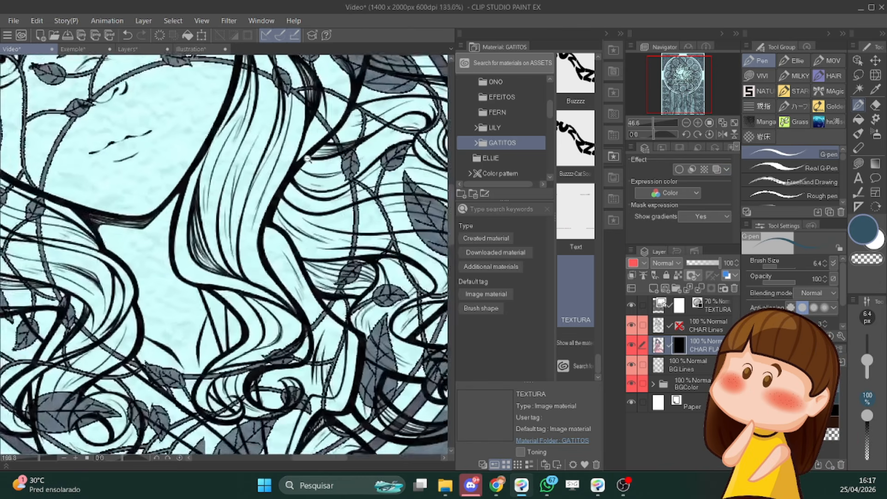
pyautogui.scroll(-5, 268, 171)
pyautogui.scroll(5, 259, 250)
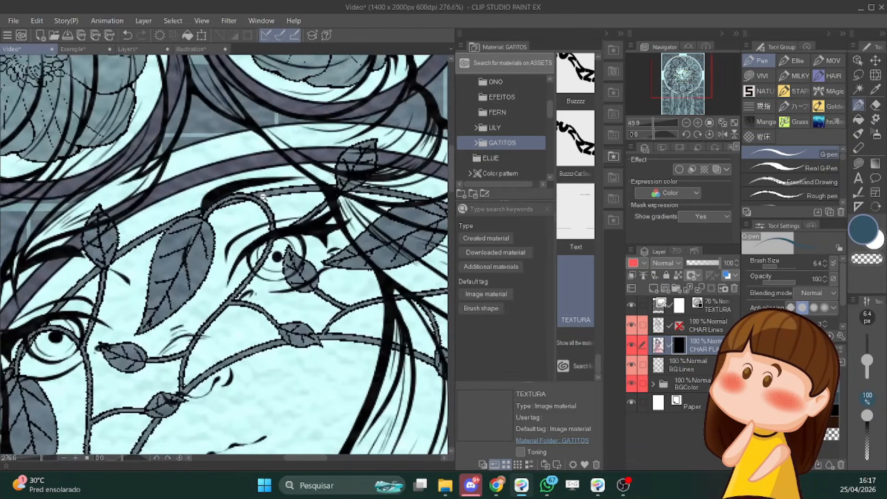
pyautogui.scroll(-3, 245, 256)
pyautogui.moveTo(246, 256); pyautogui.dragTo(255, 132)
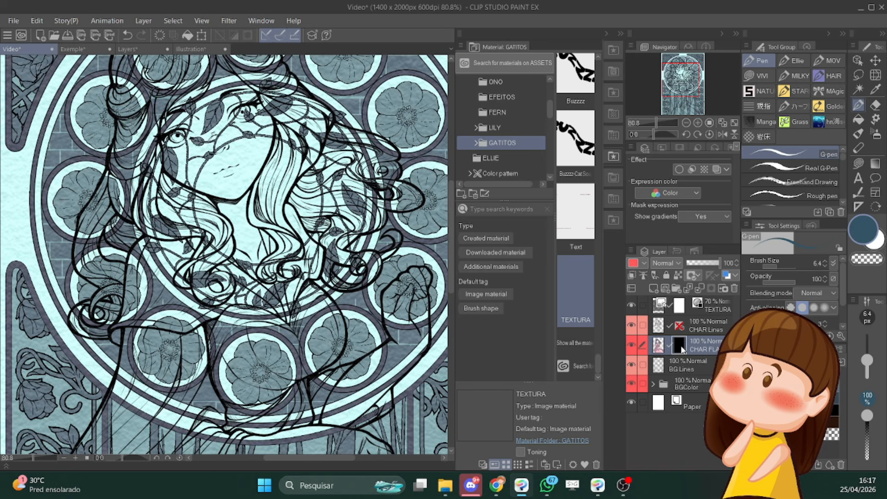
# Step: Paint on the CHAR FLAT mask with the Wet wash brush at size 228.2 to partially reveal the character's colors
pyautogui.click(858, 133)
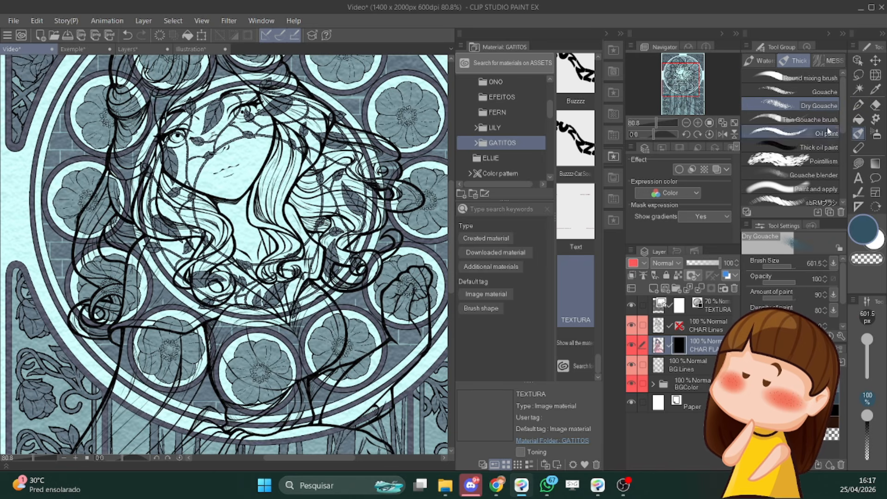
pyautogui.click(761, 60)
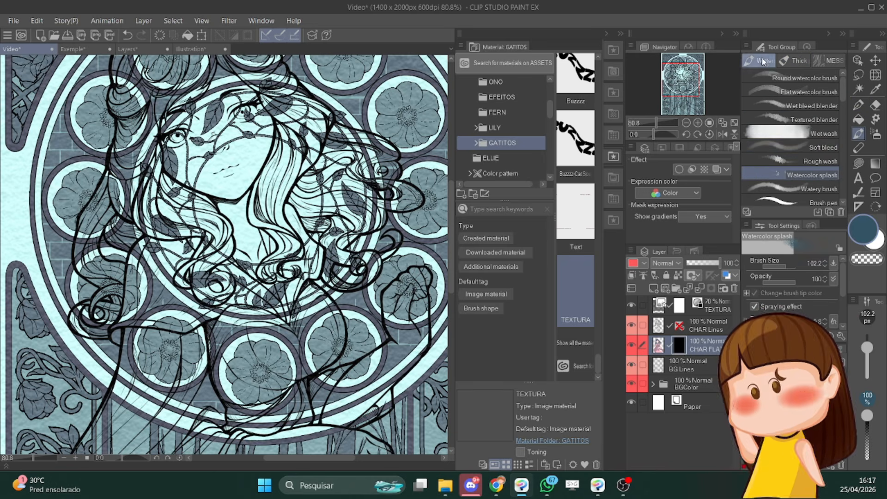
pyautogui.click(813, 132)
pyautogui.scroll(-4, 365, 272)
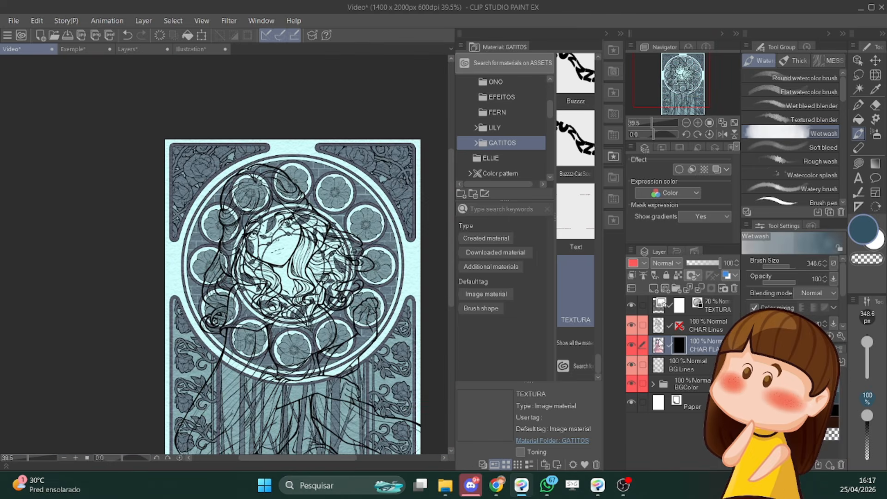
pyautogui.press(']')
pyautogui.moveTo(272, 247)
pyautogui.mouseDown()
pyautogui.moveTo(305, 219)
pyautogui.moveTo(267, 192)
pyautogui.moveTo(211, 298)
pyautogui.moveTo(305, 286)
pyautogui.moveTo(342, 236)
pyautogui.moveTo(360, 342)
pyautogui.moveTo(295, 406)
pyautogui.mouseUp()
pyautogui.moveTo(277, 363); pyautogui.dragTo(252, 278)
pyautogui.moveTo(249, 282)
pyautogui.mouseDown()
pyautogui.moveTo(176, 349)
pyautogui.moveTo(219, 386)
pyautogui.moveTo(305, 315)
pyautogui.moveTo(331, 395)
pyautogui.moveTo(261, 392)
pyautogui.moveTo(349, 405)
pyautogui.moveTo(253, 276)
pyautogui.moveTo(224, 287)
pyautogui.mouseUp()
pyautogui.moveTo(313, 286); pyautogui.dragTo(327, 263)
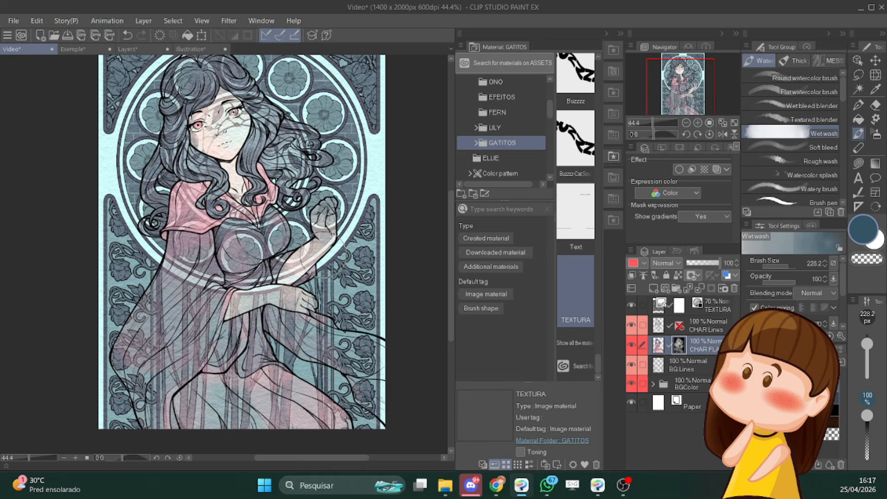
# Step: Load the CHAR FLAT character shape as a selection and group BG Lines and BGColor into a folder named BG
pyautogui.keyDown('ctrl'); pyautogui.click(658, 346); pyautogui.keyUp('ctrl')
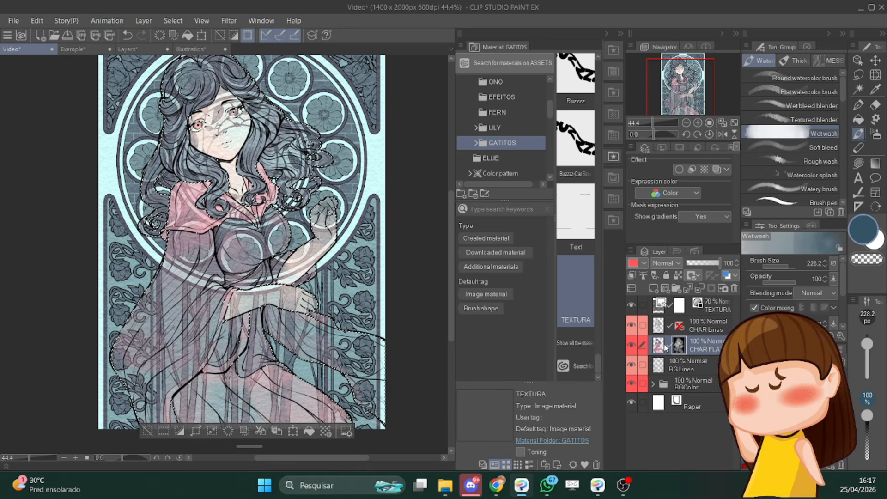
pyautogui.scroll(3, 286, 91)
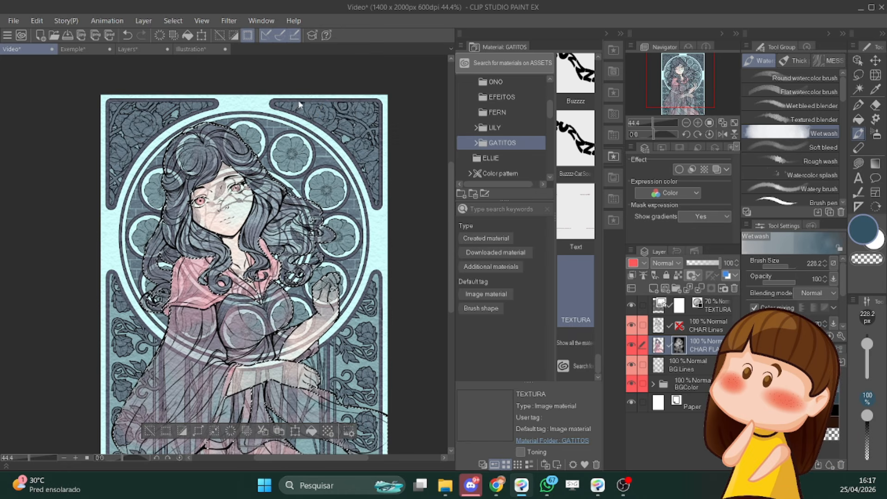
pyautogui.click(688, 386)
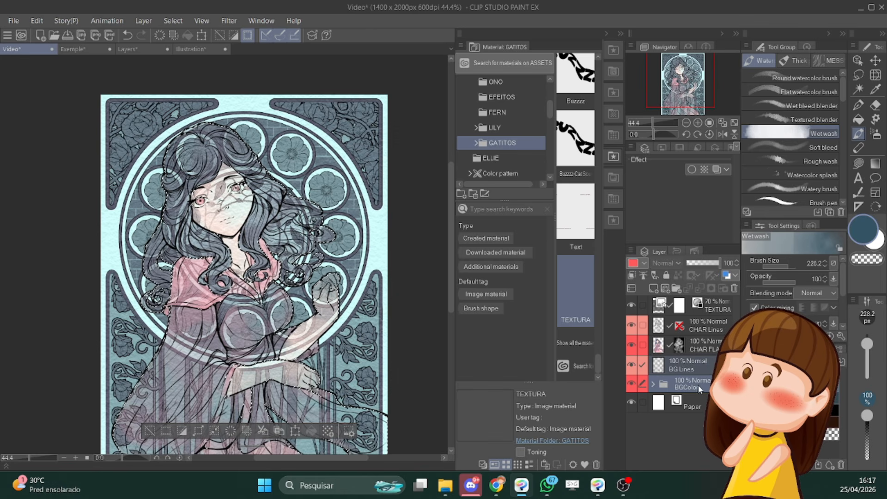
pyautogui.hotkey('ctrl', 'g')
pyautogui.write('BG')
pyautogui.press('Return')
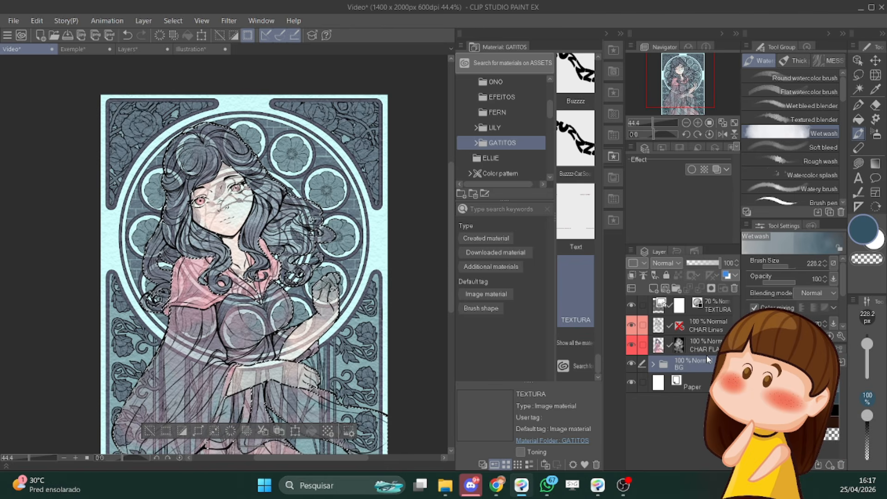
# Step: Add a layer mask to the BG folder with Mask Selection so the background is hidden behind the character
pyautogui.rightClick(701, 368)
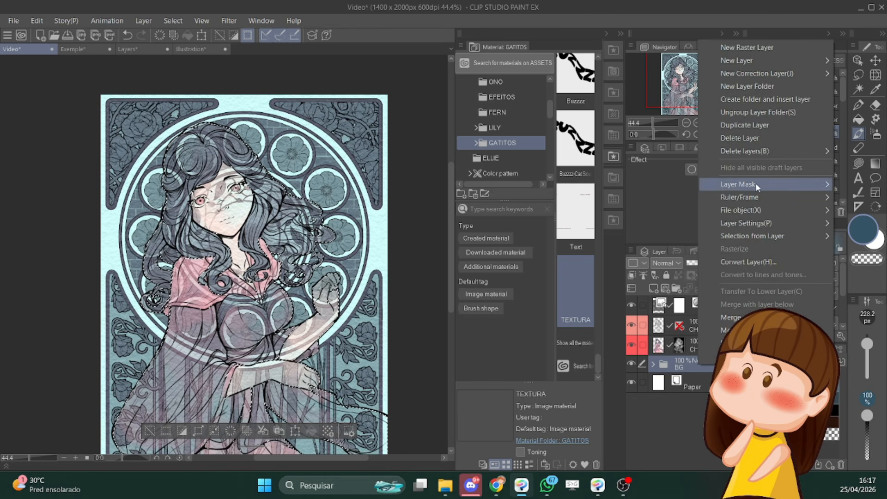
pyautogui.moveTo(755, 184)
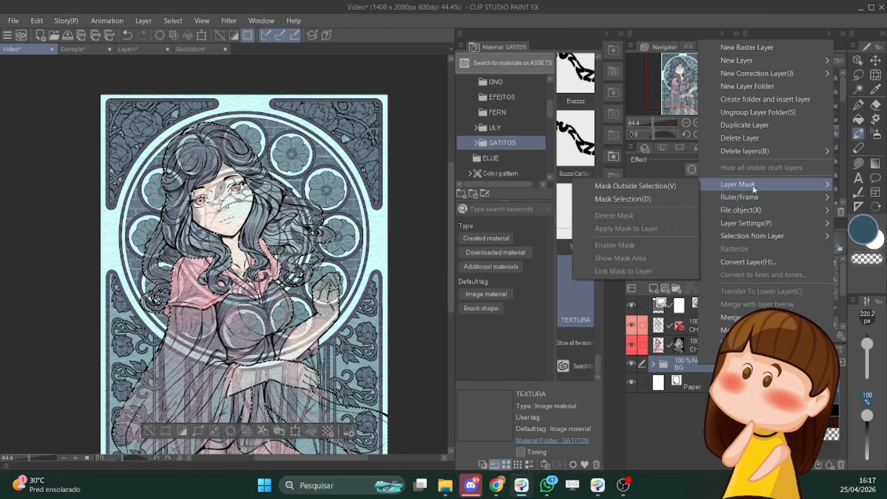
pyautogui.click(645, 200)
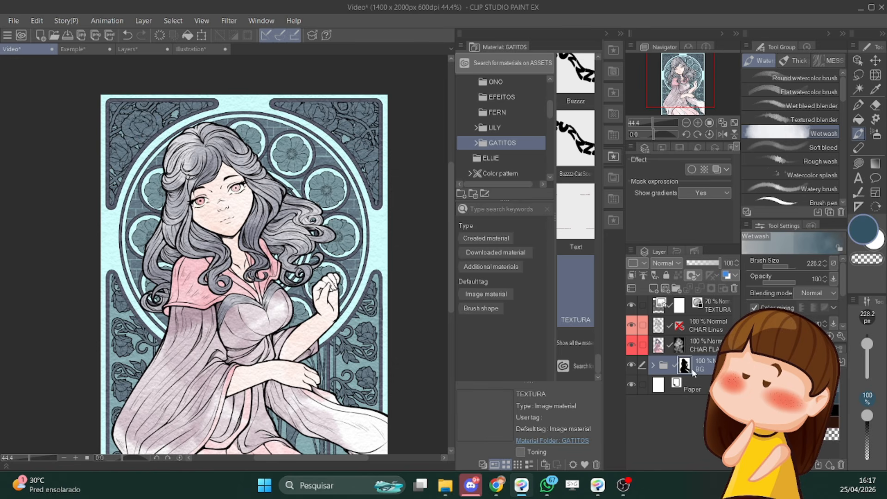
# Step: Paint on the CHAR FLAT mask with the Wet wash brush at size 228.2 to reveal more of the hair and dress colors
pyautogui.click(695, 345)
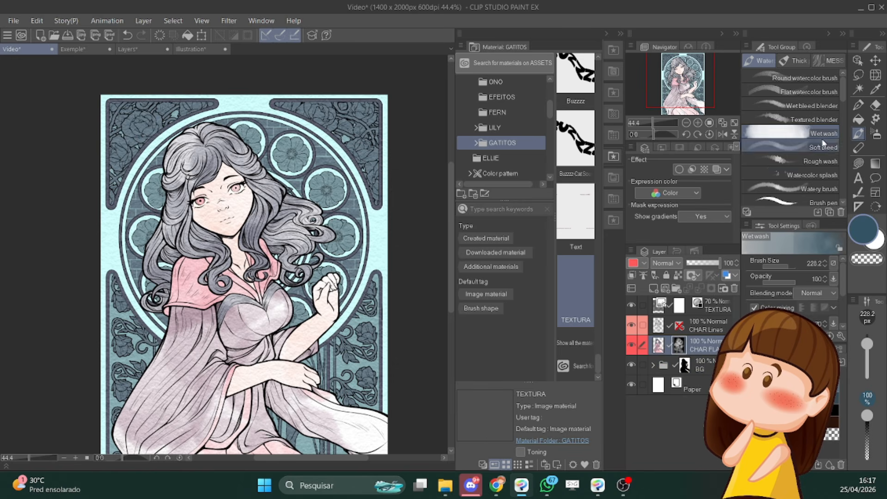
pyautogui.moveTo(323, 231)
pyautogui.mouseDown()
pyautogui.moveTo(189, 141)
pyautogui.moveTo(194, 280)
pyautogui.moveTo(173, 427)
pyautogui.mouseUp()
pyautogui.moveTo(309, 394)
pyautogui.mouseDown()
pyautogui.moveTo(294, 274)
pyautogui.moveTo(268, 196)
pyautogui.mouseUp()
pyautogui.moveTo(297, 103); pyautogui.dragTo(298, 109)
pyautogui.moveTo(237, 83); pyautogui.dragTo(247, 212)
pyautogui.moveTo(206, 163); pyautogui.dragTo(167, 238)
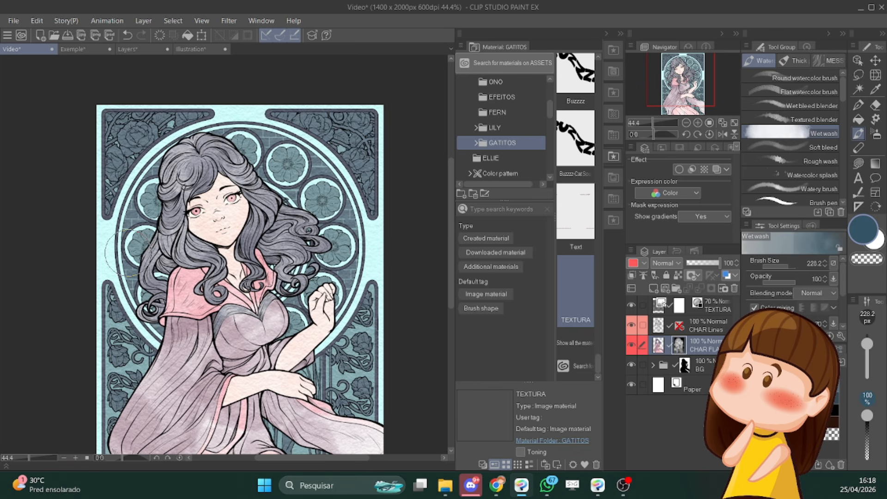
# Step: Dab and stroke splashes on the CHAR FLAT mask across the dress, sleeves and skirt with the Watercolor splash brush at size 282.7
pyautogui.click(806, 172)
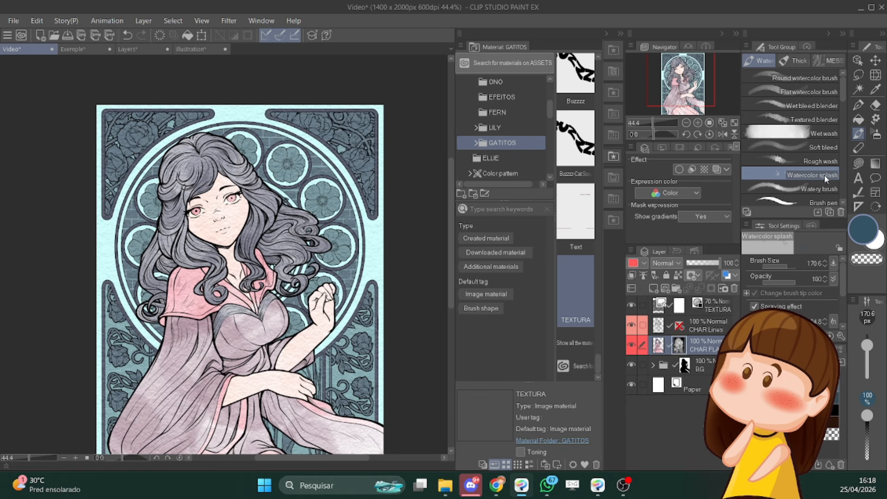
pyautogui.moveTo(222, 188); pyautogui.dragTo(224, 217)
pyautogui.moveTo(251, 379); pyautogui.dragTo(269, 271)
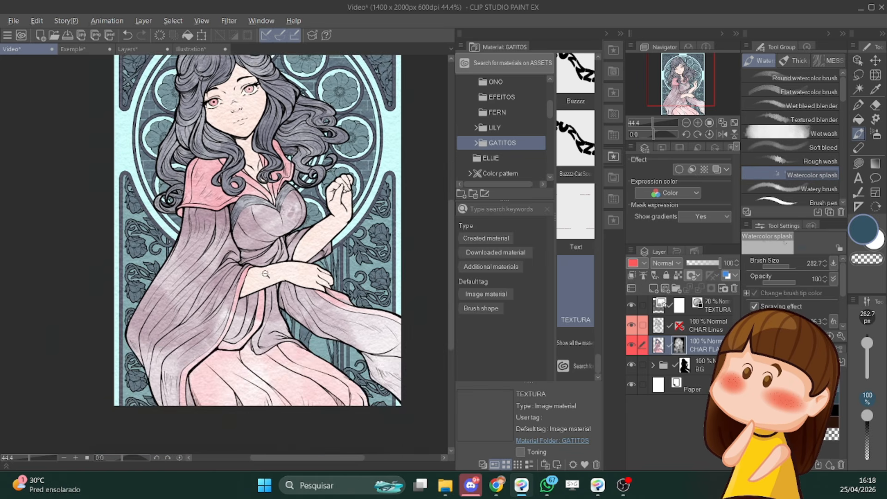
pyautogui.scroll(2, 270, 273)
pyautogui.click(318, 170)
pyautogui.click(289, 213)
pyautogui.click(130, 259)
pyautogui.click(100, 409)
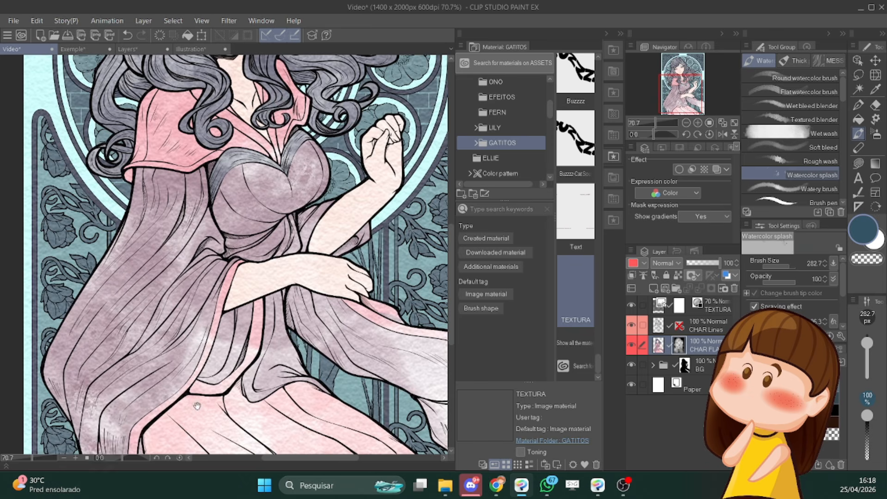
pyautogui.moveTo(176, 430); pyautogui.dragTo(208, 251)
pyautogui.click(172, 254)
pyautogui.moveTo(379, 341); pyautogui.dragTo(241, 470)
pyautogui.click(335, 380)
pyautogui.click(256, 283)
pyautogui.moveTo(261, 256); pyautogui.dragTo(252, 464)
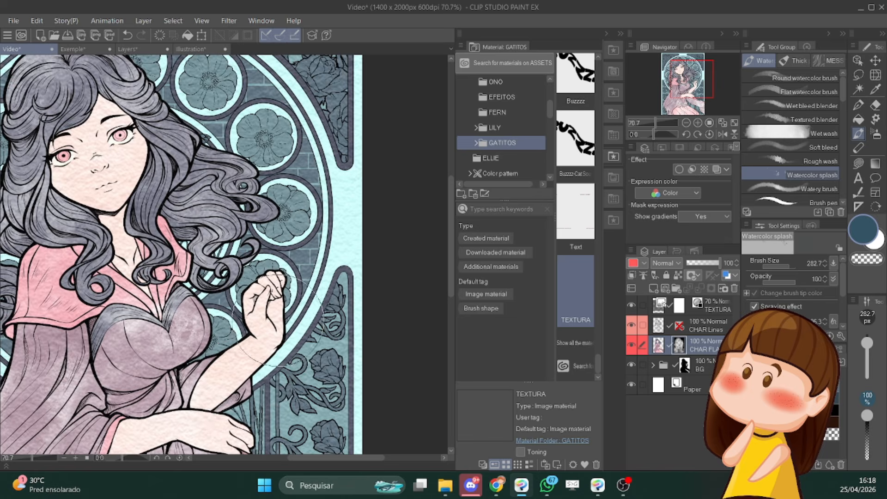
# Step: Vary the CHAR FLAT mask over the hair with Watercolor splash dabs, using transparent color for some and the drawing color for others
pyautogui.moveTo(278, 321); pyautogui.dragTo(326, 367)
pyautogui.press('c')
pyautogui.click(129, 159)
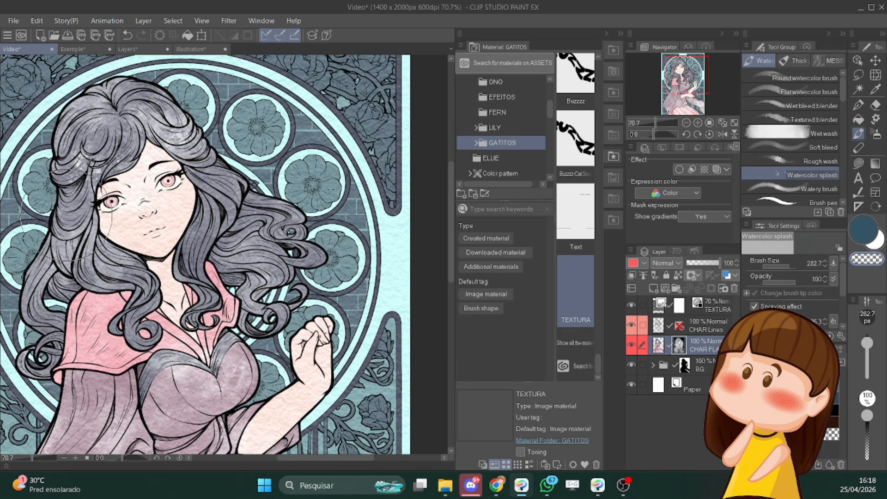
pyautogui.press('c')
pyautogui.click(172, 134)
pyautogui.moveTo(78, 190); pyautogui.dragTo(82, 245)
# Step: Add more Watercolor splash dabs on the CHAR FLAT mask over the lower dress and skirt
pyautogui.scroll(-3, 203, 298)
pyautogui.moveTo(241, 311)
pyautogui.mouseDown()
pyautogui.moveTo(255, 211)
pyautogui.moveTo(248, 211)
pyautogui.mouseUp()
pyautogui.scroll(2, 178, 298)
pyautogui.moveTo(172, 402); pyautogui.dragTo(246, 305)
pyautogui.click(138, 367)
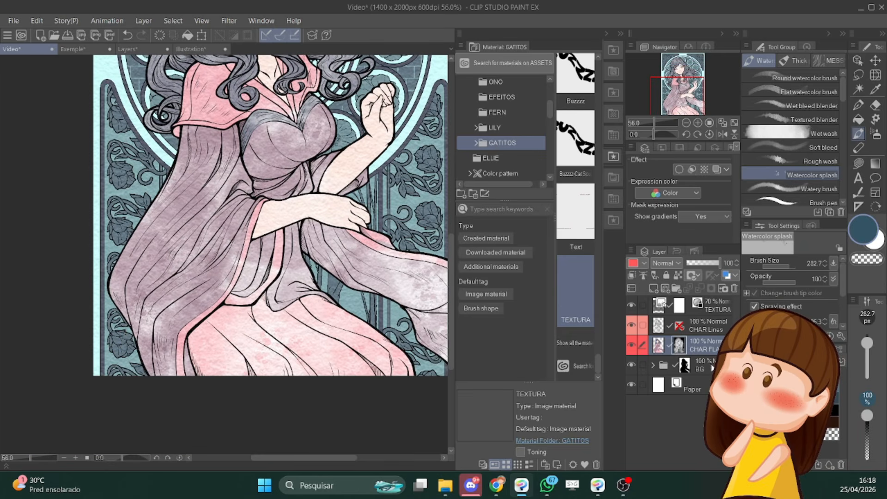
# Step: Add a new raster layer above CHAR Lines with TEXTURA hidden, and set the eyedropper to pick the displayed color
pyautogui.click(712, 367)
pyautogui.click(653, 288)
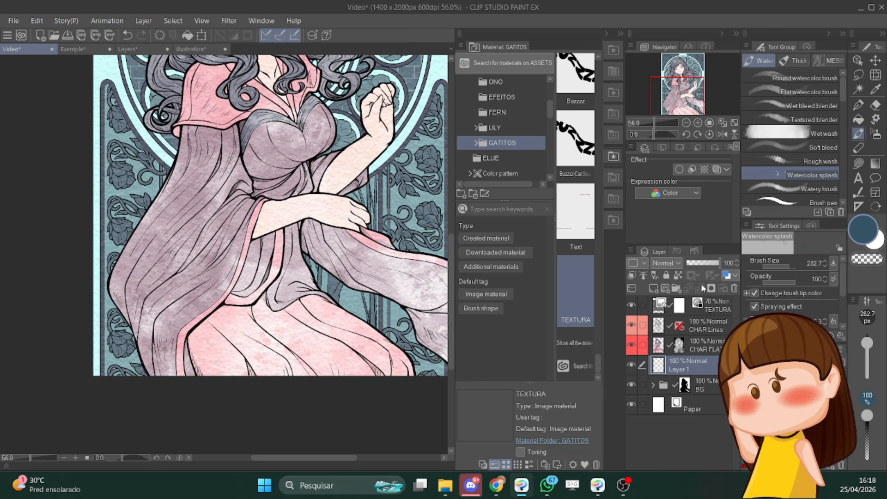
pyautogui.click(876, 90)
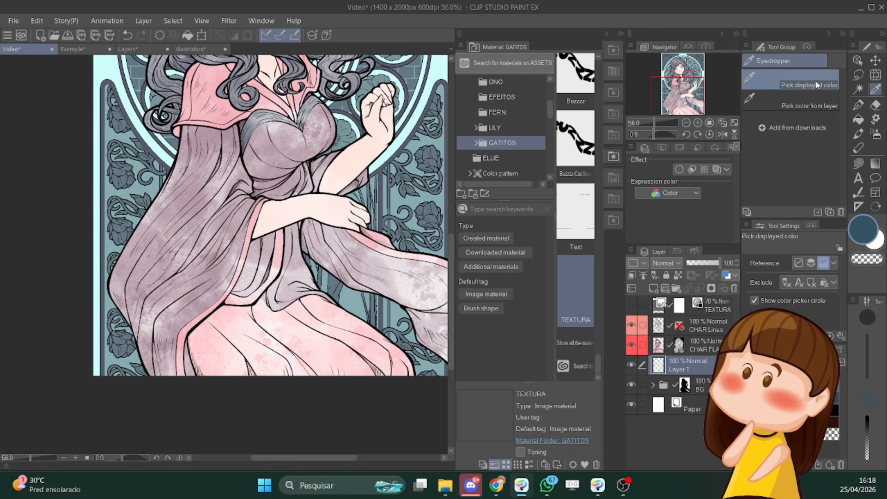
pyautogui.moveTo(713, 371); pyautogui.dragTo(716, 321)
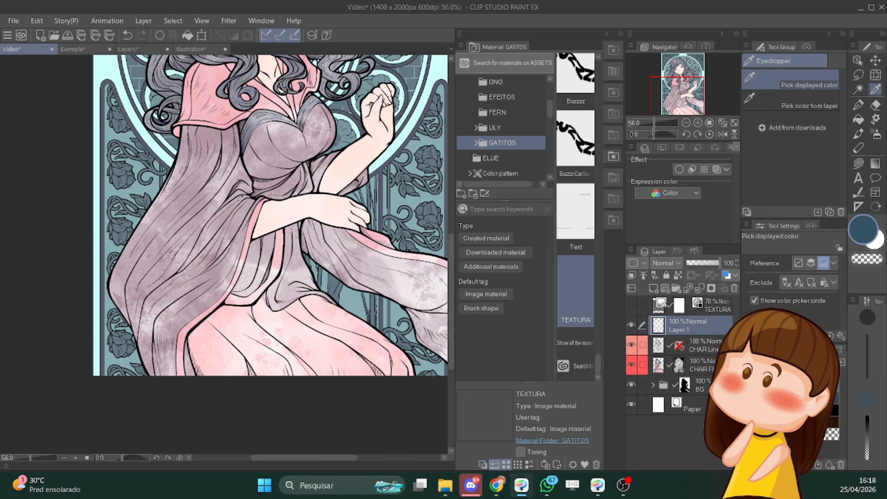
# Step: Splash sampled mauve and teal across the outer sleeve outline on Layer 1 with the Watercolor splash brush at size 79.1
pyautogui.click(859, 134)
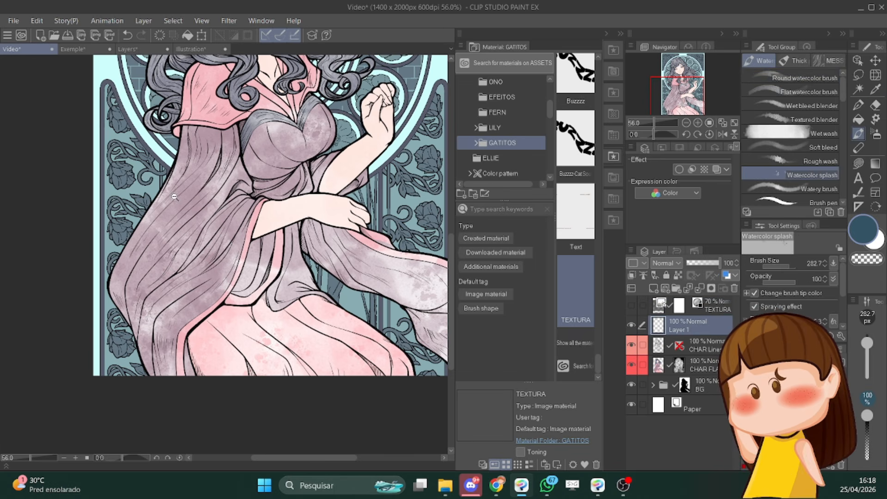
pyautogui.scroll(4, 170, 222)
pyautogui.keyDown('alt'); pyautogui.click(163, 228); pyautogui.keyUp('alt')
pyautogui.moveTo(166, 227); pyautogui.dragTo(169, 224)
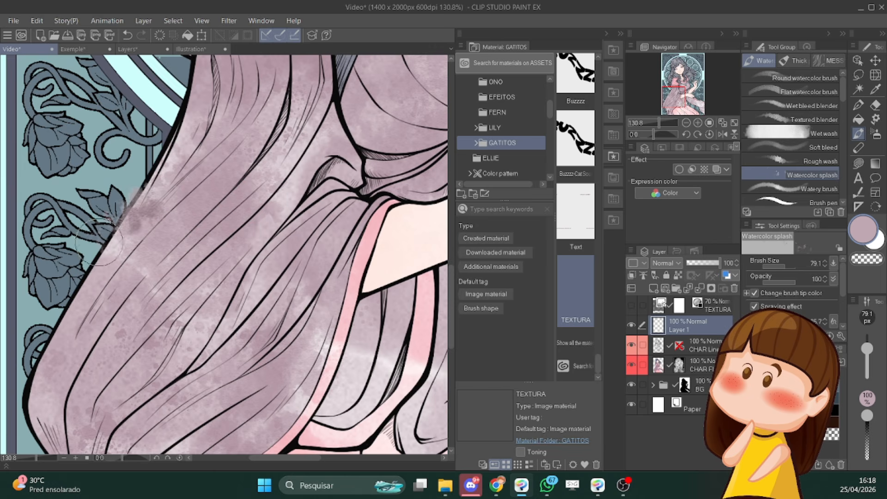
pyautogui.keyDown('alt'); pyautogui.click(127, 178); pyautogui.keyUp('alt')
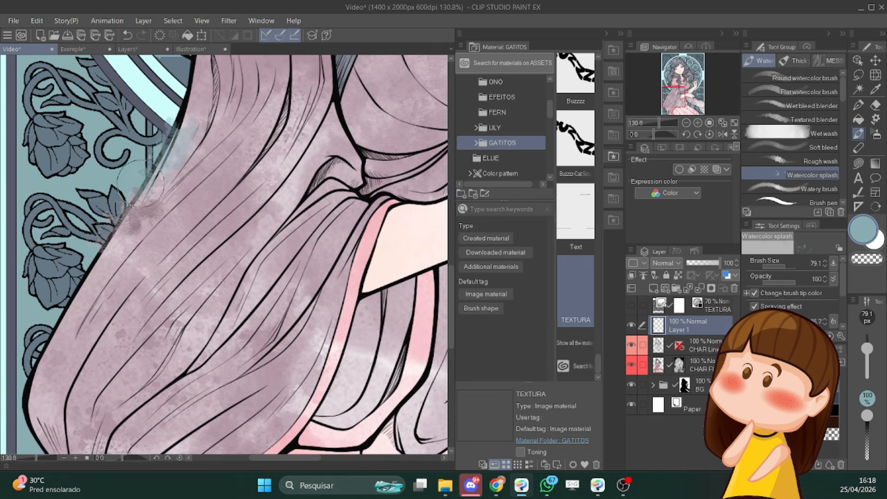
# Step: Splash sampled pink and mauve over the outlines of the skirt and lower sleeve hem on Layer 1
pyautogui.scroll(-4, 159, 157)
pyautogui.scroll(4, 227, 277)
pyautogui.keyDown('alt'); pyautogui.click(233, 277); pyautogui.keyUp('alt')
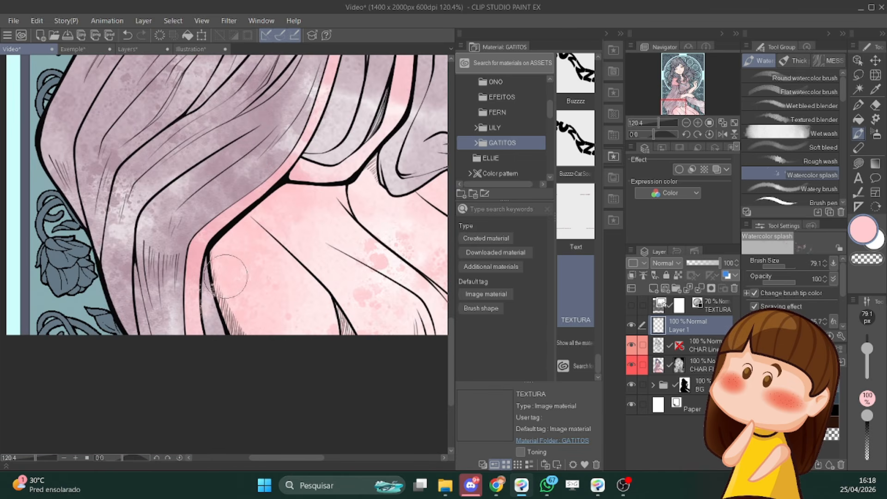
pyautogui.keyDown('alt'); pyautogui.click(123, 261); pyautogui.keyUp('alt')
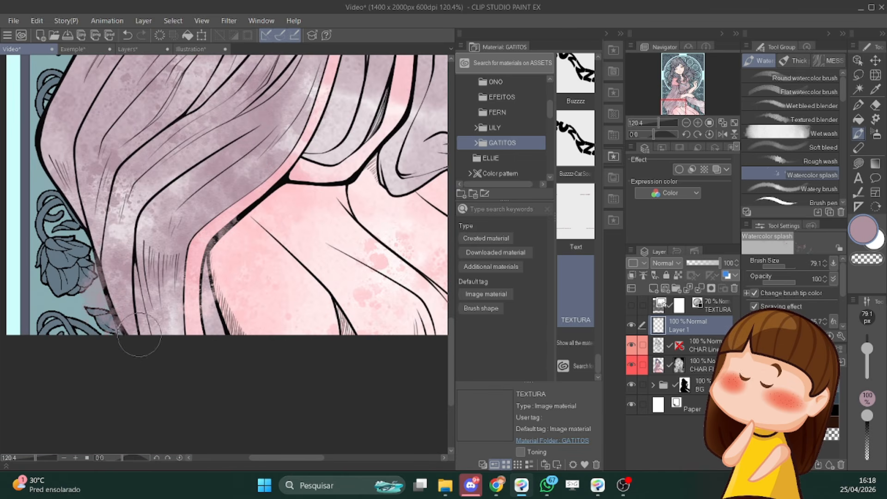
pyautogui.scroll(-4, 144, 358)
# Step: Splash sampled pale cyan from the background ring over the hair above both shoulders on Layer 1
pyautogui.scroll(4, 154, 194)
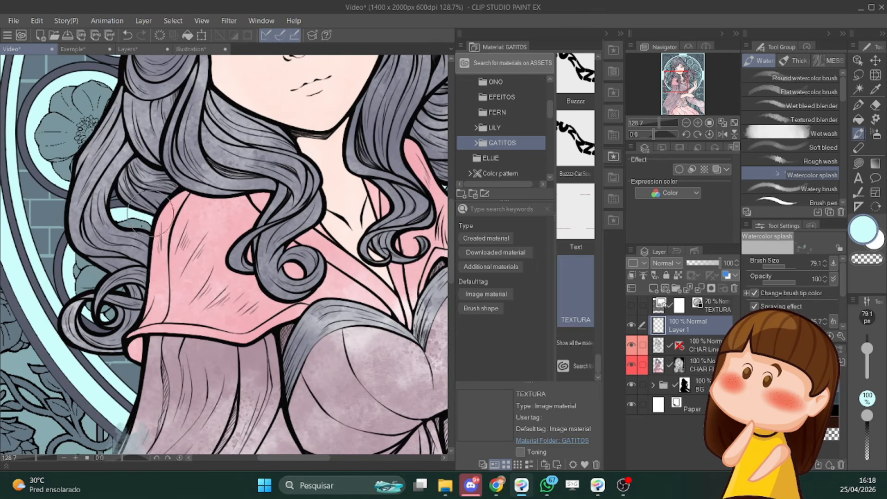
pyautogui.moveTo(151, 211); pyautogui.dragTo(167, 197)
pyautogui.scroll(-2, 197, 240)
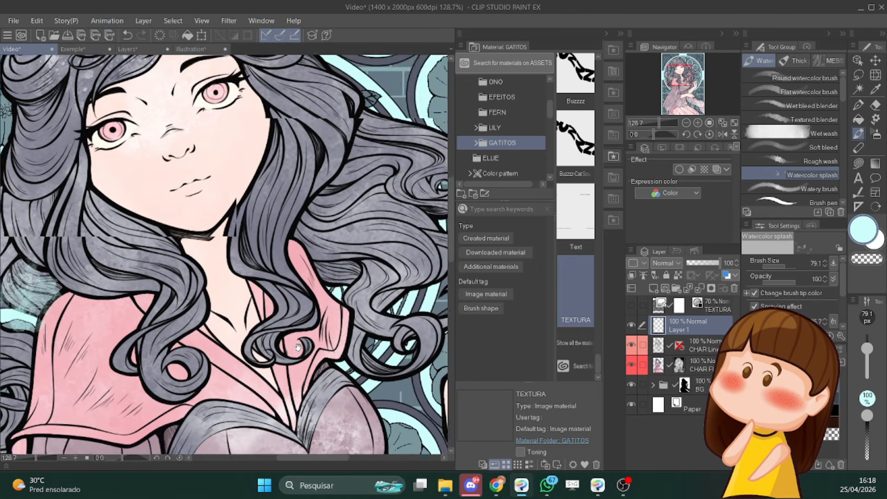
pyautogui.scroll(3, 240, 240)
pyautogui.moveTo(228, 242)
pyautogui.mouseDown()
pyautogui.moveTo(247, 245)
pyautogui.moveTo(234, 259)
pyautogui.mouseUp()
pyautogui.scroll(-5, 300, 267)
pyautogui.scroll(5, 301, 267)
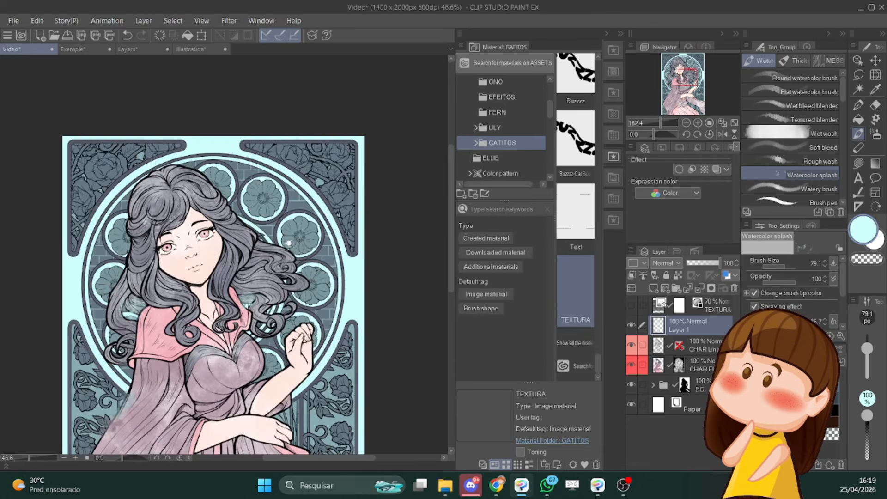
# Step: Splash the sampled skin tone over the hair strands beside the cheek and jaw on Layer 1
pyautogui.keyDown('alt'); pyautogui.click(227, 222); pyautogui.keyUp('alt')
pyautogui.moveTo(235, 242)
pyautogui.mouseDown()
pyautogui.moveTo(306, 304)
pyautogui.moveTo(321, 325)
pyautogui.mouseUp()
pyautogui.scroll(-4, 322, 319)
pyautogui.scroll(4, 199, 272)
pyautogui.keyDown('alt'); pyautogui.click(259, 273); pyautogui.keyUp('alt')
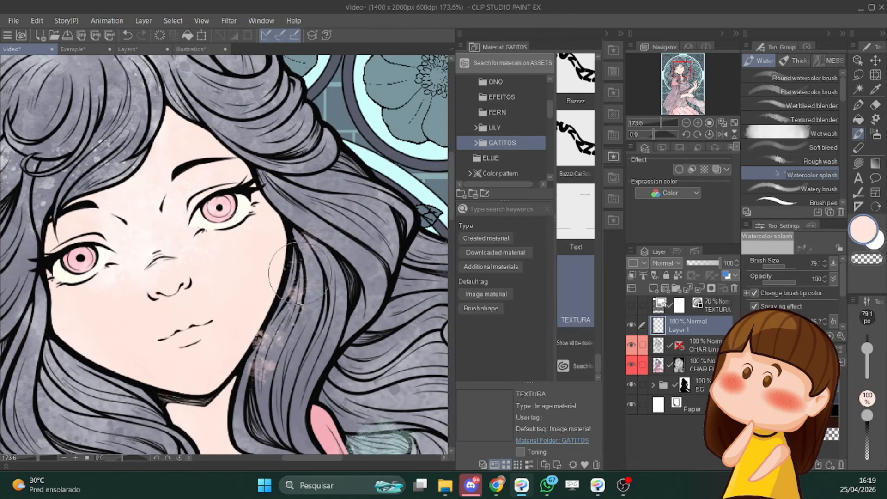
pyautogui.scroll(-1, 307, 297)
pyautogui.scroll(-5, 158, 336)
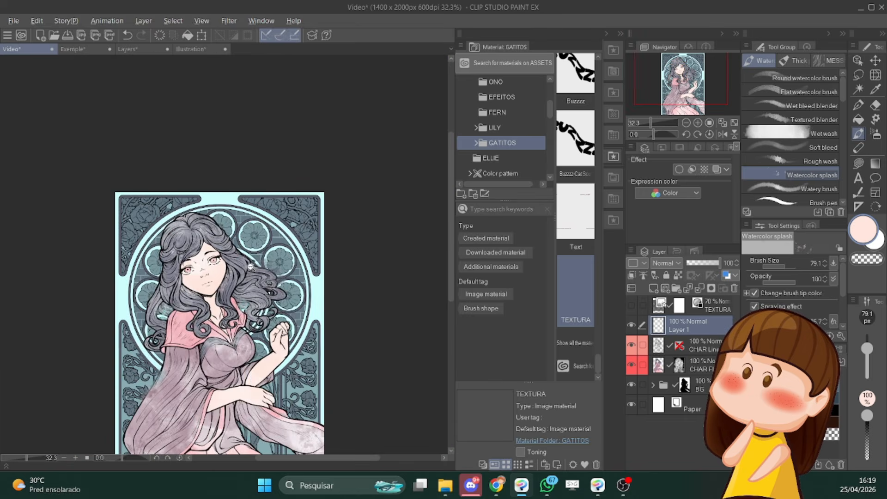
# Step: Splash the sampled gray-purple hair color over the flower circles beside the hair, enlarging the brush to 118.4
pyautogui.scroll(3, 314, 272)
pyautogui.keyDown('alt'); pyautogui.click(233, 251); pyautogui.keyUp('alt')
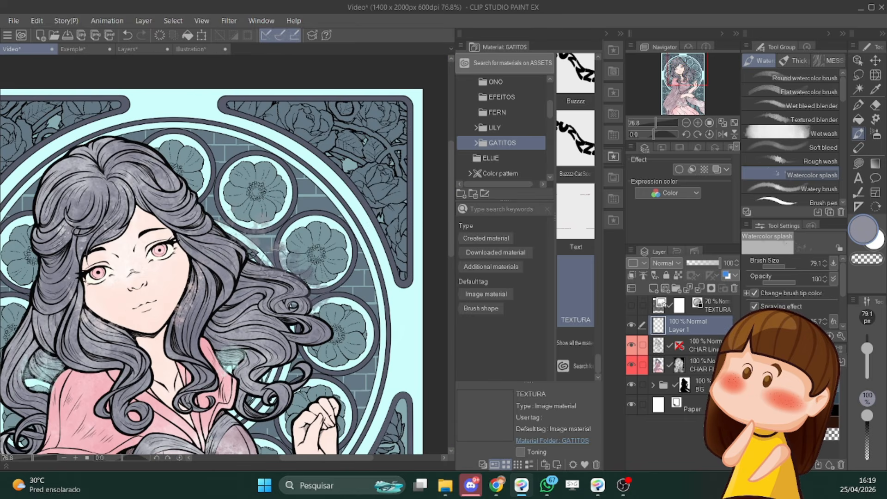
pyautogui.scroll(2, 304, 358)
pyautogui.keyDown('alt'); pyautogui.click(344, 247); pyautogui.keyUp('alt')
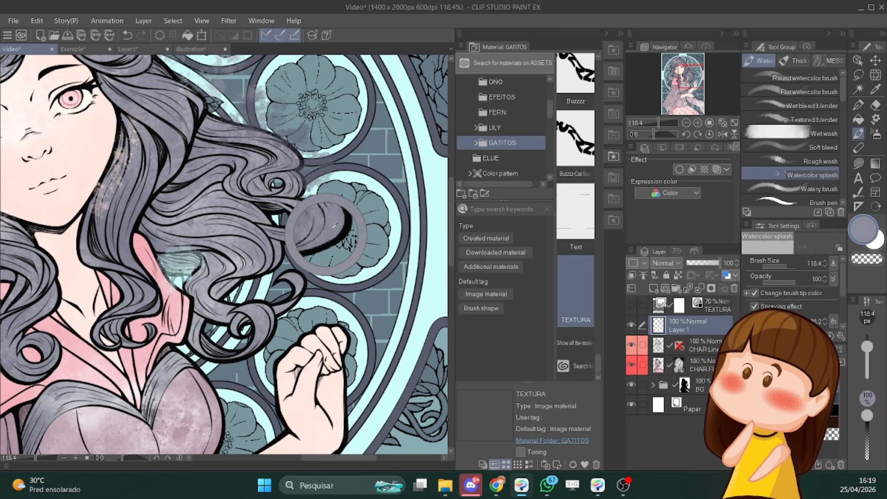
pyautogui.moveTo(439, 309)
pyautogui.mouseDown()
pyautogui.moveTo(338, 219)
pyautogui.moveTo(352, 317)
pyautogui.mouseUp()
# Step: Splash sampled pale cyan and teal over the ring and rose panel beside the raised arm on Layer 1
pyautogui.keyDown('alt'); pyautogui.click(350, 210); pyautogui.keyUp('alt')
pyautogui.moveTo(376, 388); pyautogui.dragTo(398, 157)
pyautogui.keyDown('alt'); pyautogui.click(300, 243); pyautogui.keyUp('alt')
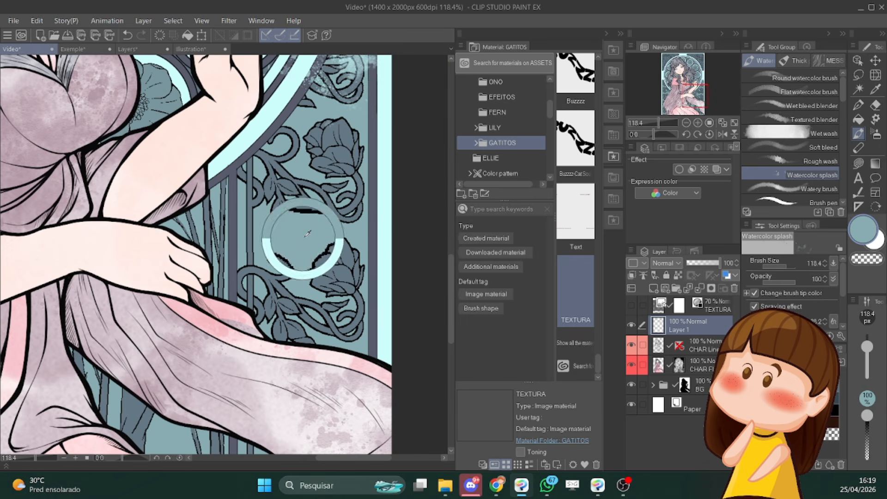
pyautogui.moveTo(236, 236); pyautogui.dragTo(259, 203)
pyautogui.moveTo(314, 296); pyautogui.dragTo(333, 120)
# Step: Splash sampled pink and mauve over the edges of the trailing sleeve beside the background panel
pyautogui.keyDown('alt'); pyautogui.click(366, 198); pyautogui.keyUp('alt')
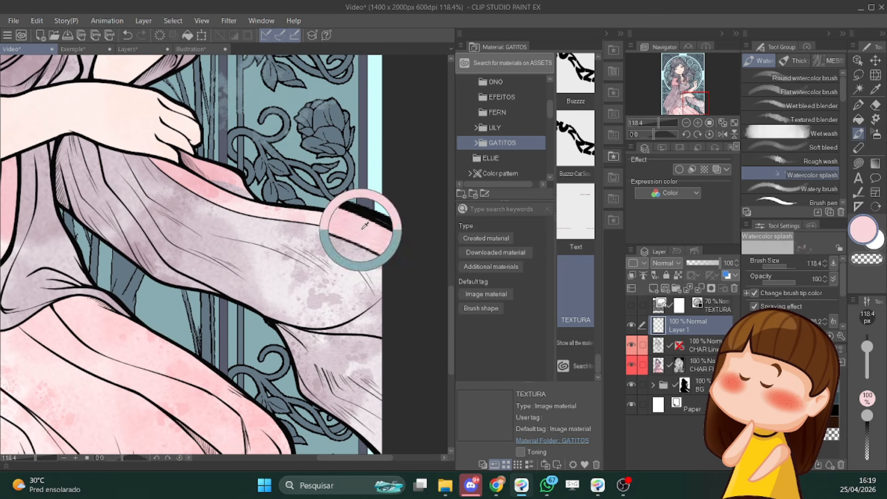
pyautogui.moveTo(360, 313); pyautogui.dragTo(389, 205)
pyautogui.keyDown('alt'); pyautogui.click(325, 221); pyautogui.keyUp('alt')
pyautogui.moveTo(318, 210); pyautogui.dragTo(327, 276)
# Step: Splash sampled blue-gray over the border of the upper-left rose corner frame on Layer 1 at brush size 118.4
pyautogui.scroll(-6, 352, 372)
pyautogui.scroll(4, 285, 297)
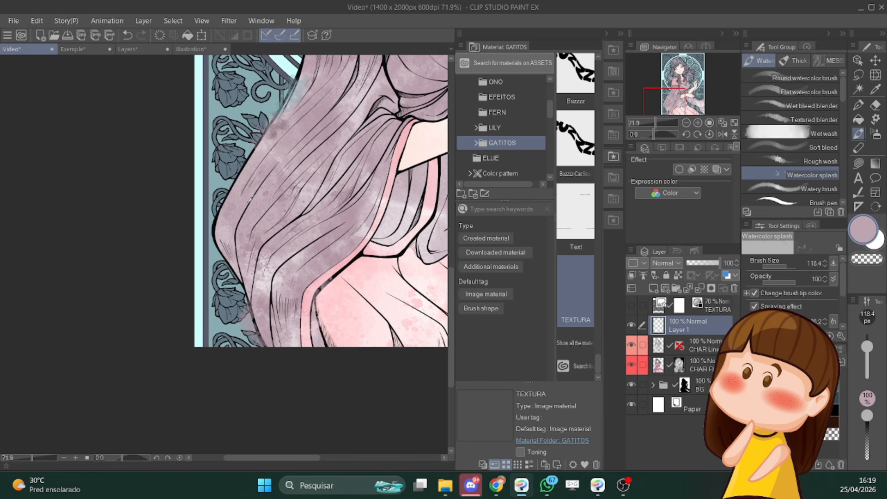
pyautogui.moveTo(246, 198); pyautogui.dragTo(180, 443)
pyautogui.scroll(2, 231, 259)
pyautogui.keyDown('alt'); pyautogui.click(213, 178); pyautogui.keyUp('alt')
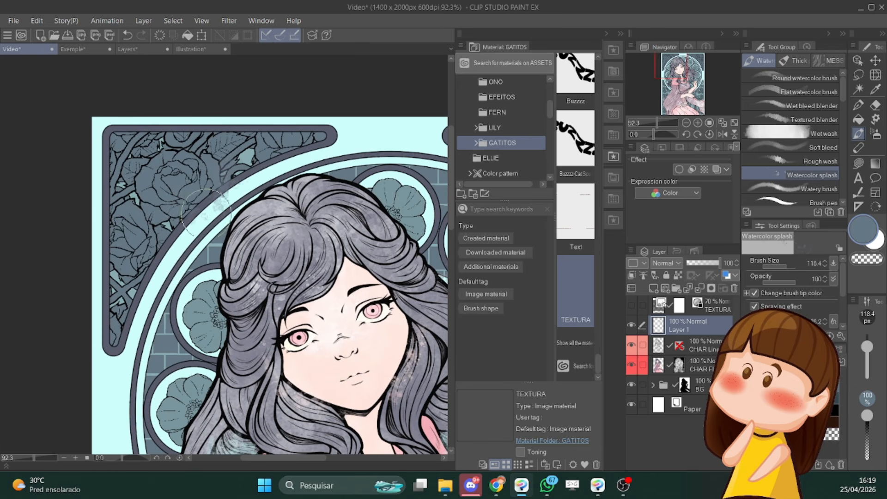
pyautogui.moveTo(115, 252); pyautogui.dragTo(103, 187)
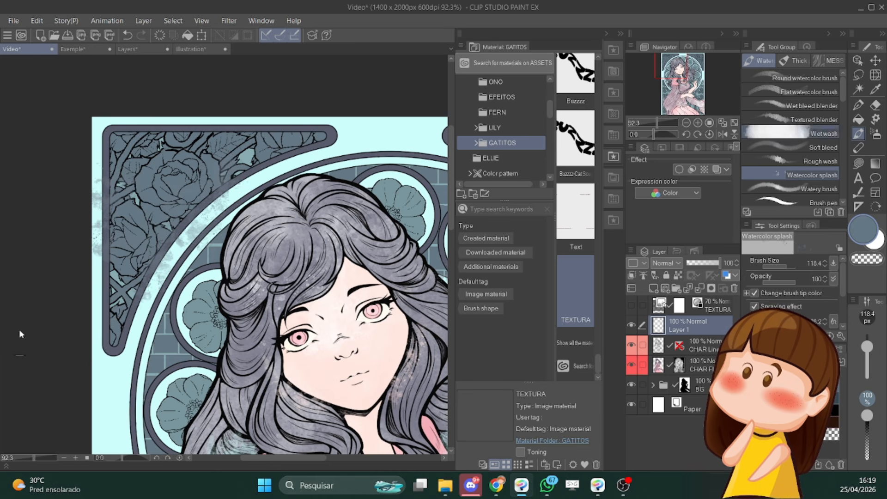
# Step: Soften the rose corner frame's outline on Layer 1 using the Textured blender at 94.6 and Rough wash at 101.5 with sampled pale cyan
pyautogui.click(825, 119)
pyautogui.moveTo(265, 124); pyautogui.dragTo(223, 124)
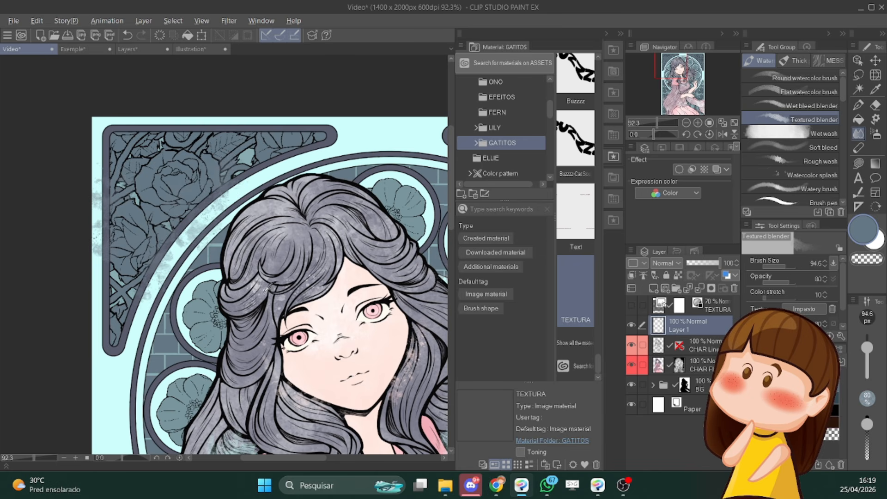
pyautogui.keyDown('alt'); pyautogui.click(246, 177); pyautogui.keyUp('alt')
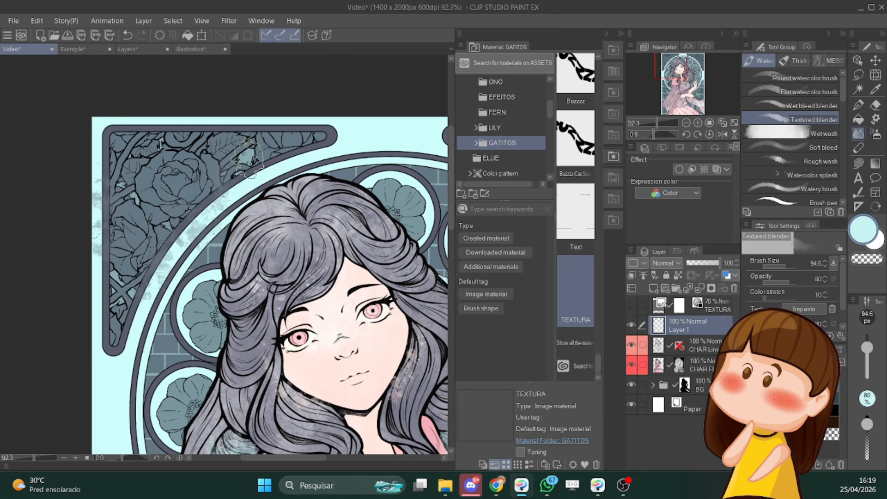
pyautogui.click(816, 160)
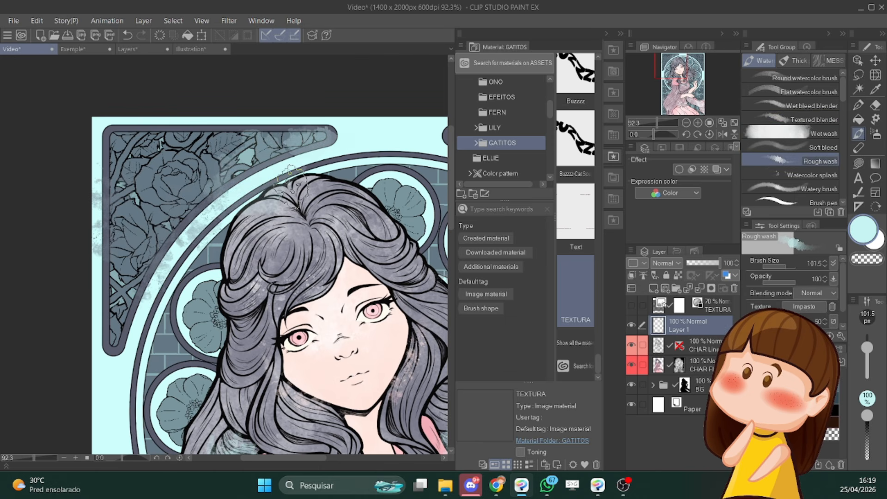
pyautogui.scroll(10, 105, 359)
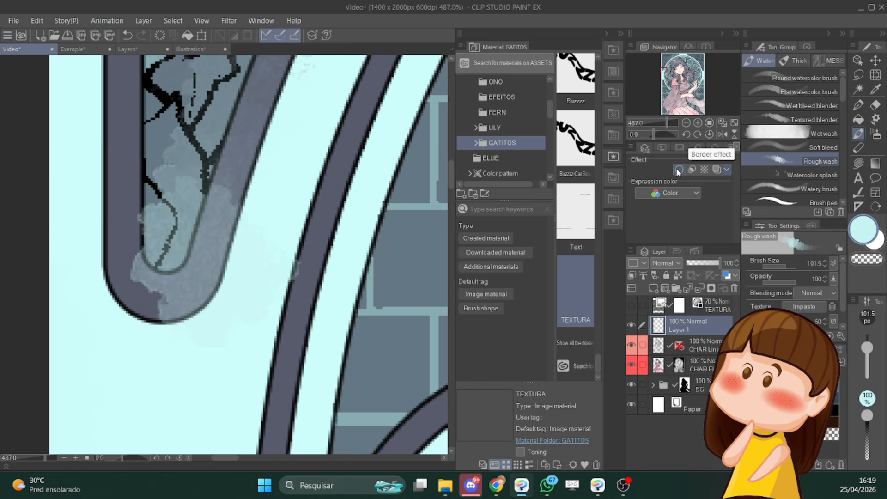
# Step: Splash sampled blue-gray over the flower ring beside the hair on Layer 1 using Rough wash at 101.5
pyautogui.scroll(-7, 207, 281)
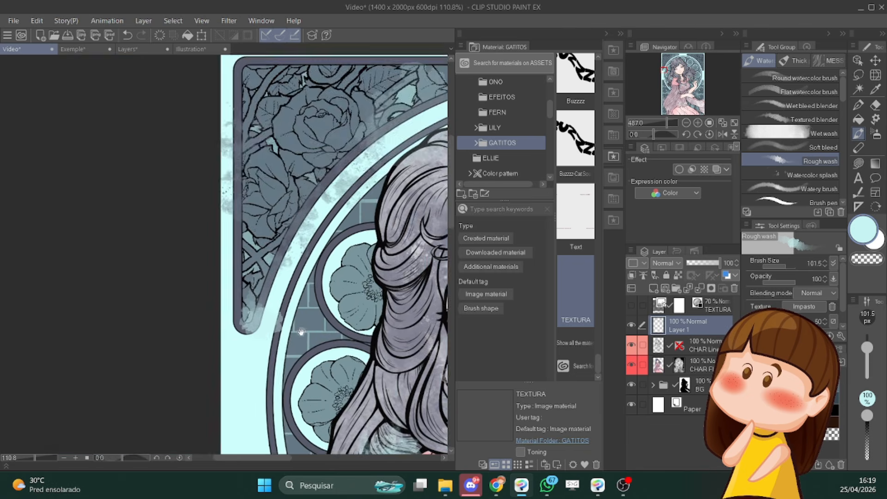
pyautogui.scroll(-5, 127, 314)
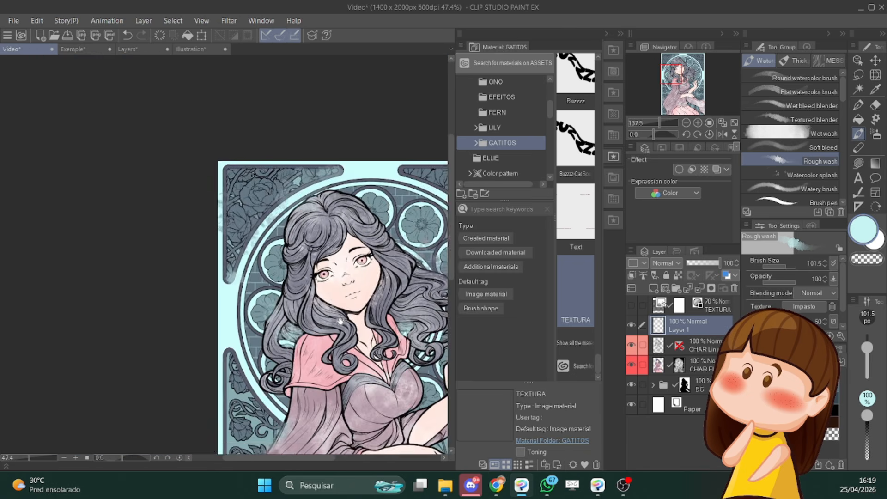
pyautogui.scroll(6, 393, 230)
pyautogui.click(388, 233)
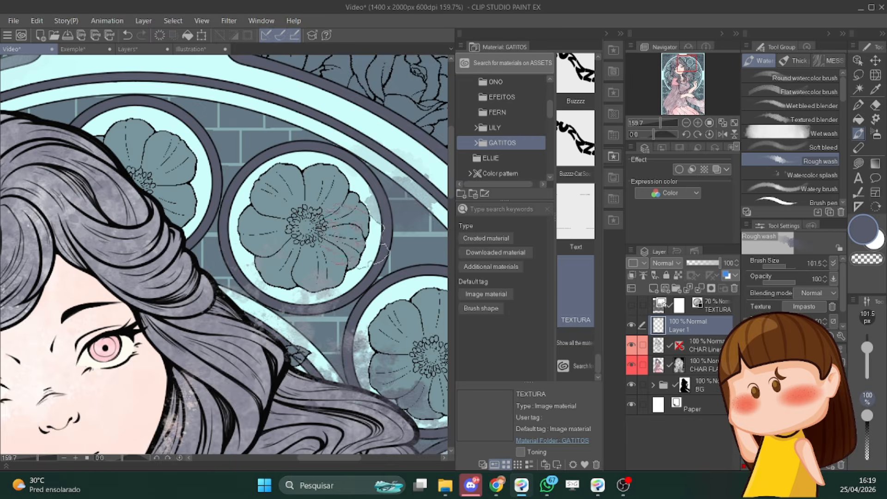
pyautogui.scroll(-4, 277, 189)
pyautogui.scroll(4, 266, 186)
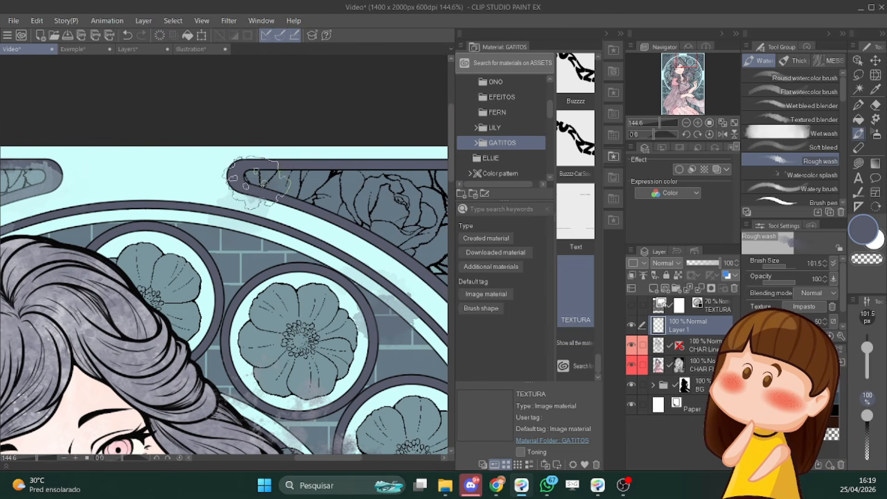
# Step: Splash sampled background colors over the border of the upper-right rose corner frame on Layer 1
pyautogui.scroll(-3, 277, 169)
pyautogui.moveTo(278, 169); pyautogui.dragTo(292, 150)
pyautogui.scroll(3, 333, 283)
pyautogui.keyDown('alt'); pyautogui.click(329, 274); pyautogui.keyUp('alt')
pyautogui.moveTo(319, 266)
pyautogui.mouseDown()
pyautogui.moveTo(307, 289)
pyautogui.moveTo(417, 267)
pyautogui.moveTo(433, 252)
pyautogui.mouseUp()
# Step: Splash sampled mauve over the robe's outer edge and sampled skin tone around the arms at brush size 159.5
pyautogui.keyDown('alt'); pyautogui.click(182, 236); pyautogui.keyUp('alt')
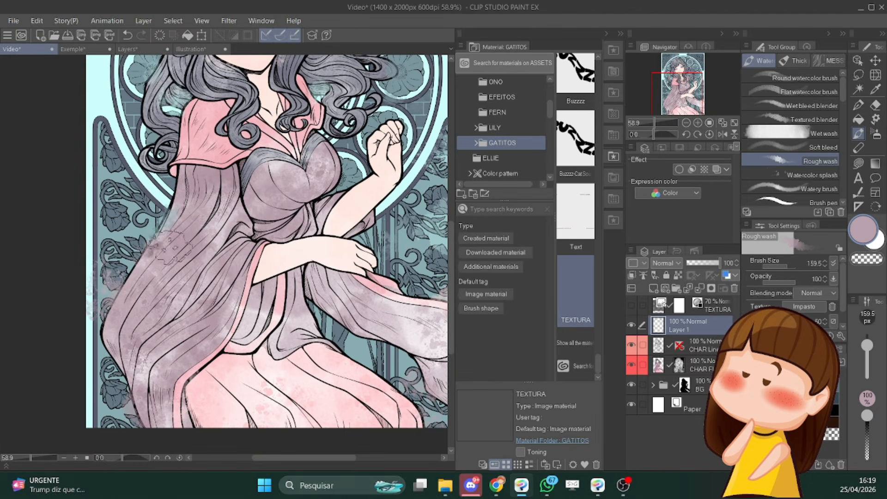
pyautogui.moveTo(301, 287); pyautogui.dragTo(296, 312)
pyautogui.scroll(3, 318, 246)
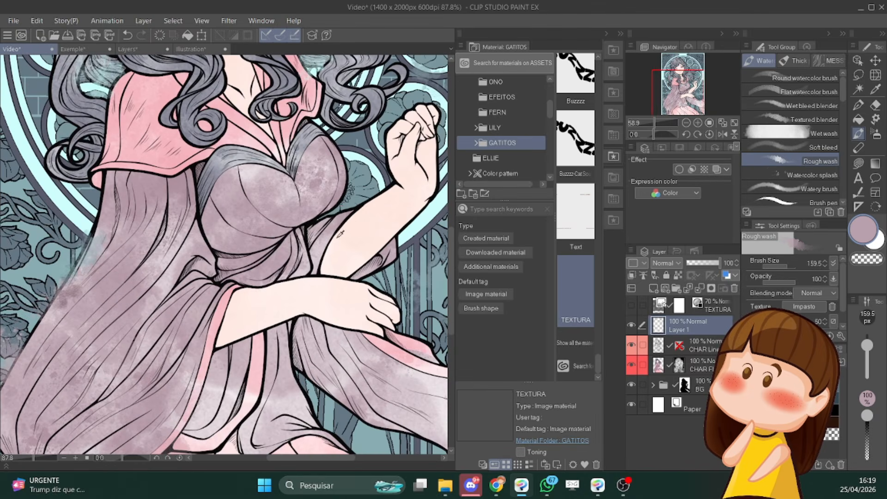
pyautogui.keyDown('alt'); pyautogui.click(339, 240); pyautogui.keyUp('alt')
pyautogui.scroll(-4, 342, 162)
pyautogui.moveTo(317, 197)
pyautogui.mouseDown()
pyautogui.moveTo(325, 228)
pyautogui.moveTo(341, 240)
pyautogui.mouseUp()
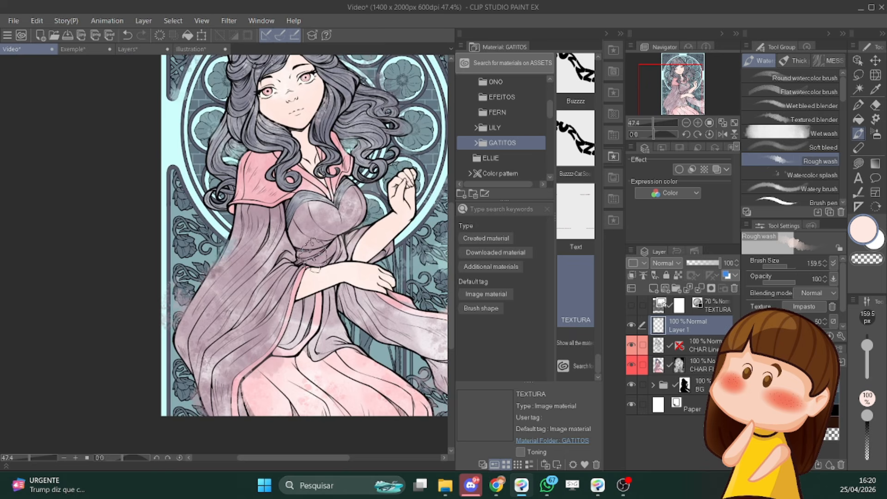
# Step: Switch to the Soft bleed brush at size 259.8 and sample the forearm's skin tone for Layer 1
pyautogui.click(818, 189)
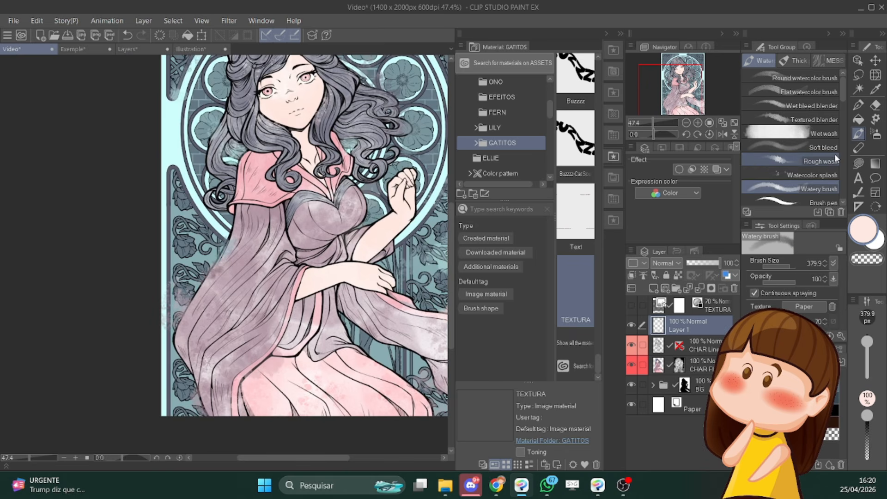
pyautogui.keyDown('alt'); pyautogui.click(264, 257); pyautogui.keyUp('alt')
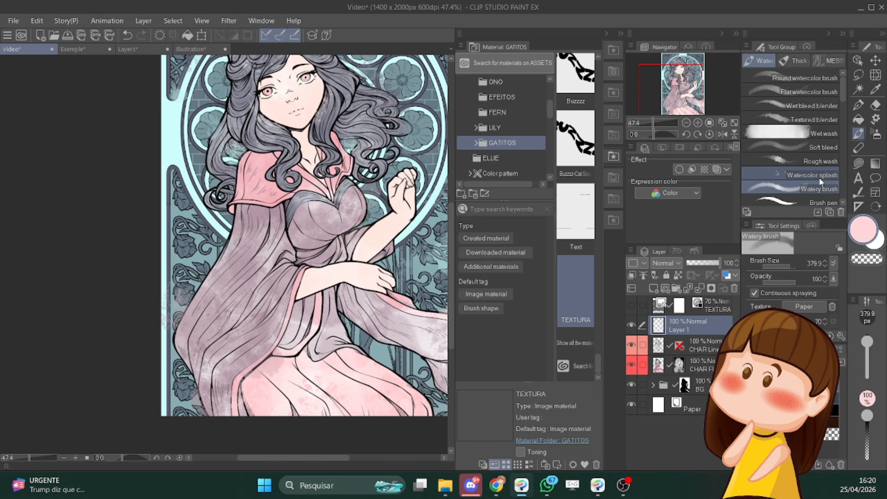
pyautogui.click(828, 159)
pyautogui.click(818, 147)
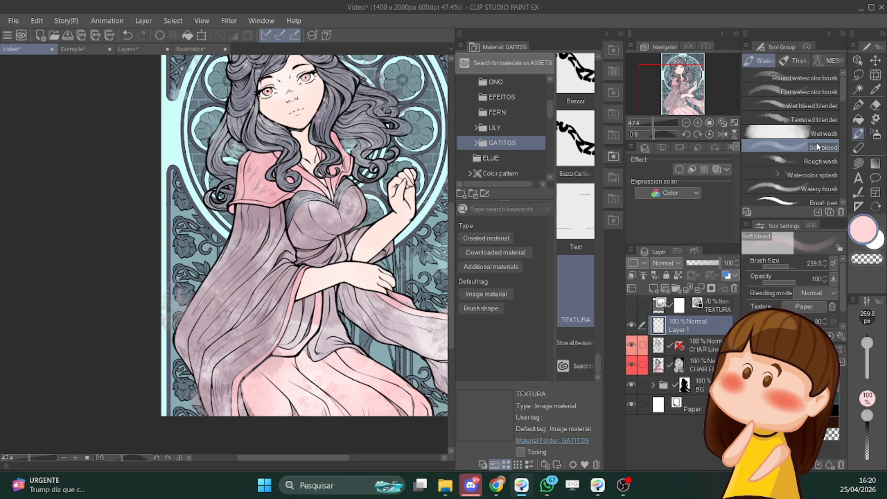
pyautogui.keyDown('alt'); pyautogui.click(325, 276); pyautogui.keyUp('alt')
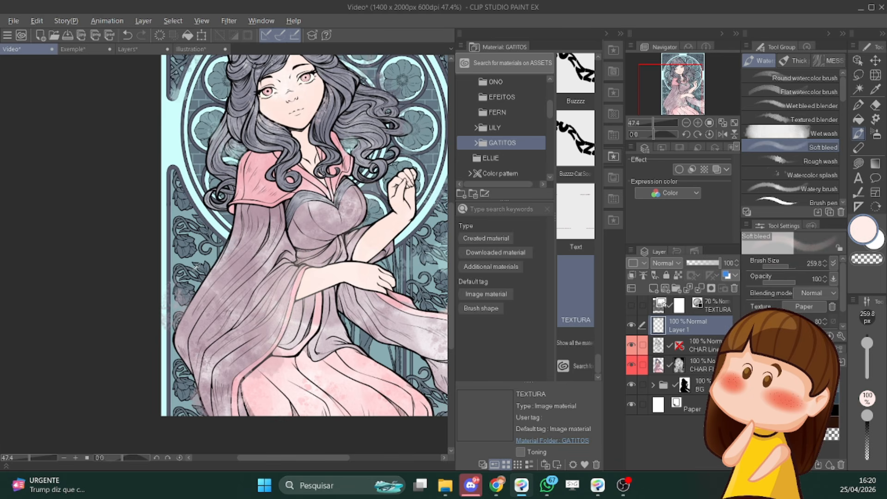
# Step: Bleed sampled teal and pale cyan softly over the background around the upper-right rose corner on Layer 1
pyautogui.moveTo(180, 199); pyautogui.dragTo(32, 367)
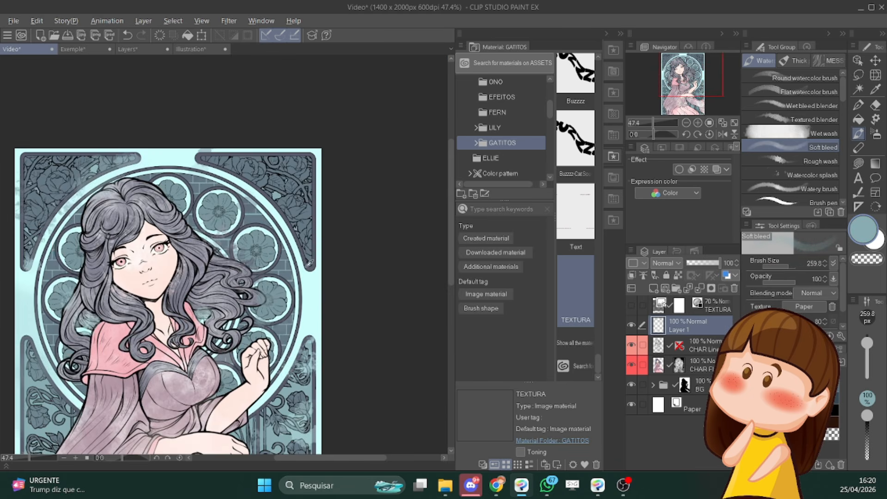
pyautogui.keyDown('alt'); pyautogui.click(316, 274); pyautogui.keyUp('alt')
pyautogui.moveTo(316, 274)
pyautogui.mouseDown()
pyautogui.moveTo(308, 211)
pyautogui.moveTo(298, 245)
pyautogui.mouseUp()
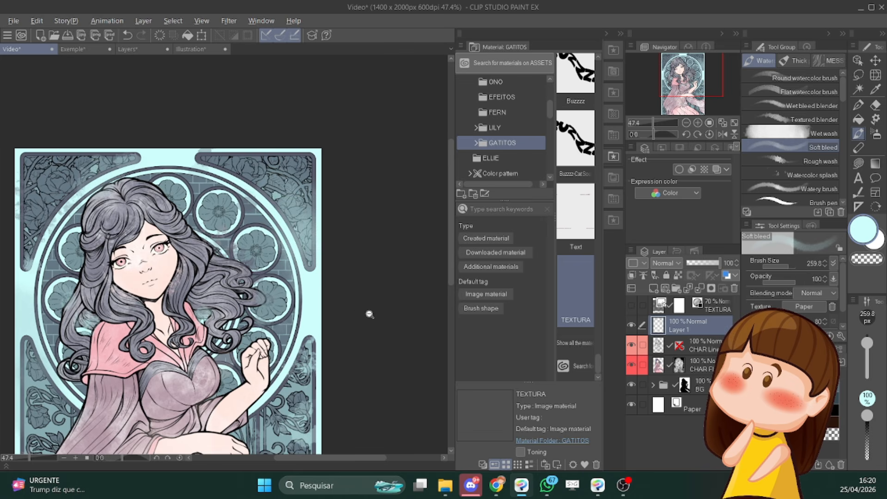
# Step: Choose Watercolor splash at size 301.9 with sampled pale mauve, and add a new Multiply layer above Layer 1
pyautogui.scroll(-3, 360, 314)
pyautogui.click(812, 175)
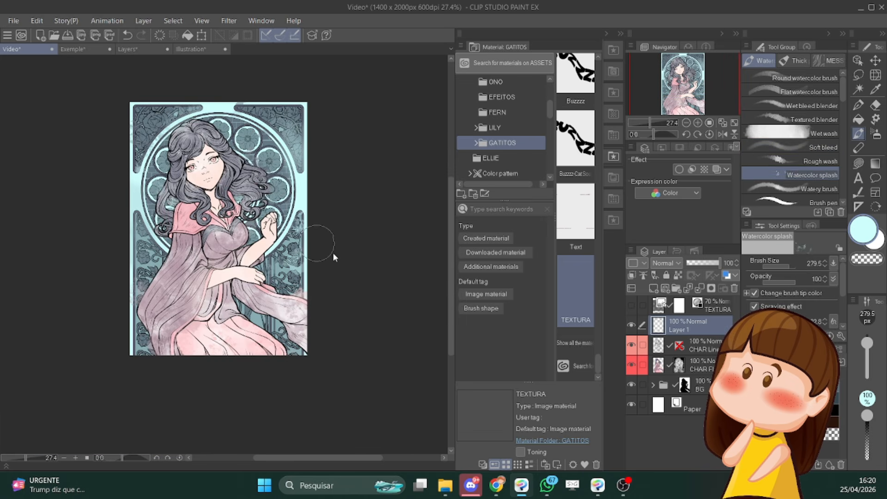
pyautogui.keyDown('alt'); pyautogui.click(252, 293); pyautogui.keyUp('alt')
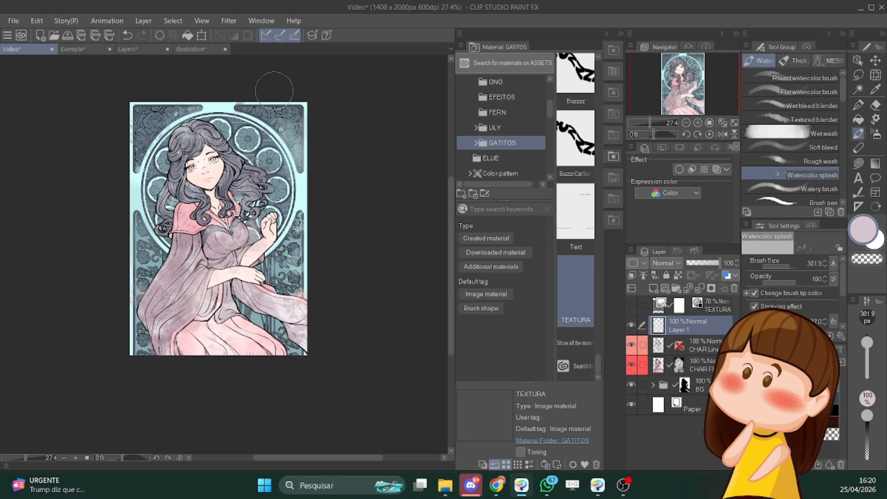
pyautogui.click(653, 289)
pyautogui.click(665, 263)
pyautogui.click(682, 30)
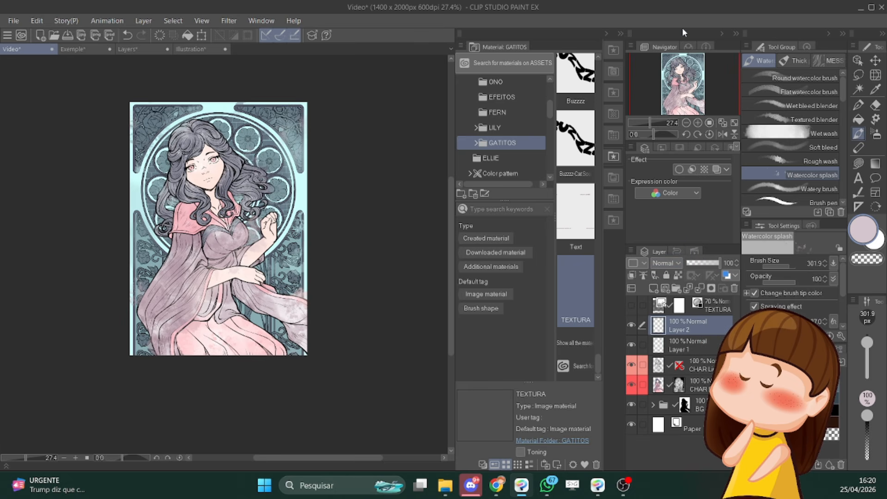
# Step: Splash pale mauve over the bodice and robe on Layer 2, and sampled skin tone around the resting forearm at size 153.9
pyautogui.scroll(3, 253, 236)
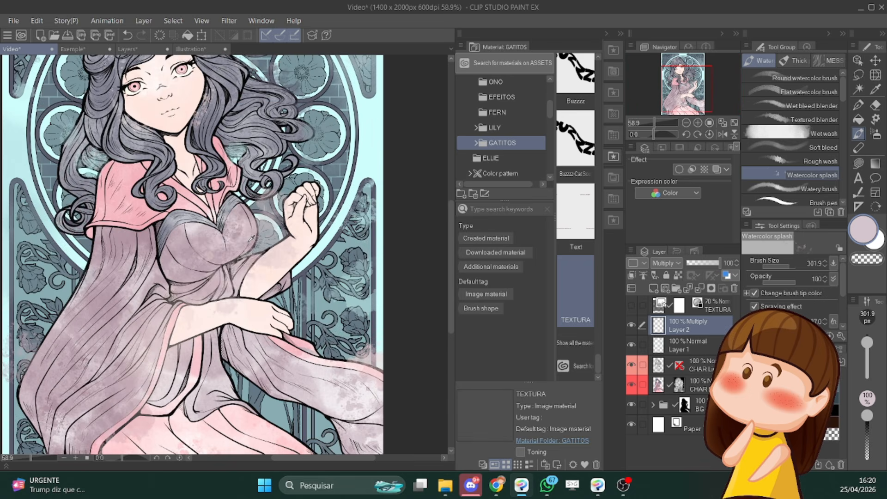
pyautogui.scroll(3, 242, 244)
pyautogui.moveTo(257, 205)
pyautogui.mouseDown()
pyautogui.moveTo(269, 232)
pyautogui.moveTo(288, 227)
pyautogui.moveTo(286, 245)
pyautogui.moveTo(167, 328)
pyautogui.moveTo(121, 318)
pyautogui.moveTo(113, 286)
pyautogui.moveTo(157, 332)
pyautogui.mouseUp()
pyautogui.moveTo(143, 410); pyautogui.dragTo(312, 231)
pyautogui.keyDown('alt'); pyautogui.click(301, 241); pyautogui.keyUp('alt')
pyautogui.scroll(-4, 285, 274)
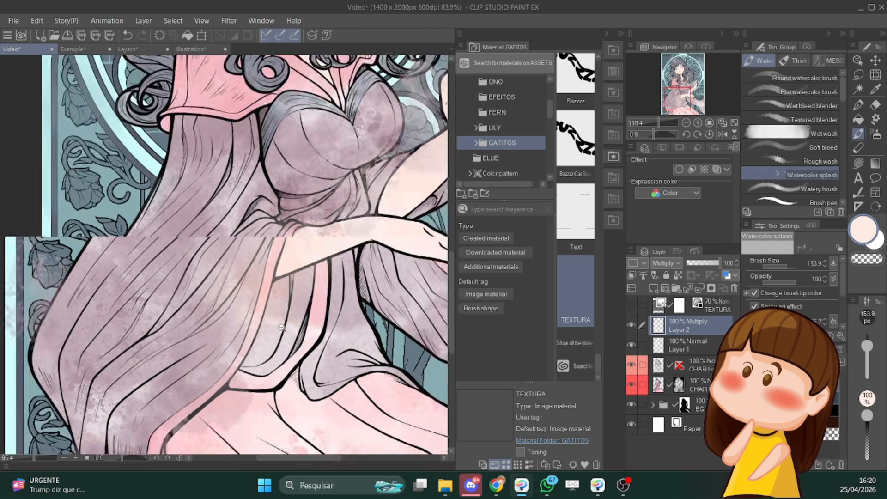
# Step: Splash freshly sampled tones over the robe's long sleeve and lower folds on Layer 2
pyautogui.scroll(3, 235, 319)
pyautogui.keyDown('alt'); pyautogui.click(235, 318); pyautogui.keyUp('alt')
pyautogui.moveTo(235, 319)
pyautogui.mouseDown()
pyautogui.moveTo(192, 343)
pyautogui.moveTo(162, 270)
pyautogui.moveTo(131, 366)
pyautogui.mouseUp()
pyautogui.moveTo(234, 406)
pyautogui.mouseDown()
pyautogui.moveTo(234, 307)
pyautogui.moveTo(248, 236)
pyautogui.mouseUp()
pyautogui.scroll(3, 223, 275)
pyautogui.keyDown('alt'); pyautogui.click(223, 275); pyautogui.keyUp('alt')
pyautogui.moveTo(215, 282)
pyautogui.mouseDown()
pyautogui.moveTo(156, 321)
pyautogui.moveTo(224, 363)
pyautogui.mouseUp()
pyautogui.scroll(-4, 200, 373)
# Step: Splash sampled pink over the skirt's folds on Layer 2 at brush size 153.9
pyautogui.moveTo(313, 375); pyautogui.dragTo(229, 345)
pyautogui.scroll(2, 249, 311)
pyautogui.keyDown('alt'); pyautogui.click(249, 311); pyautogui.keyUp('alt')
pyautogui.moveTo(168, 297)
pyautogui.mouseDown()
pyautogui.moveTo(227, 353)
pyautogui.moveTo(261, 300)
pyautogui.mouseUp()
pyautogui.moveTo(389, 403); pyautogui.dragTo(276, 390)
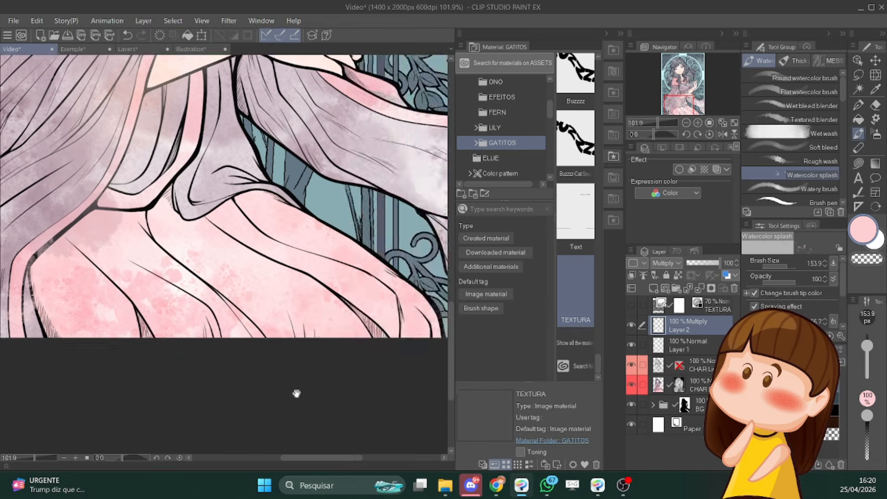
# Step: Splash sampled pale mauve over the trailing sleeve and sampled teal over the canvas's lower-right corner on Layer 2
pyautogui.moveTo(174, 199); pyautogui.dragTo(217, 221)
pyautogui.moveTo(378, 211); pyautogui.dragTo(300, 285)
pyautogui.moveTo(310, 333)
pyautogui.mouseDown()
pyautogui.moveTo(277, 278)
pyautogui.moveTo(295, 301)
pyautogui.mouseUp()
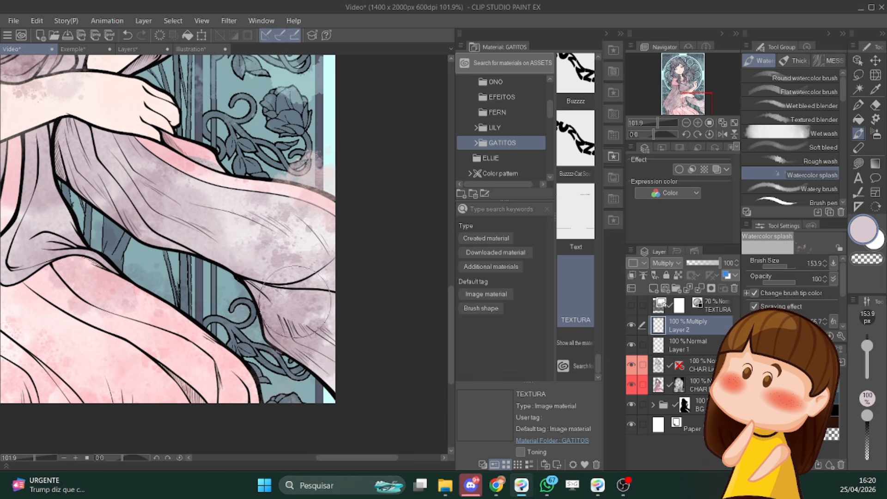
pyautogui.moveTo(292, 339)
pyautogui.mouseDown()
pyautogui.moveTo(319, 298)
pyautogui.moveTo(334, 352)
pyautogui.mouseUp()
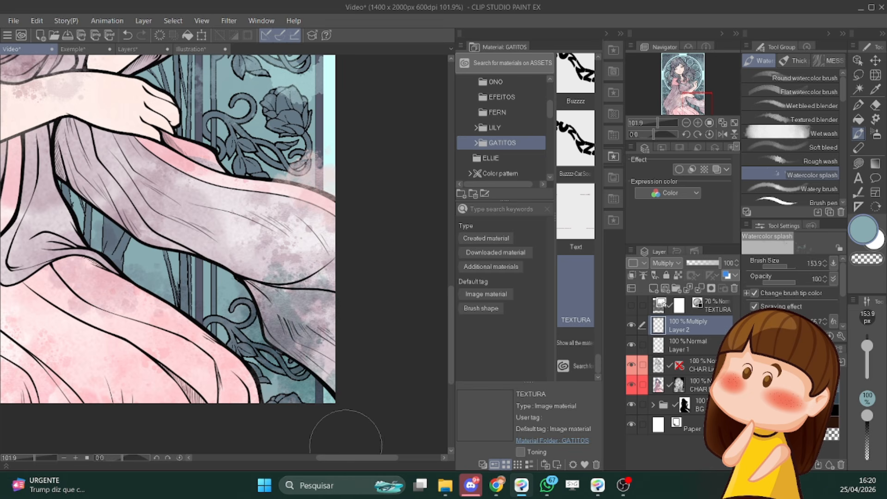
# Step: Splash teal over the panels and frame border beside the hair and cape on Layer 2
pyautogui.moveTo(437, 367); pyautogui.dragTo(420, 406)
pyautogui.moveTo(186, 196); pyautogui.dragTo(229, 285)
pyautogui.moveTo(175, 250); pyautogui.dragTo(247, 298)
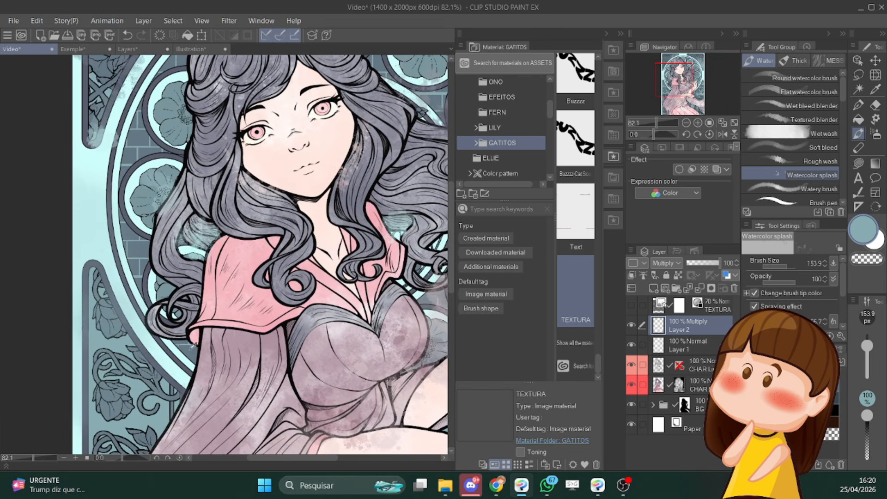
pyautogui.moveTo(198, 340); pyautogui.dragTo(176, 253)
pyautogui.moveTo(199, 134)
pyautogui.mouseDown()
pyautogui.moveTo(174, 315)
pyautogui.moveTo(177, 391)
pyautogui.mouseUp()
# Step: Splash sampled pale cyan over the illustration's top border and down its right-hand border on Layer 2
pyautogui.keyDown('alt'); pyautogui.click(176, 244); pyautogui.keyUp('alt')
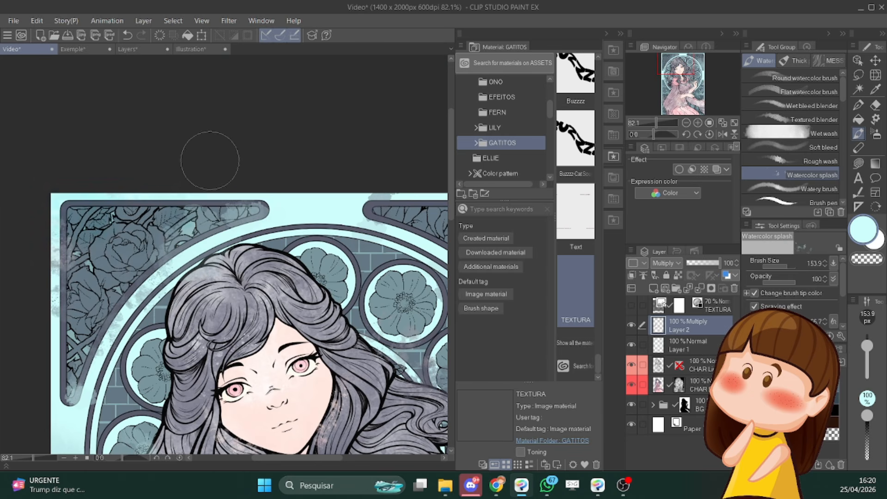
pyautogui.moveTo(333, 160); pyautogui.dragTo(153, 99)
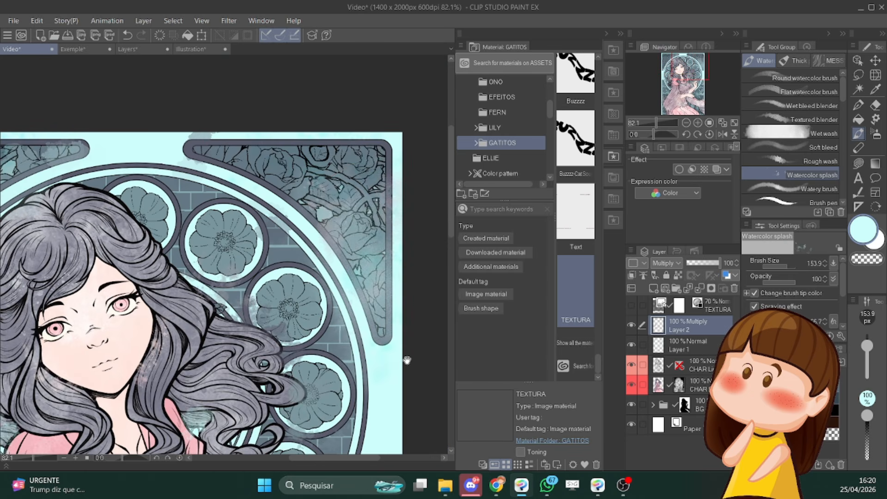
pyautogui.moveTo(407, 360); pyautogui.dragTo(399, 193)
pyautogui.moveTo(399, 361); pyautogui.dragTo(396, 163)
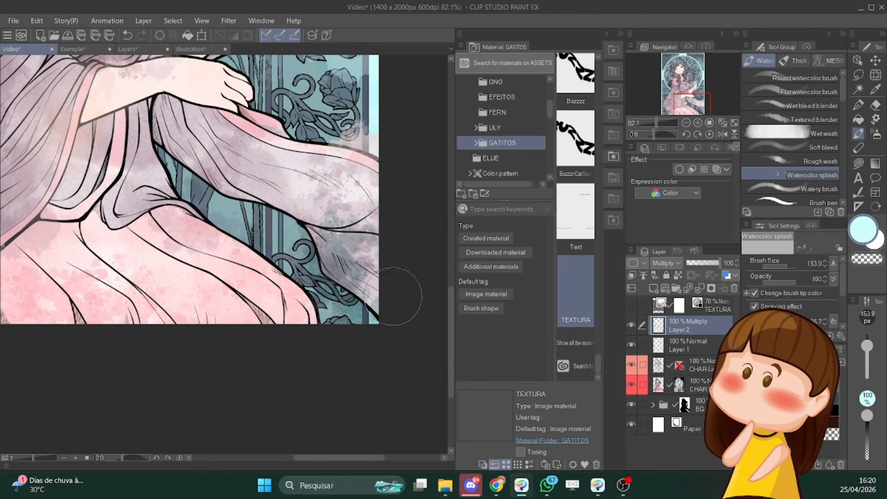
pyautogui.moveTo(164, 363); pyautogui.dragTo(347, 407)
pyautogui.moveTo(162, 296); pyautogui.dragTo(225, 283)
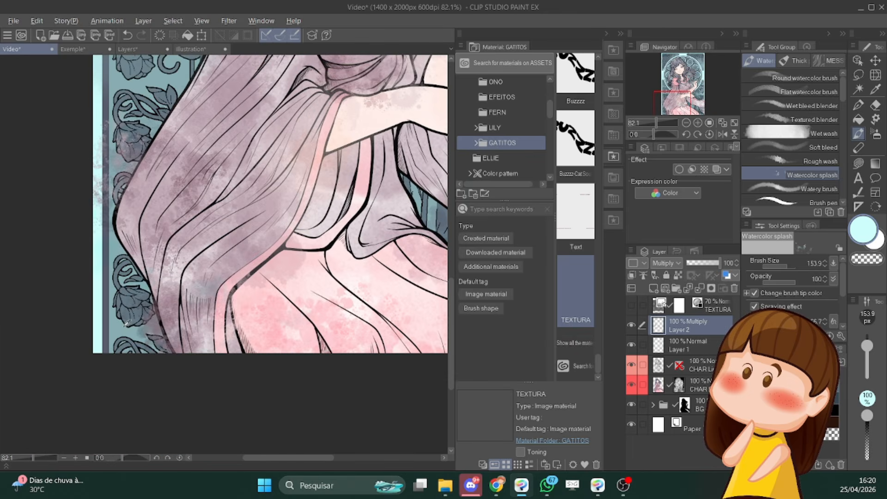
# Step: Splash pale cyan and teal along the illustration's left-hand border beside the robe and hair on Layer 2
pyautogui.moveTo(162, 259); pyautogui.dragTo(143, 396)
pyautogui.moveTo(99, 234); pyautogui.dragTo(94, 109)
pyautogui.moveTo(102, 170); pyautogui.dragTo(111, 398)
pyautogui.moveTo(90, 257); pyautogui.dragTo(90, 194)
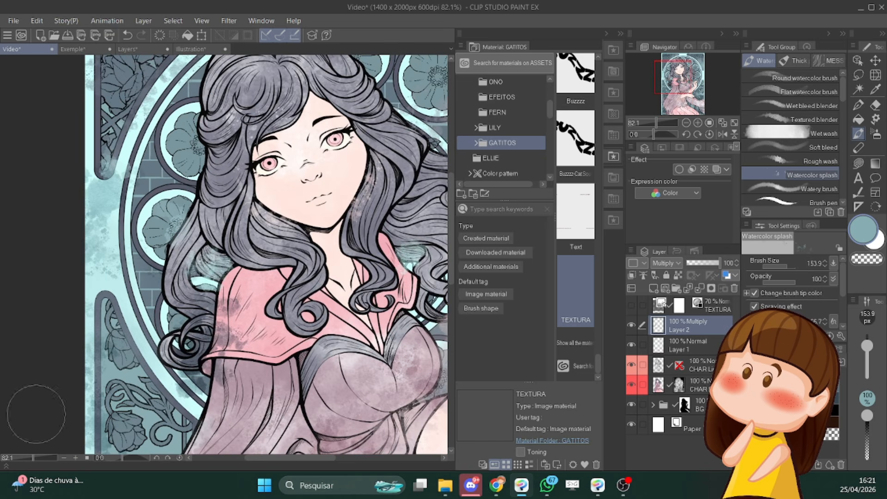
pyautogui.moveTo(311, 350); pyautogui.dragTo(276, 355)
pyautogui.moveTo(432, 392); pyautogui.dragTo(332, 278)
# Step: Splash sampled skin tone over the raised forearm on Layer 2 at brush size 153.9
pyautogui.scroll(-2, 363, 339)
pyautogui.scroll(2, 331, 301)
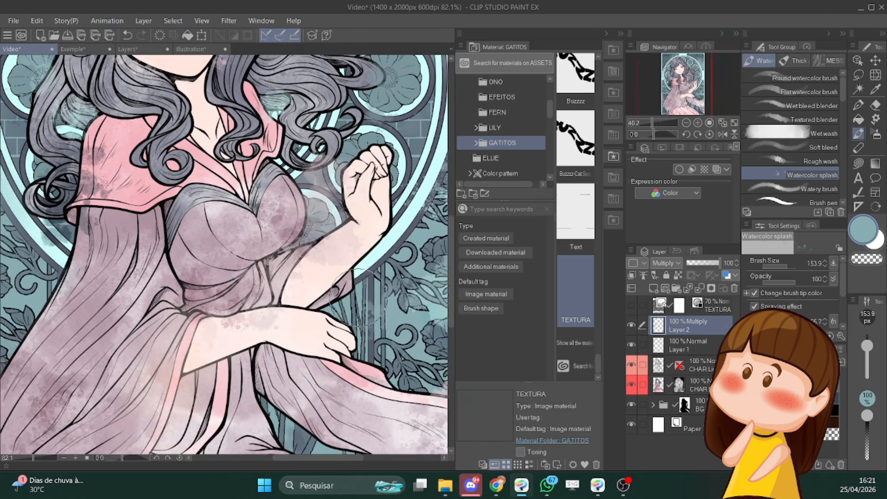
pyautogui.keyDown('alt'); pyautogui.click(354, 245); pyautogui.keyUp('alt')
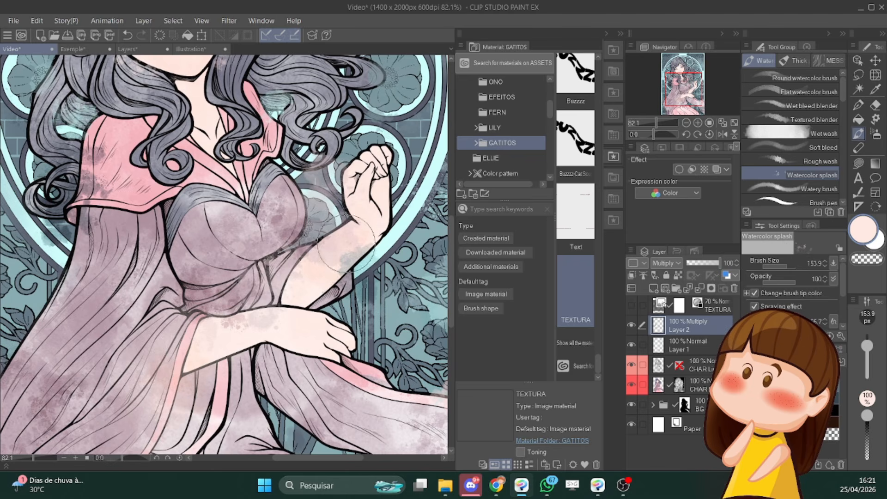
# Step: Show the TEXTURA paper texture layer and review the illustration up close and whole, toggling the CHAR FLAT layer's visibility to compare
pyautogui.scroll(-3, 352, 305)
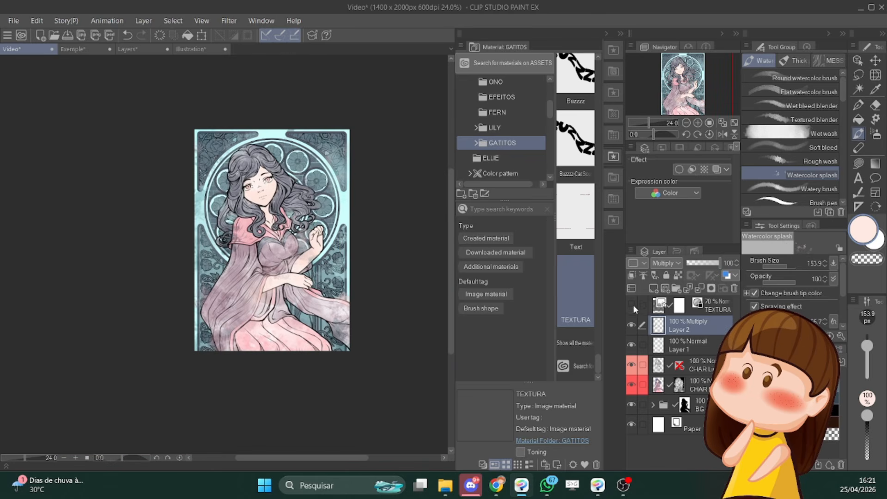
pyautogui.scroll(5, 296, 256)
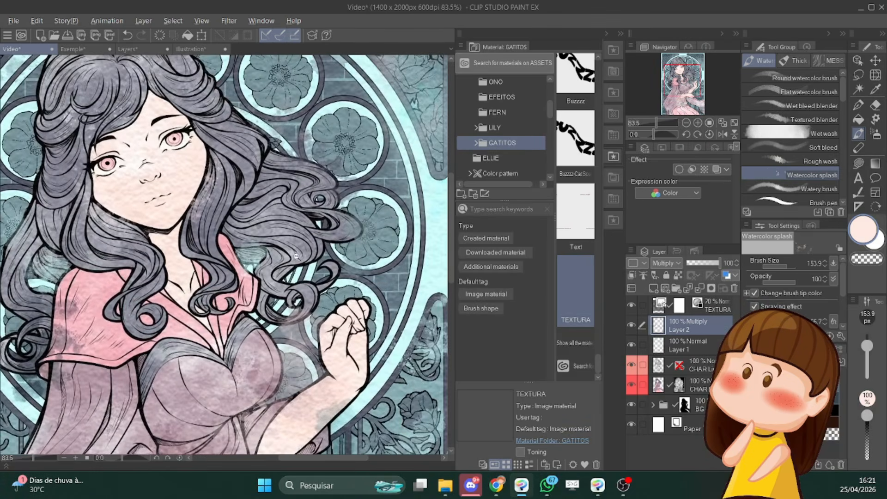
pyautogui.scroll(-3, 296, 256)
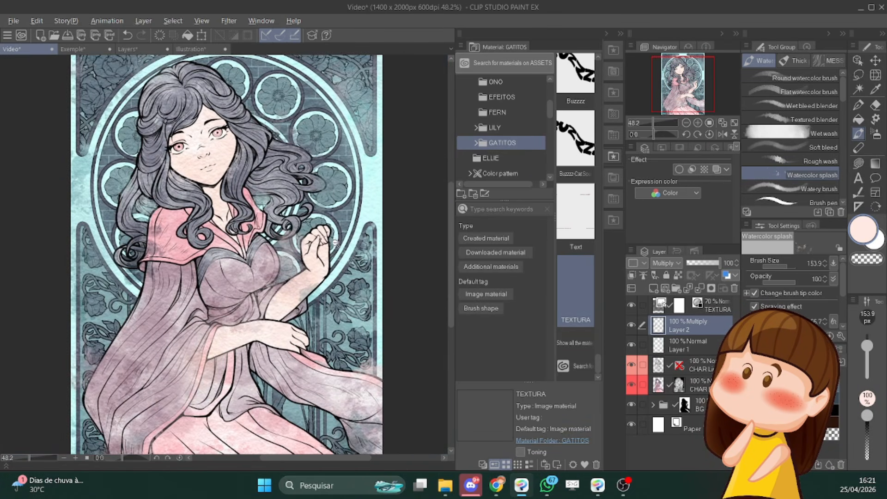
pyautogui.scroll(-2, 334, 242)
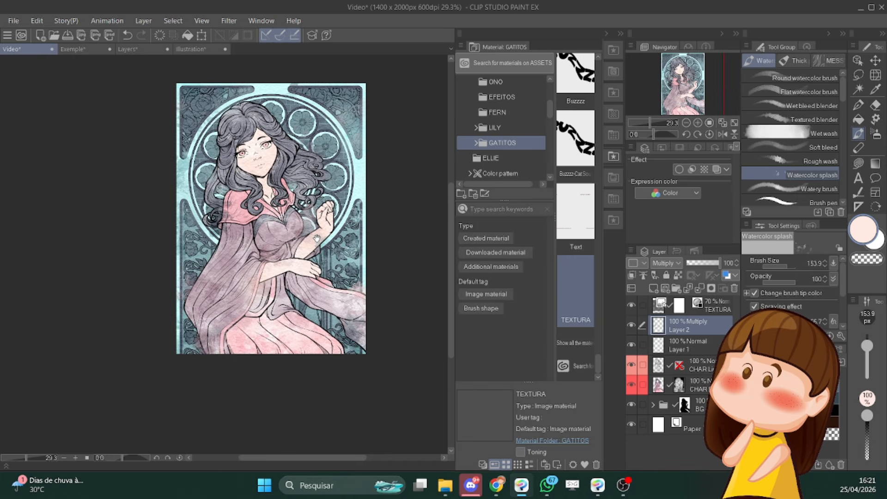
pyautogui.scroll(4, 317, 238)
pyautogui.scroll(-4, 263, 199)
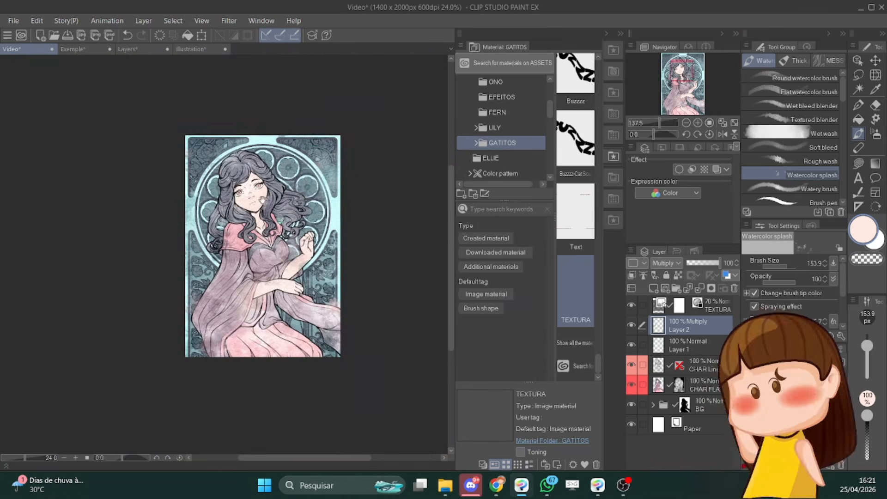
pyautogui.scroll(2, 353, 210)
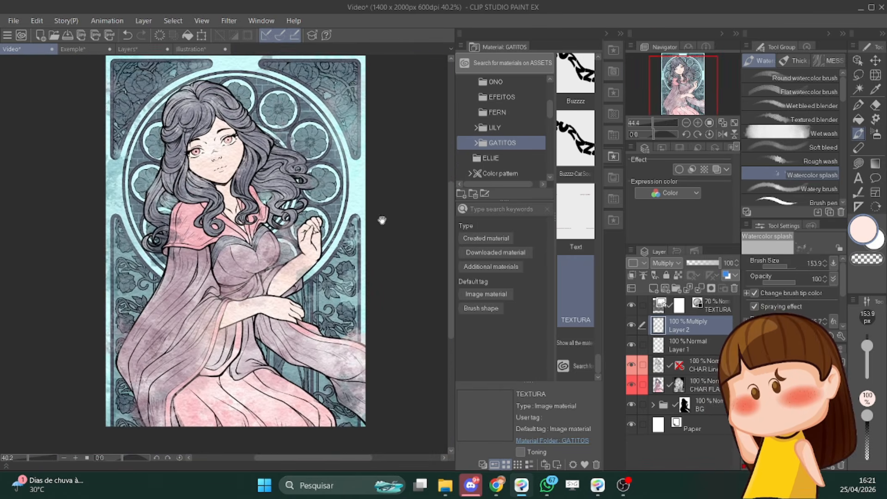
pyautogui.moveTo(383, 220); pyautogui.dragTo(381, 227)
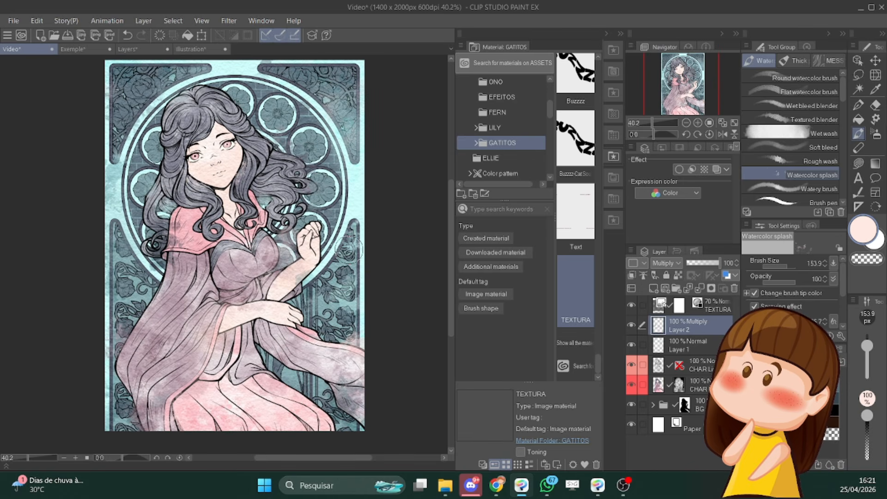
pyautogui.click(631, 386)
pyautogui.click(630, 387)
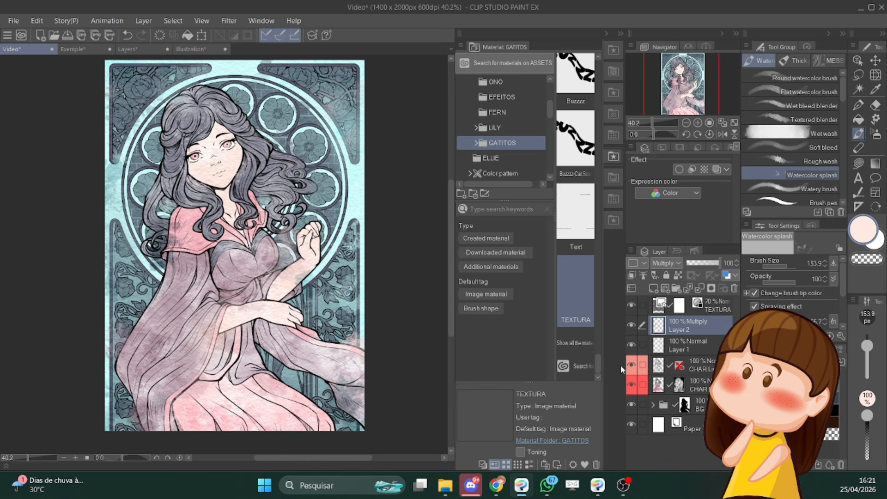